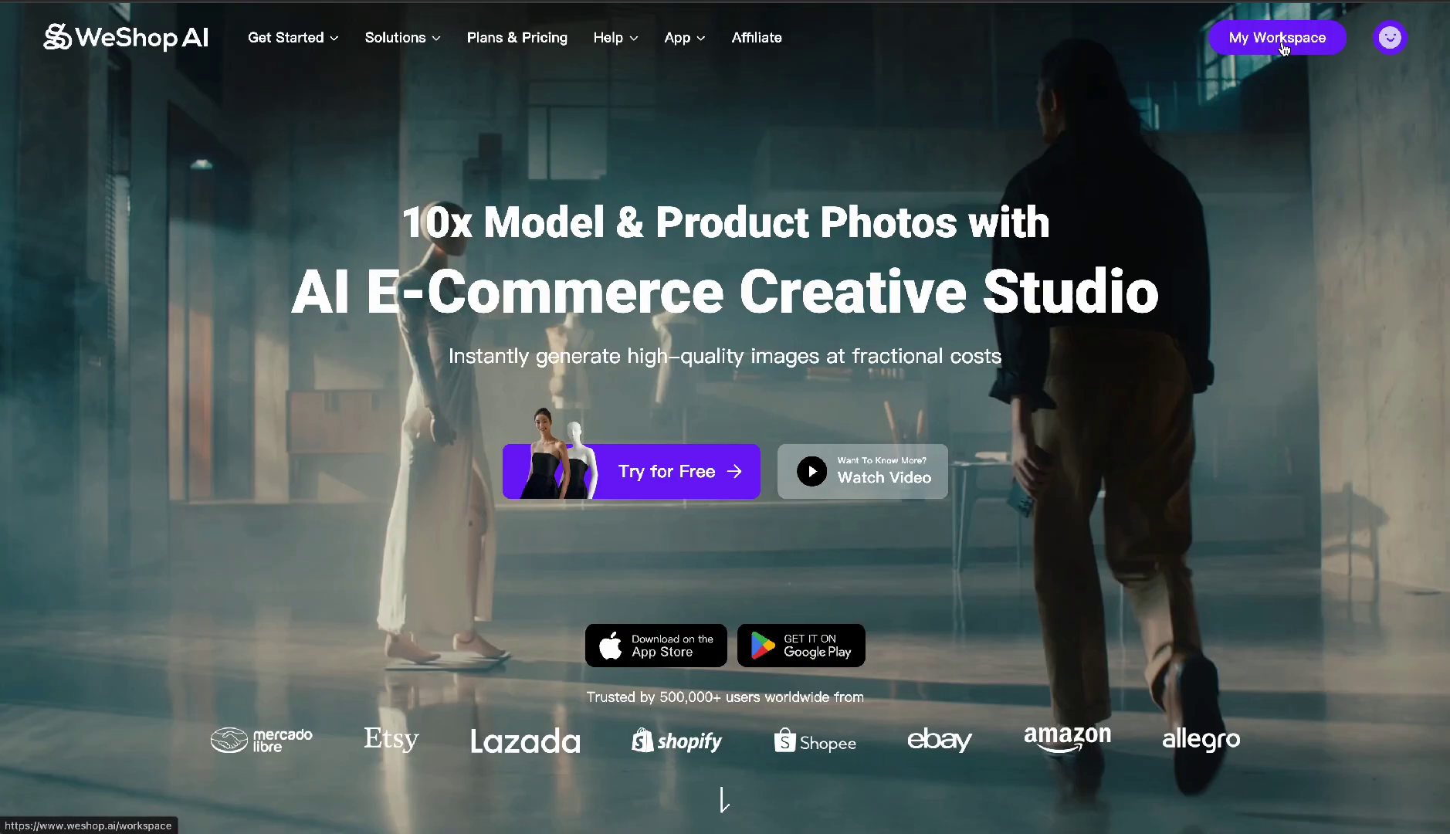
# Go to My Workspace to reach the AI E-Commerce Creative Studio start page
pyautogui.click(1283, 44)
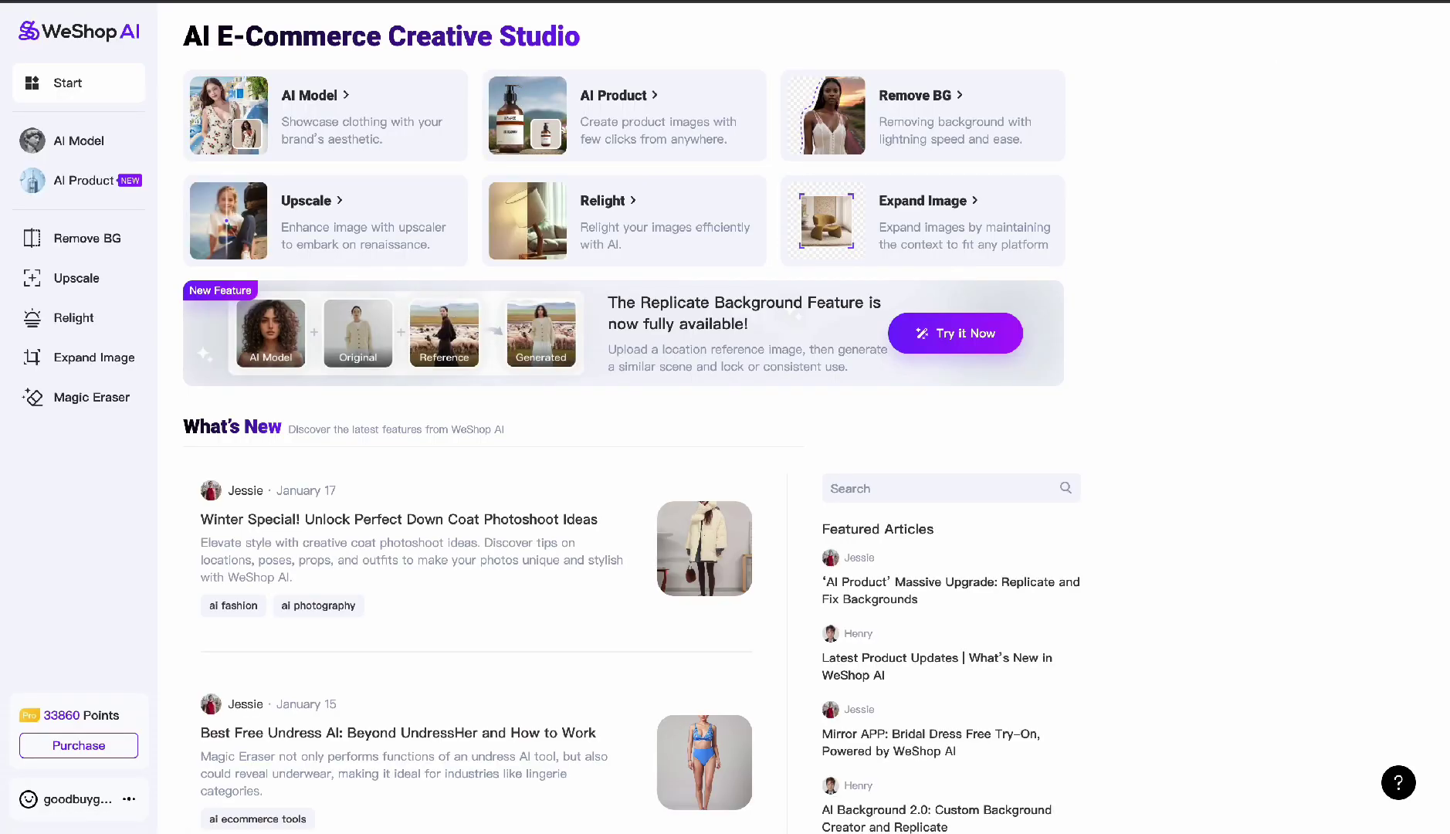
# Start a new AI Model task and upload the bun-haired woman's portrait from Downloads > BISI pics
pyautogui.click(89, 146)
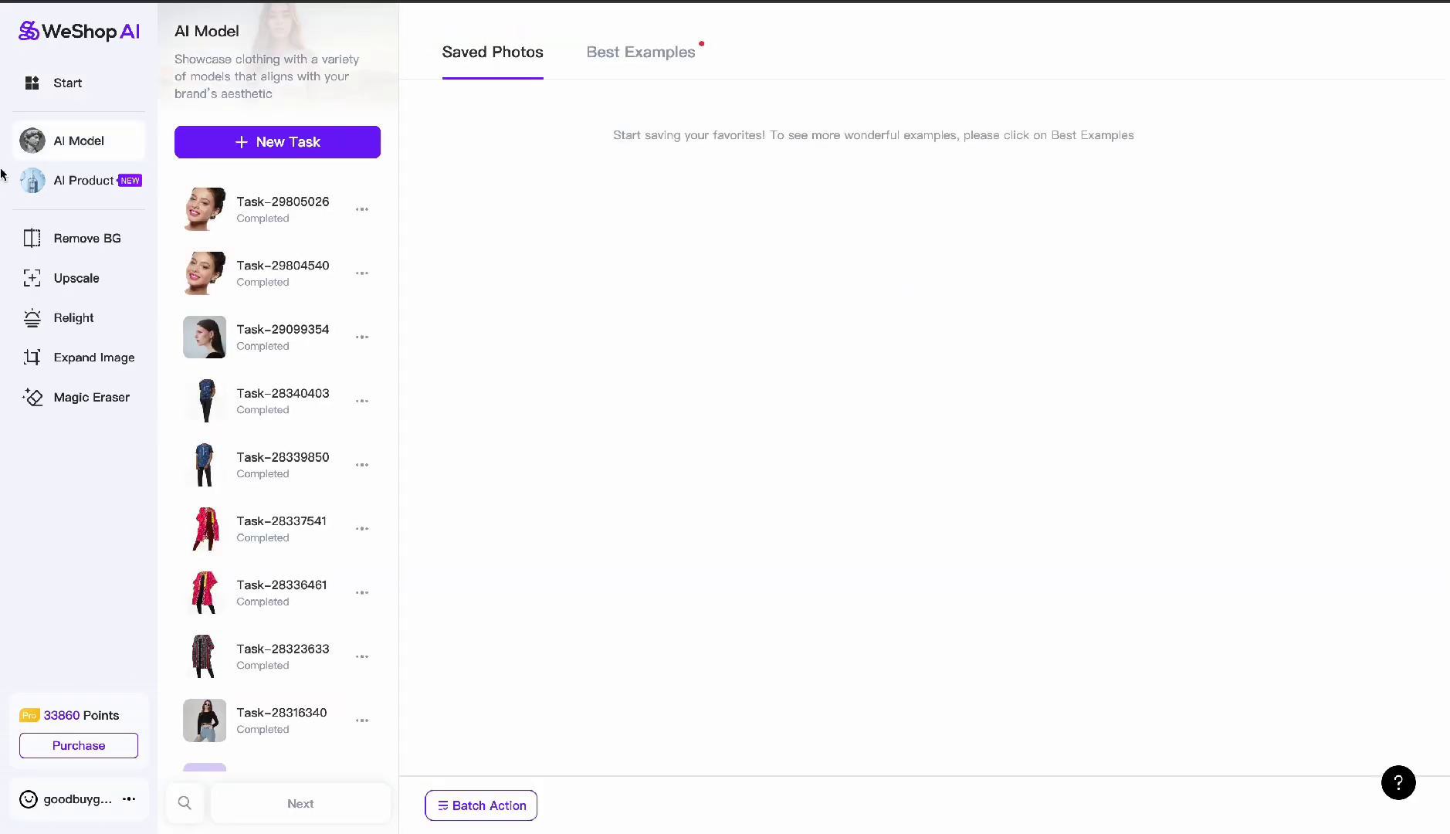
pyautogui.click(292, 147)
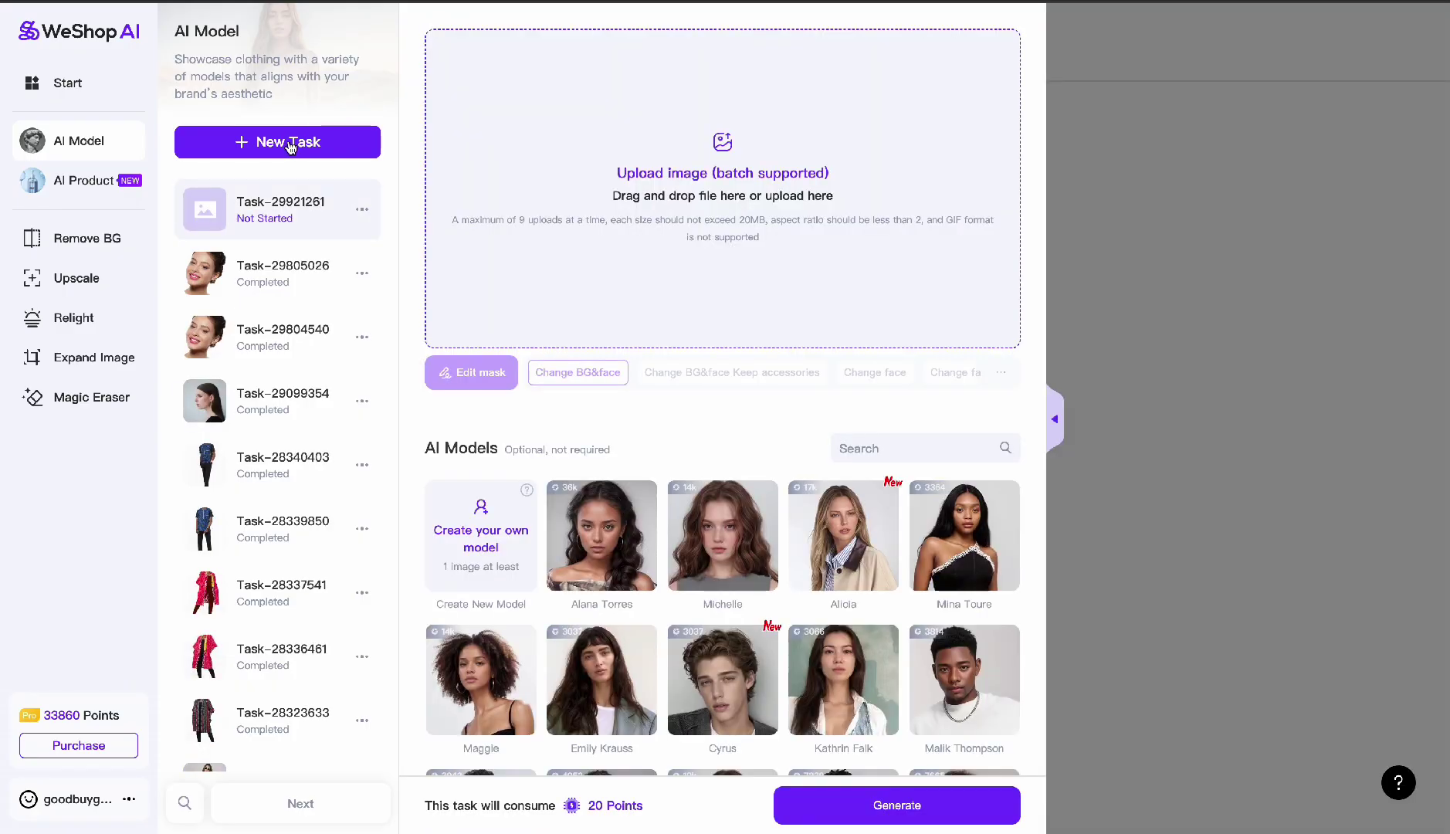
pyautogui.click(713, 189)
pyautogui.click(718, 145)
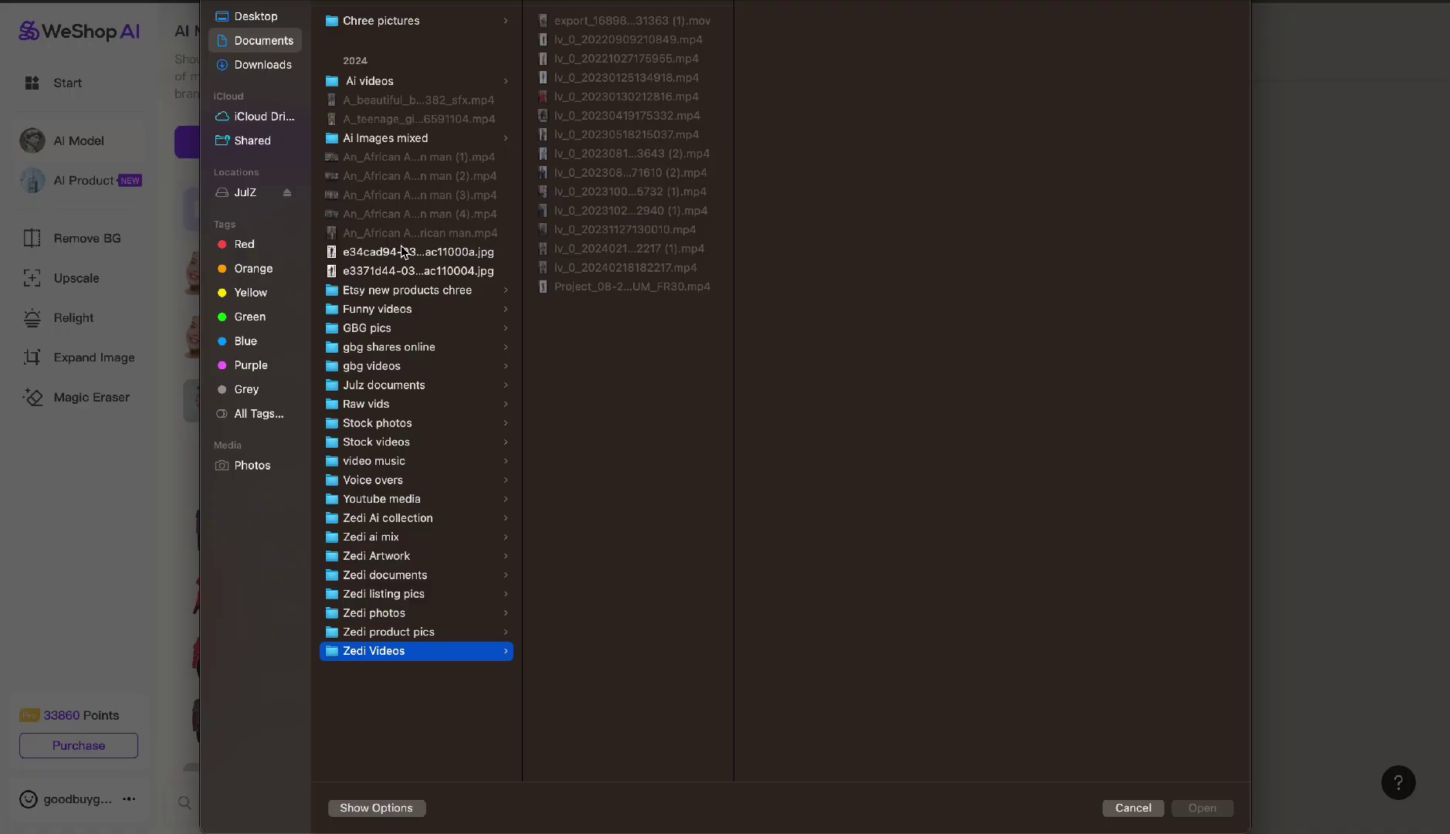
pyautogui.click(292, 71)
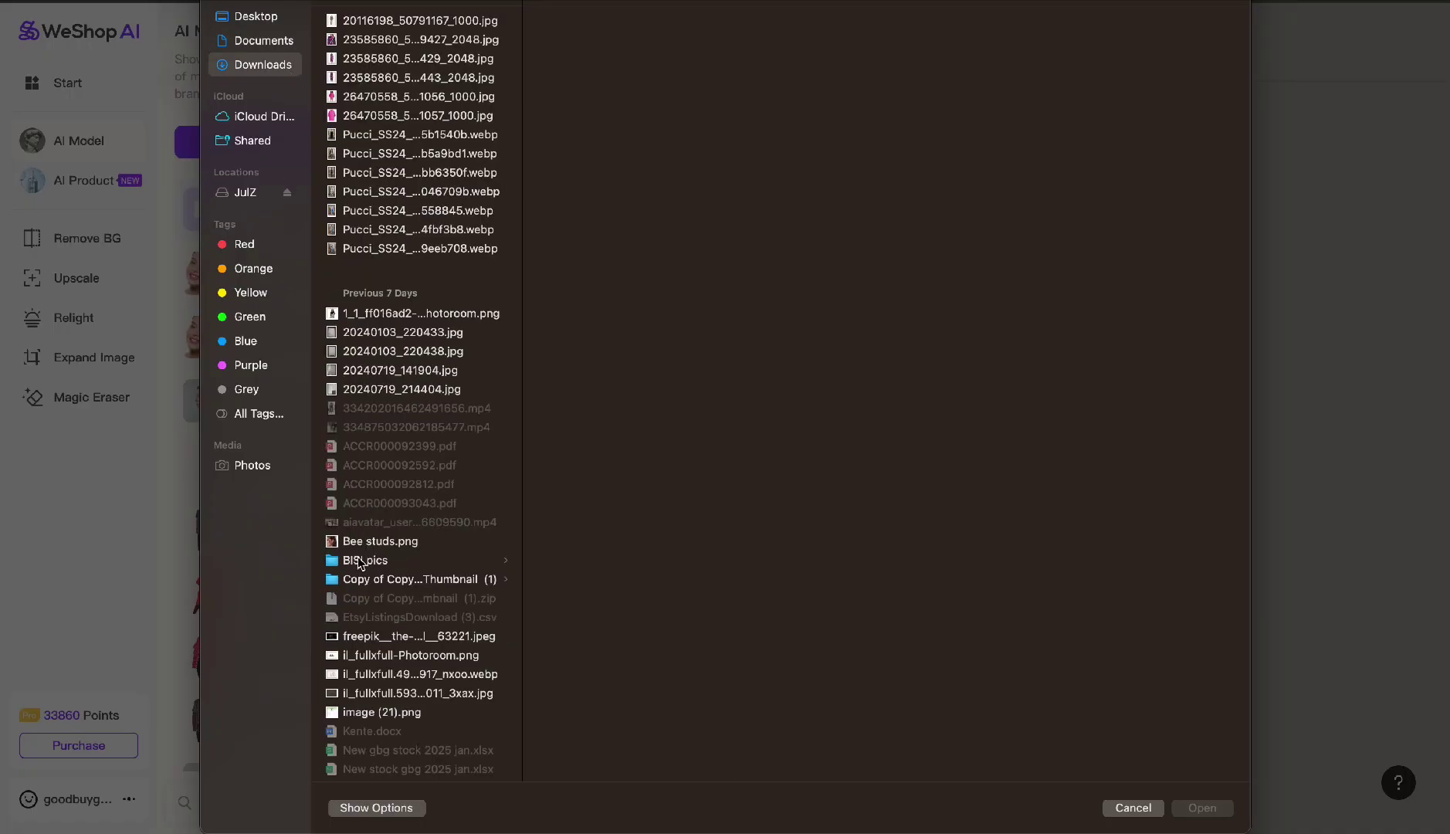
pyautogui.click(379, 565)
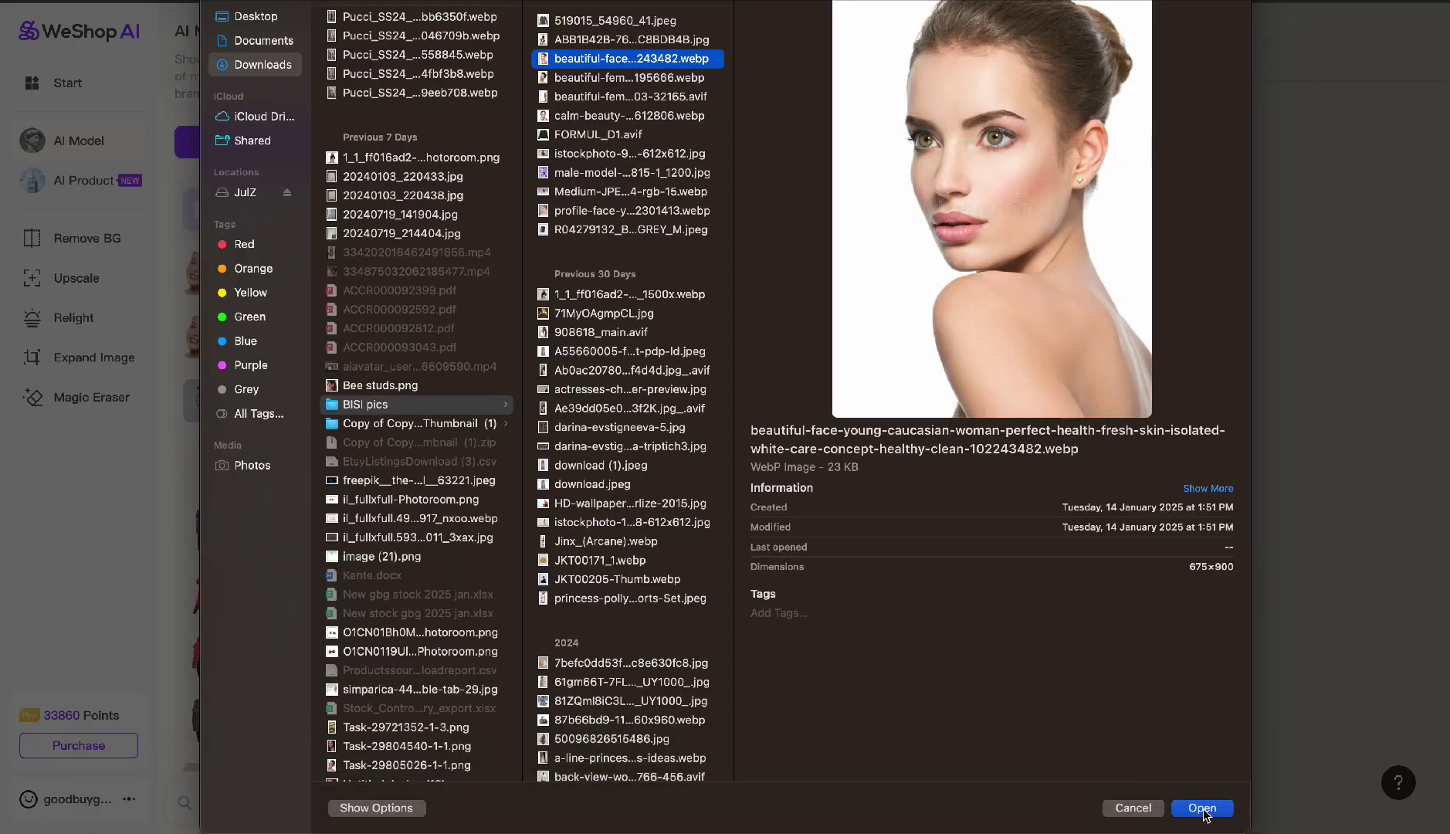
pyautogui.click(1204, 809)
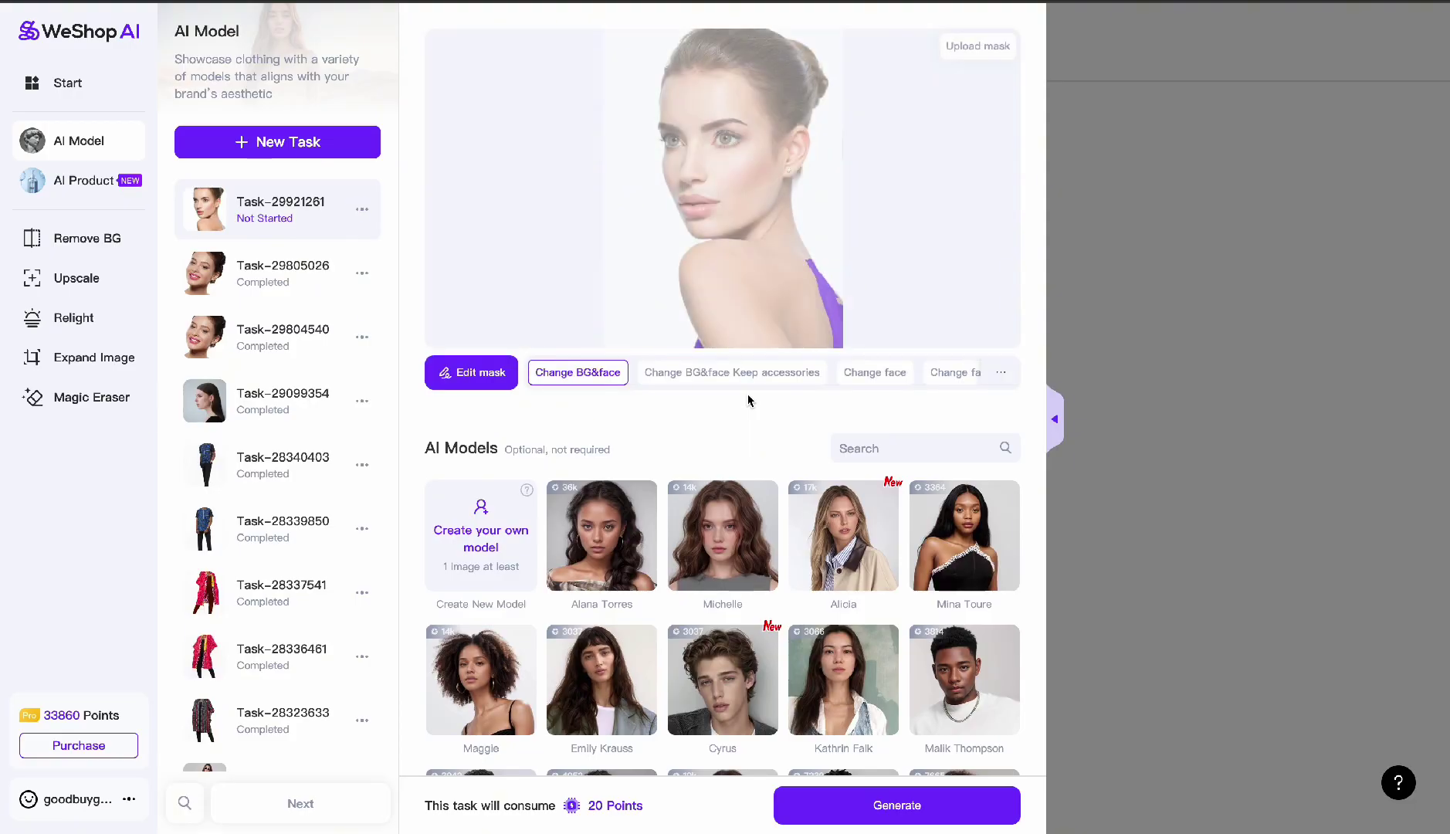
# Set the task to Change face and confirm Yusra from the Model Shop catalogue
pyautogui.click(866, 377)
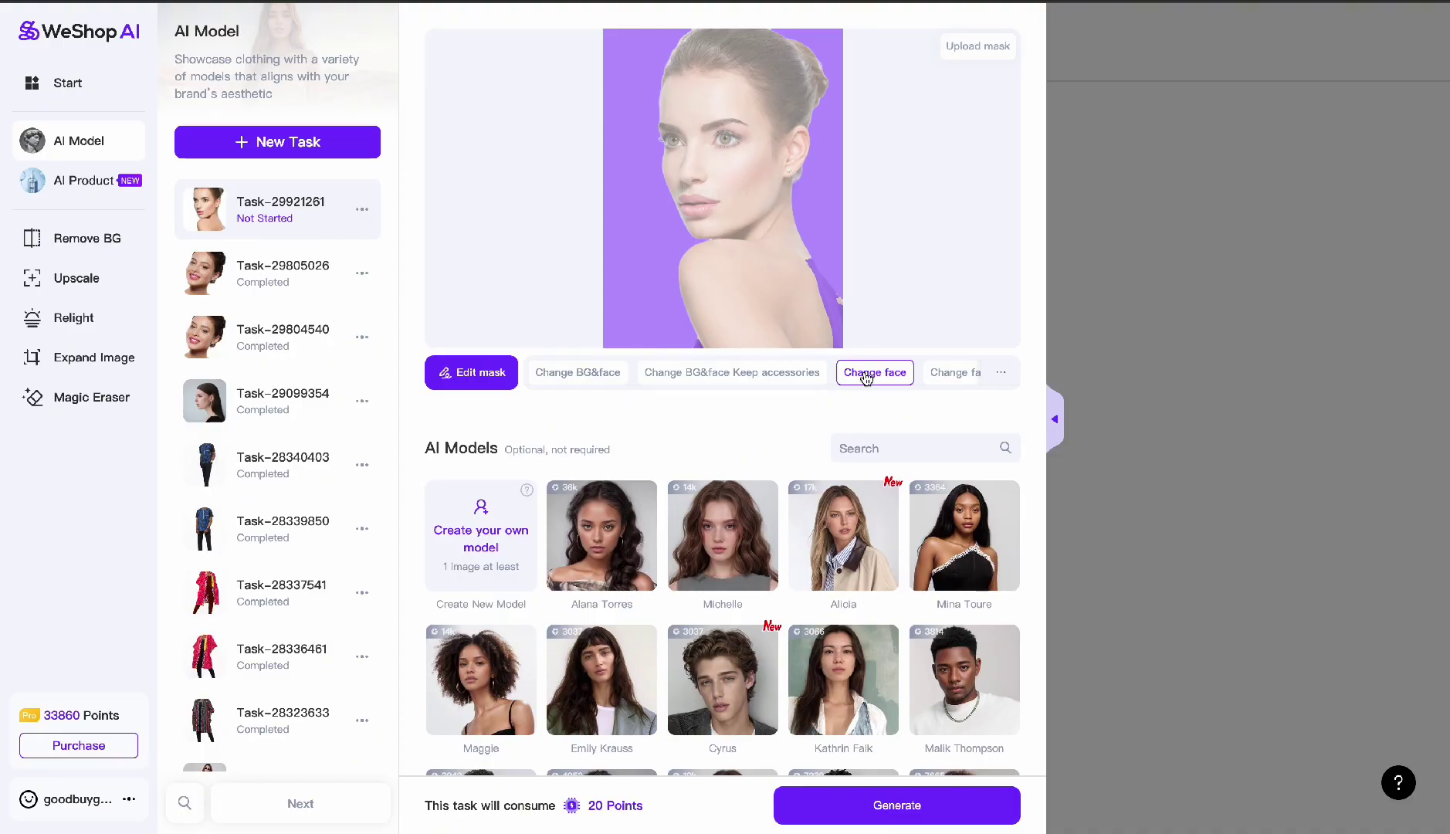
pyautogui.scroll(-5, 656, 647)
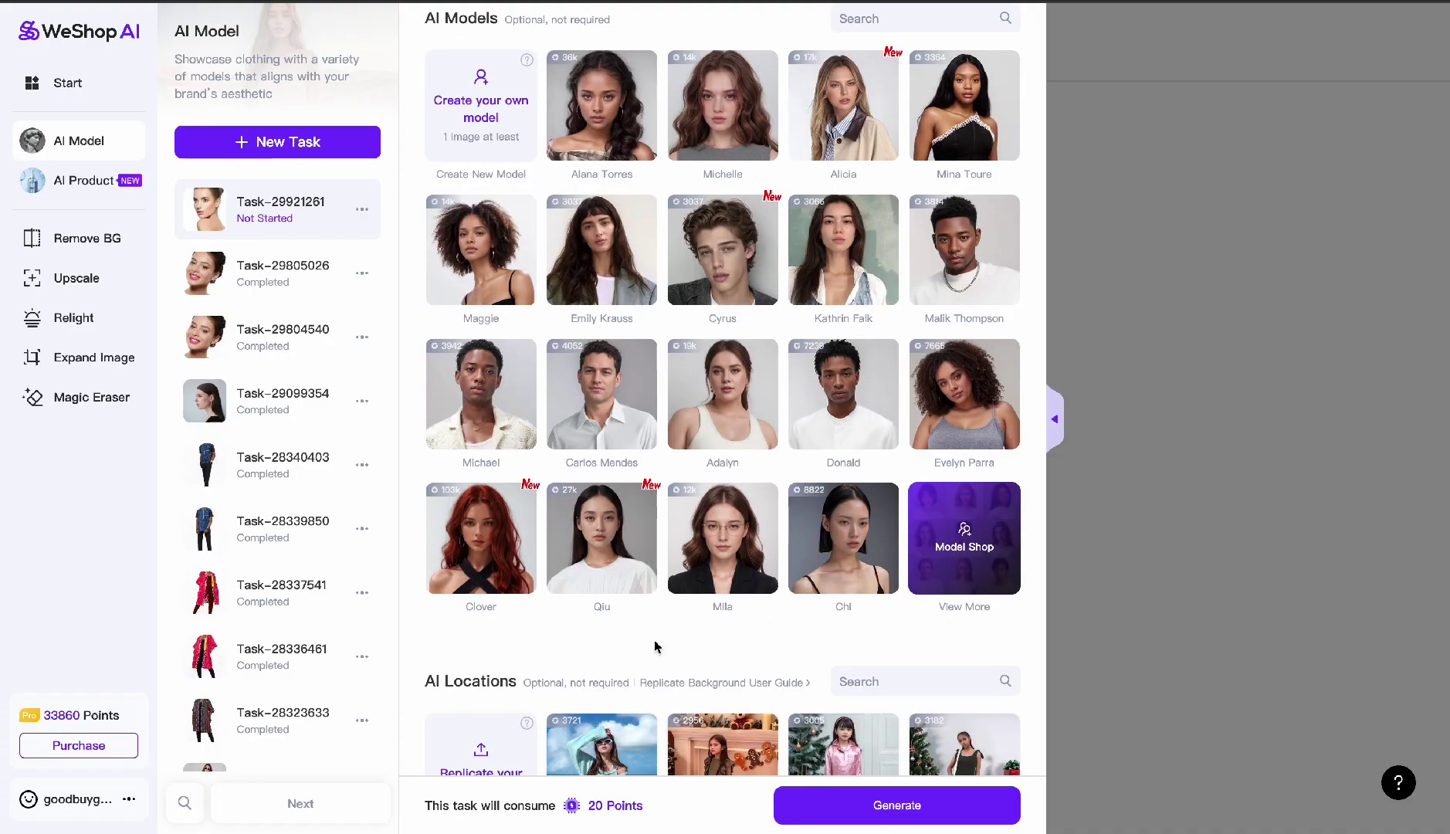
pyautogui.click(964, 537)
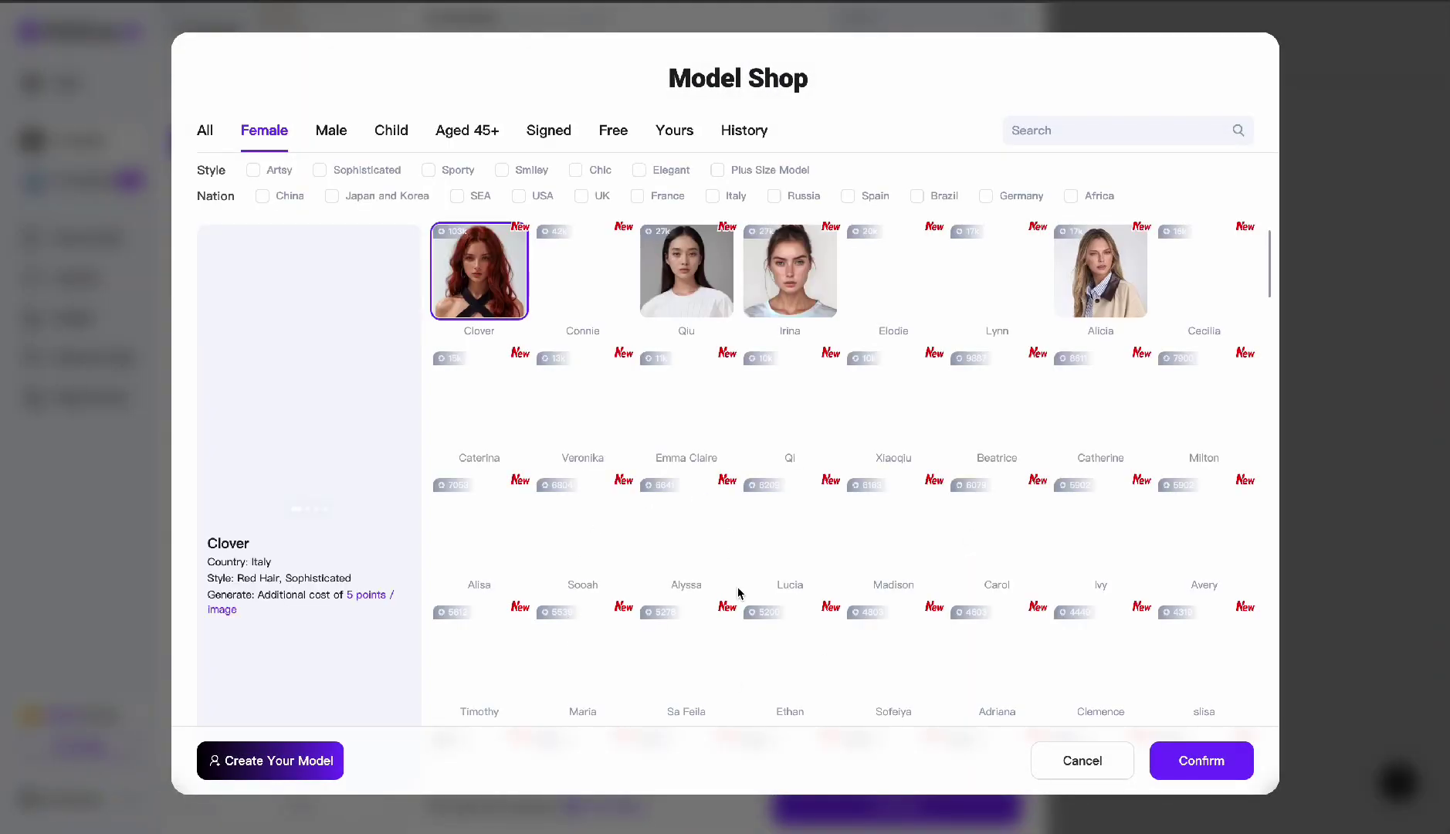
pyautogui.scroll(-10, 737, 593)
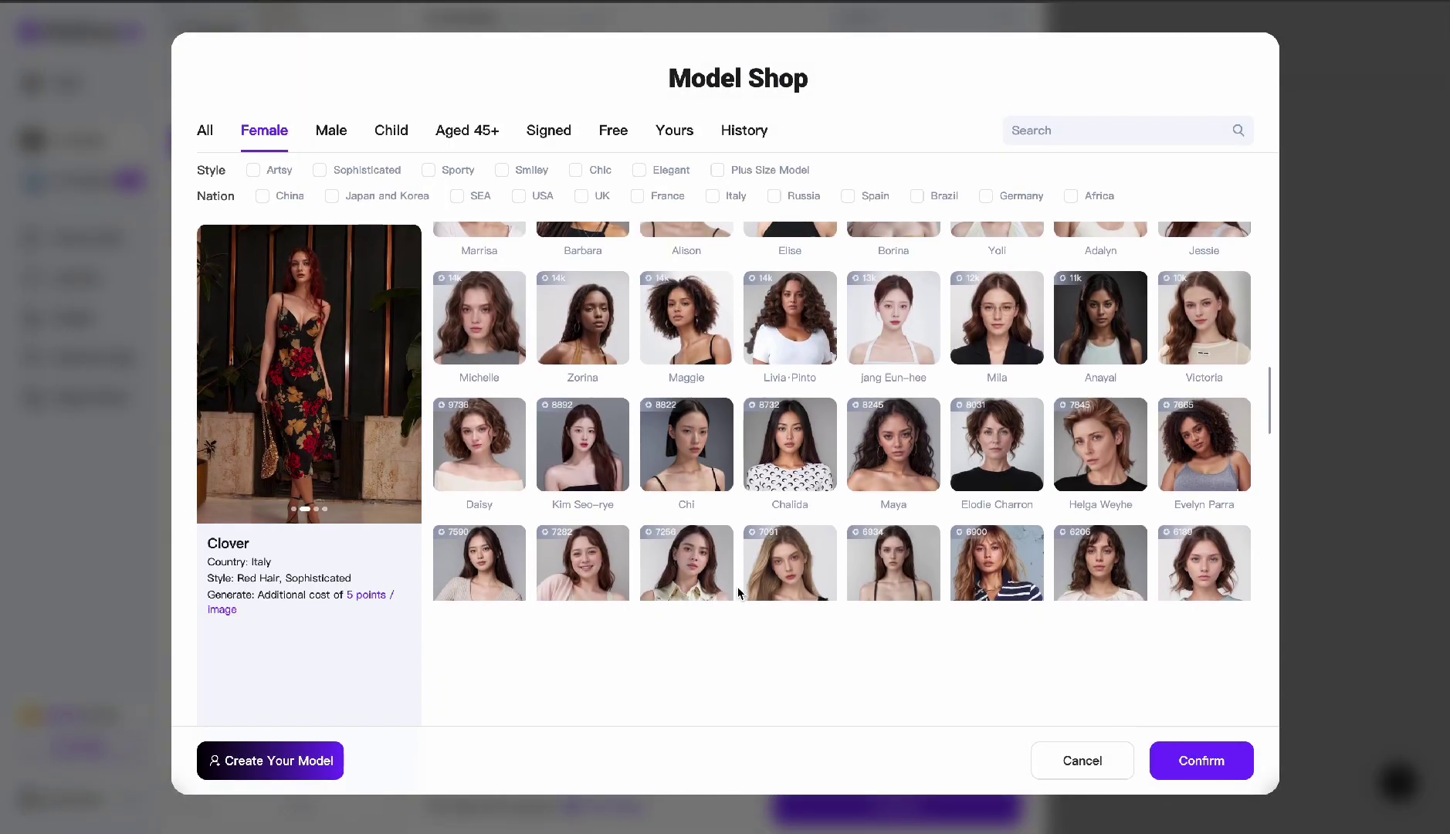
pyautogui.scroll(-2, 737, 594)
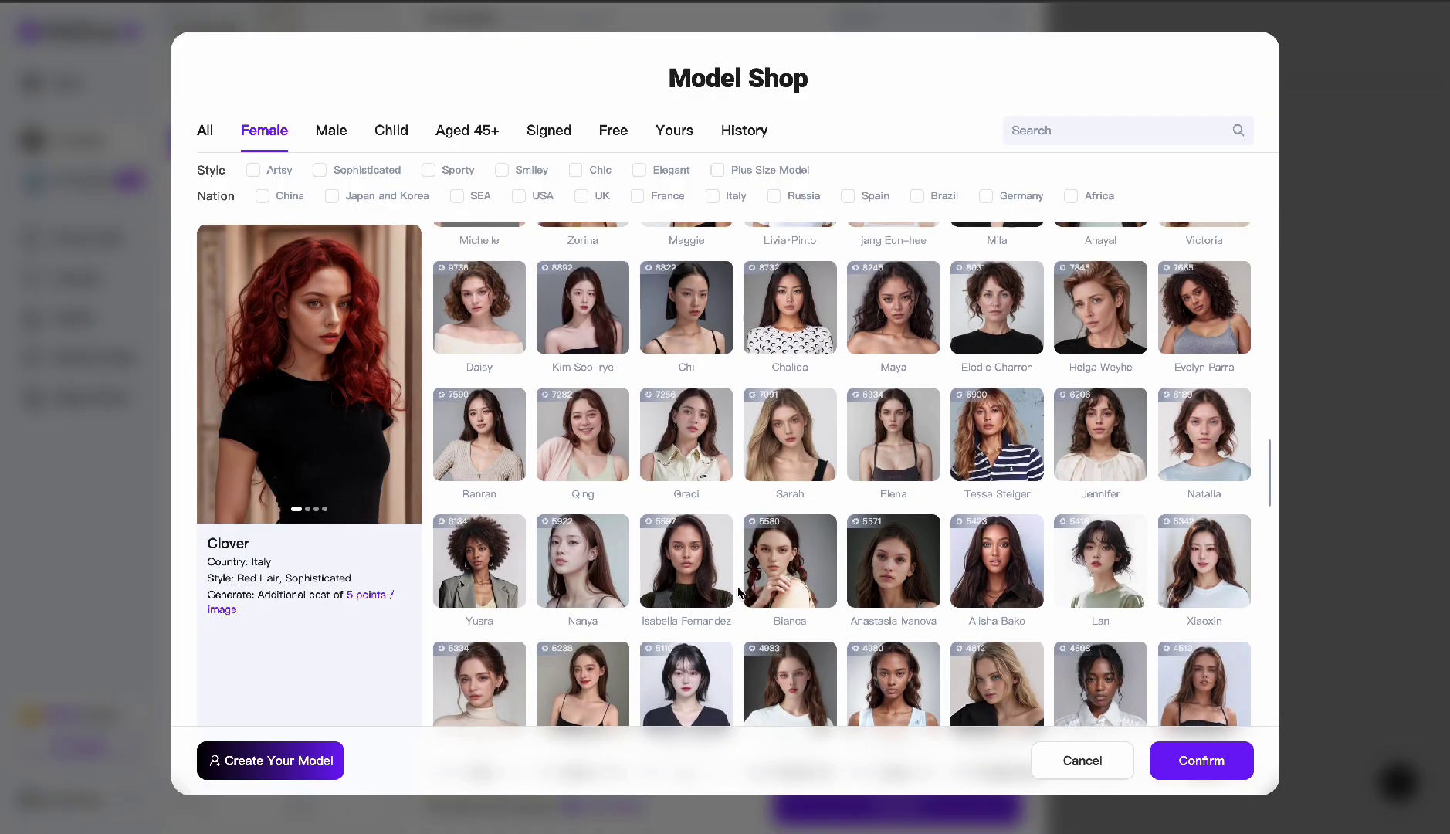
pyautogui.scroll(-2, 502, 439)
pyautogui.click(502, 439)
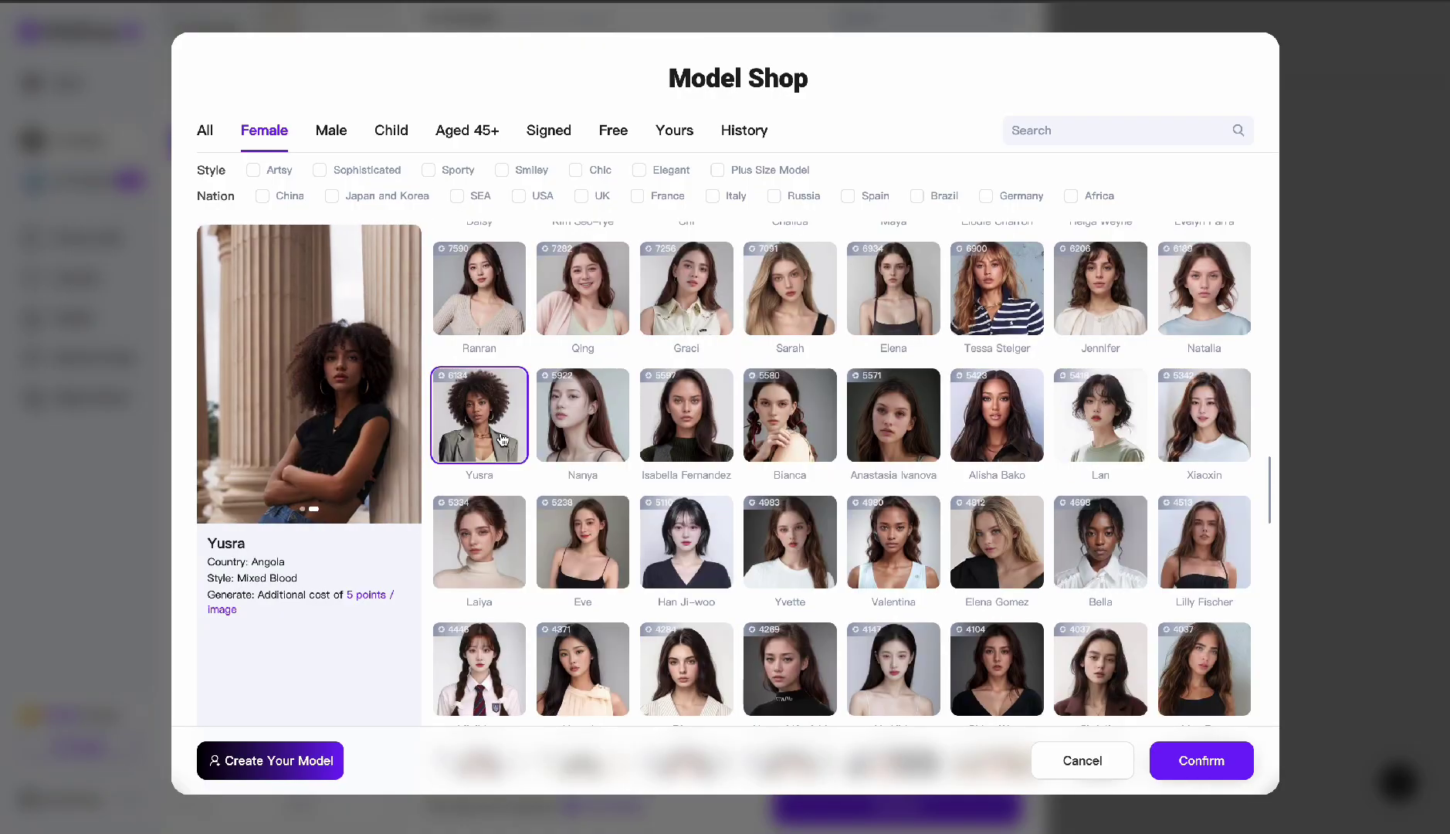
pyautogui.click(1201, 762)
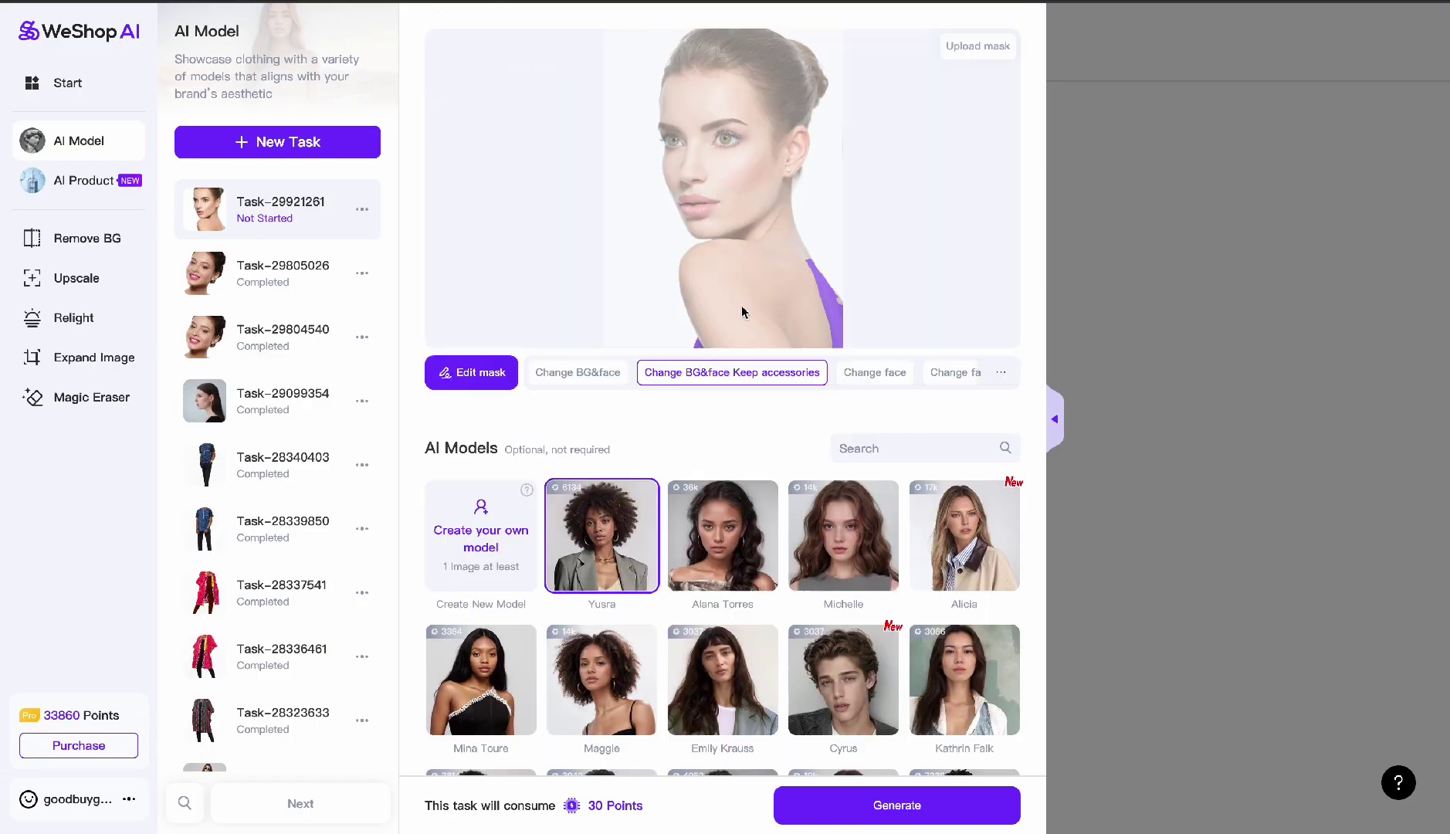
# Pick White Background under AI Locations for the generated photos
pyautogui.scroll(-10, 741, 309)
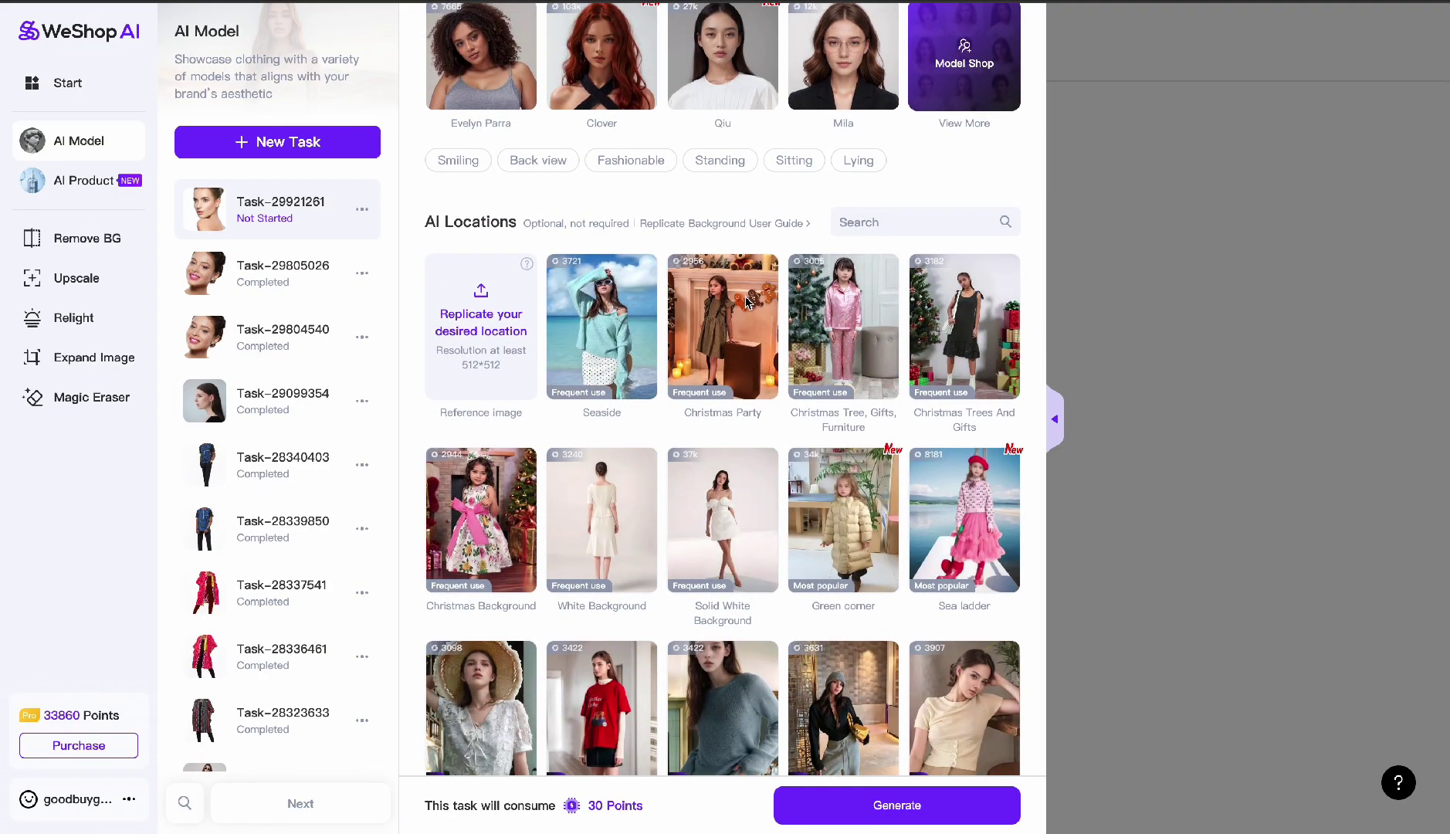
pyautogui.scroll(1, 746, 303)
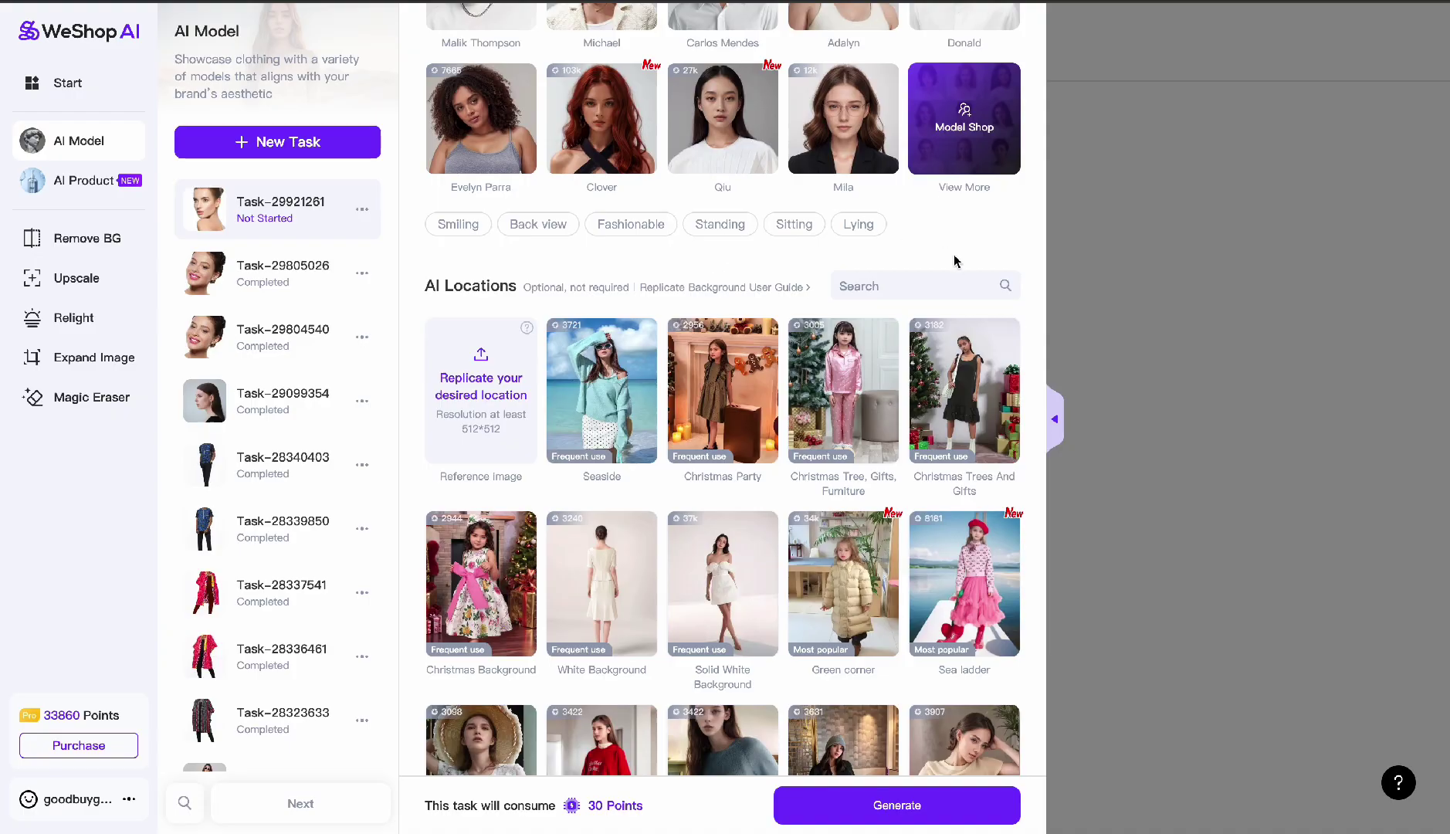
pyautogui.scroll(-3, 803, 550)
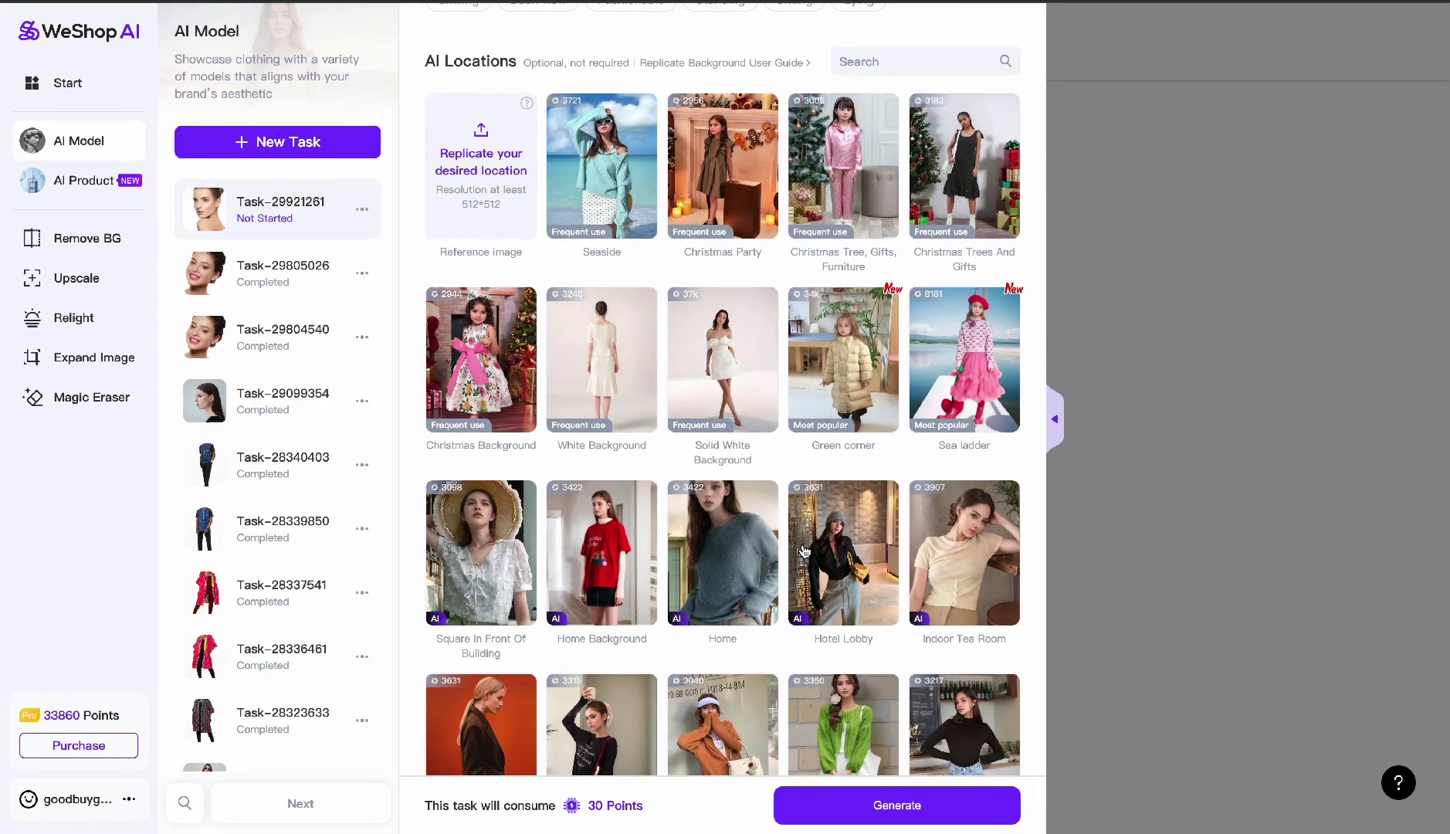
pyautogui.scroll(1, 803, 550)
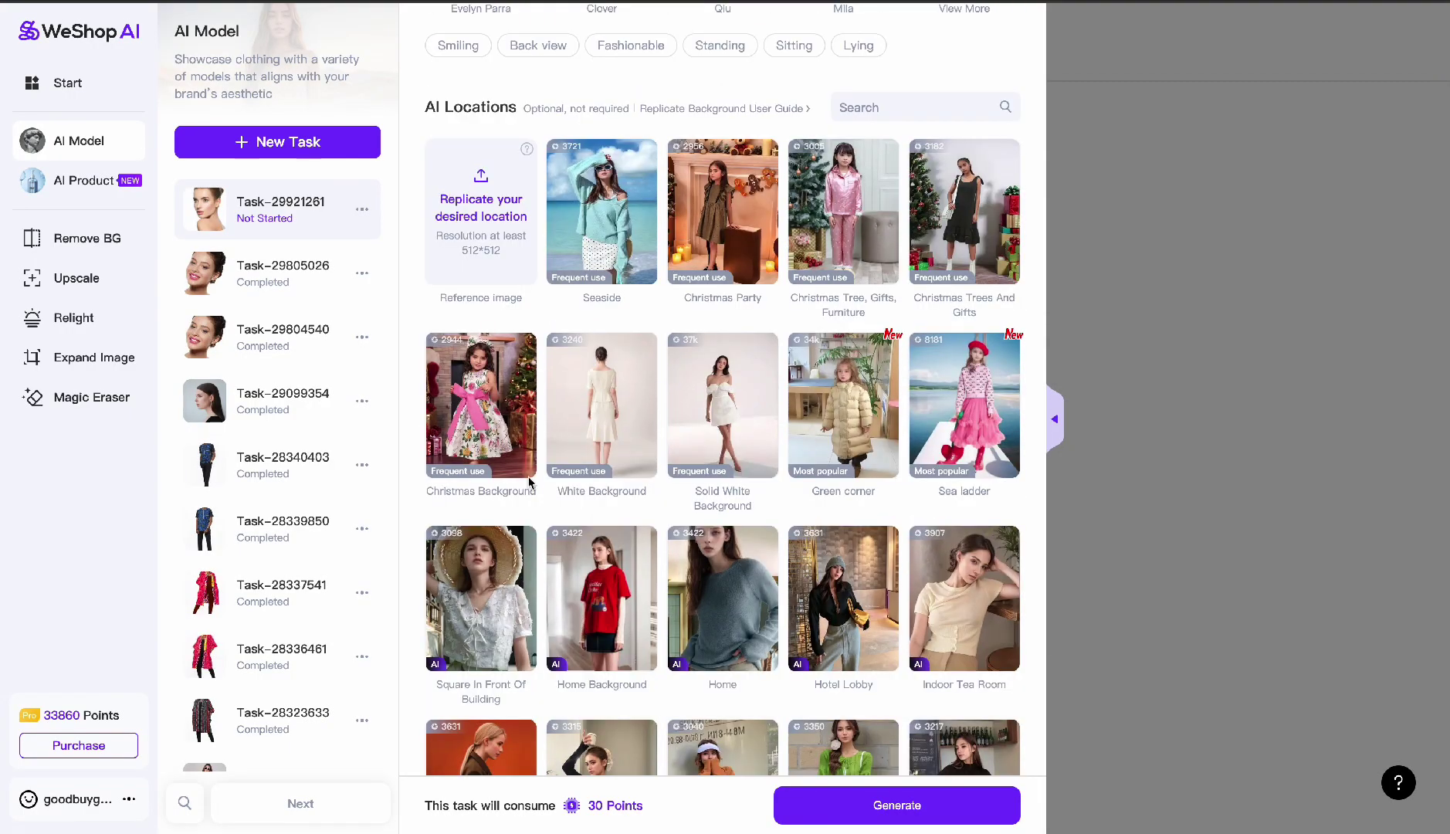
pyautogui.click(629, 425)
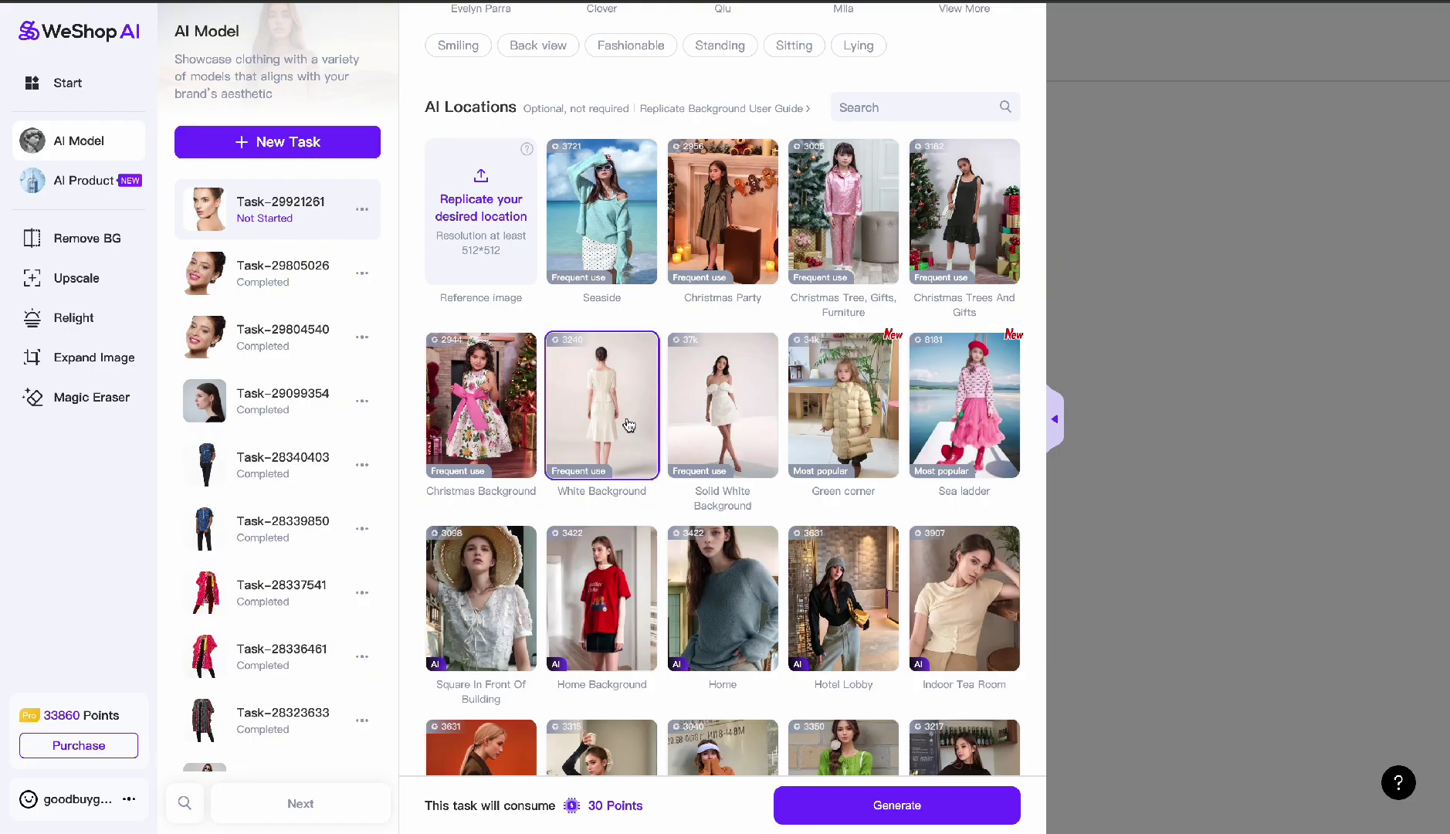
pyautogui.scroll(-7, 680, 653)
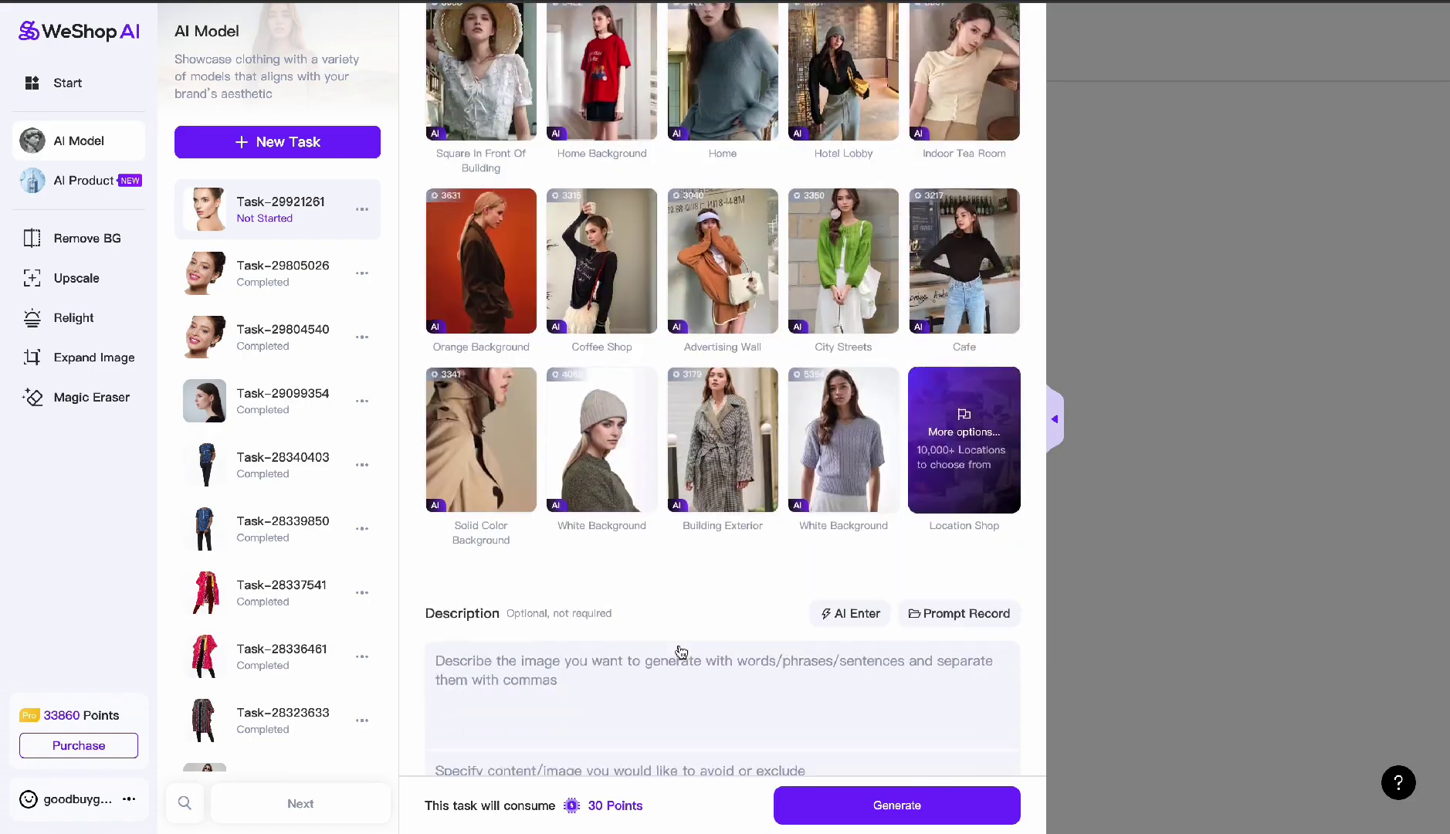
pyautogui.scroll(6, 680, 652)
pyautogui.scroll(-8, 680, 651)
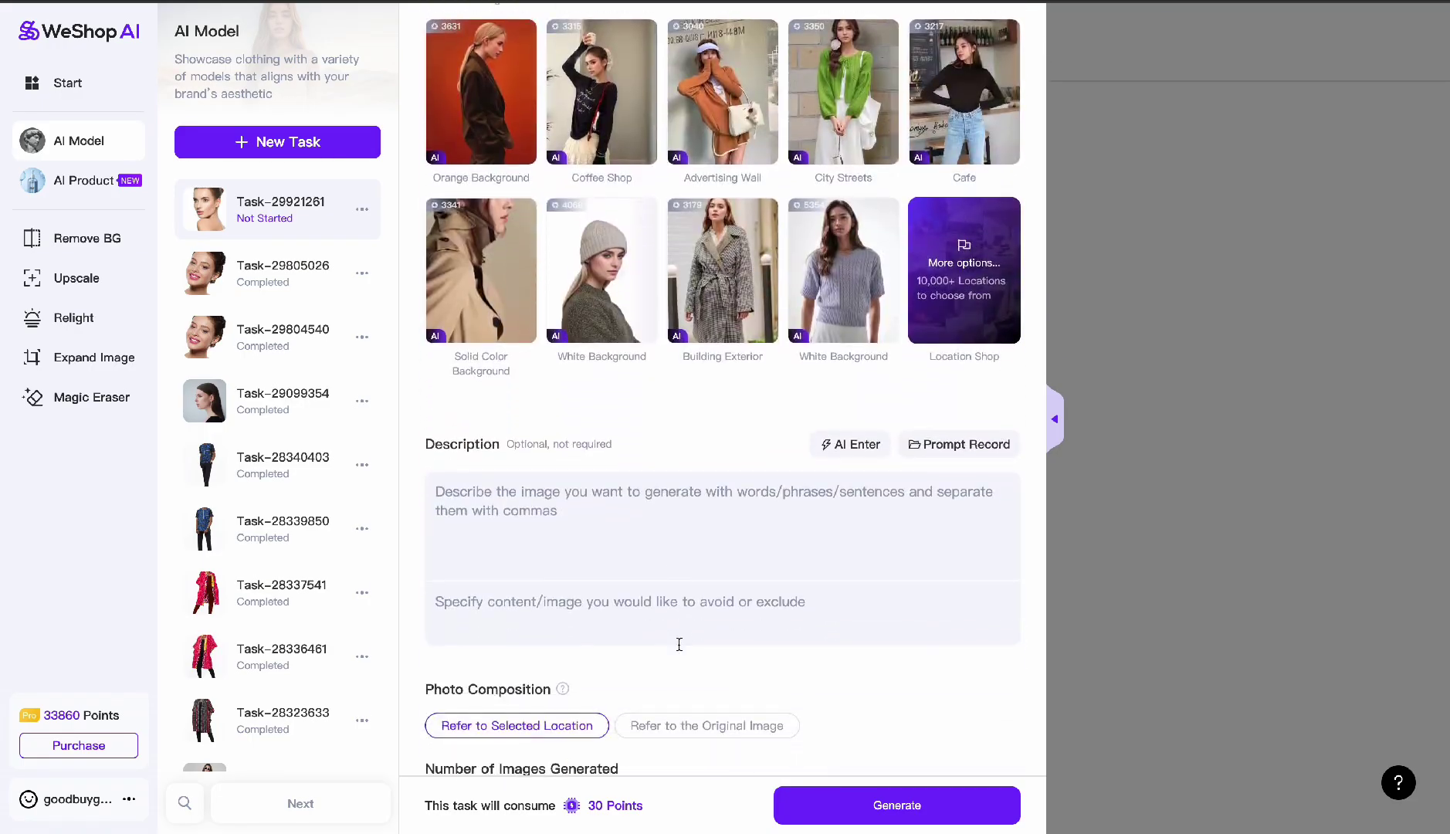
pyautogui.scroll(3, 761, 355)
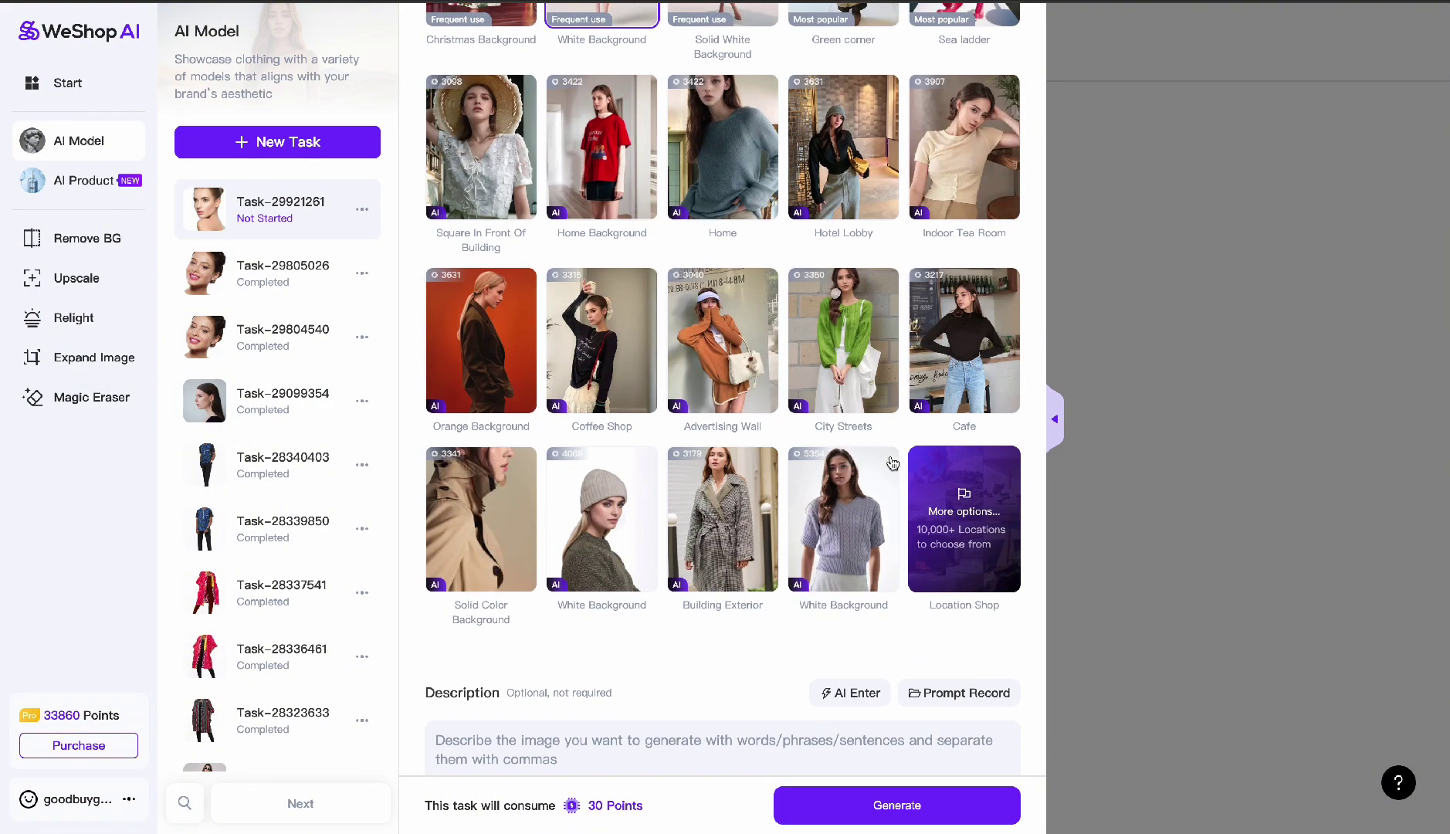
pyautogui.scroll(-3, 831, 566)
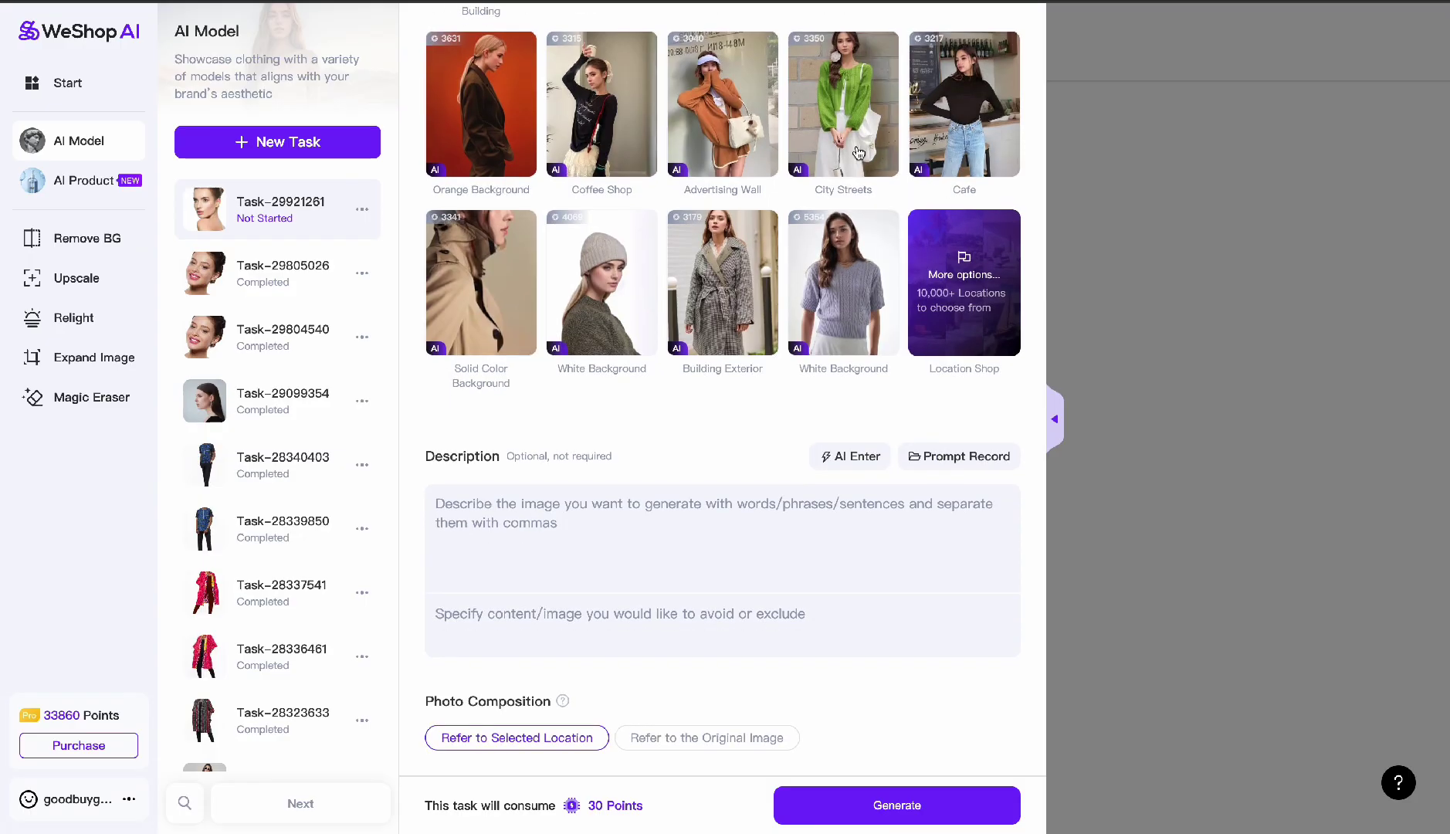
# Have AI write the image description automatically
pyautogui.scroll(-2, 780, 584)
pyautogui.click(497, 420)
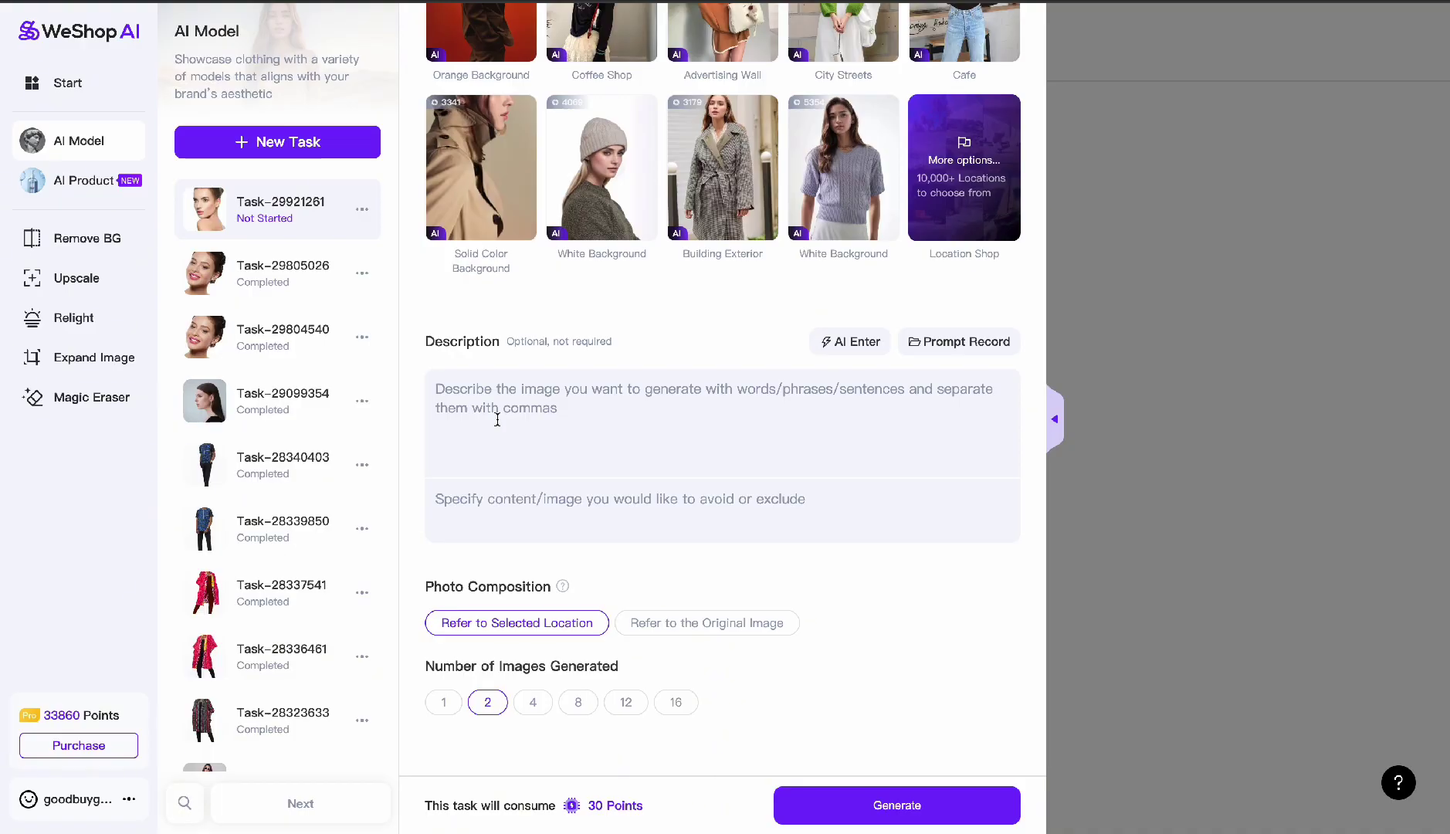
pyautogui.click(845, 347)
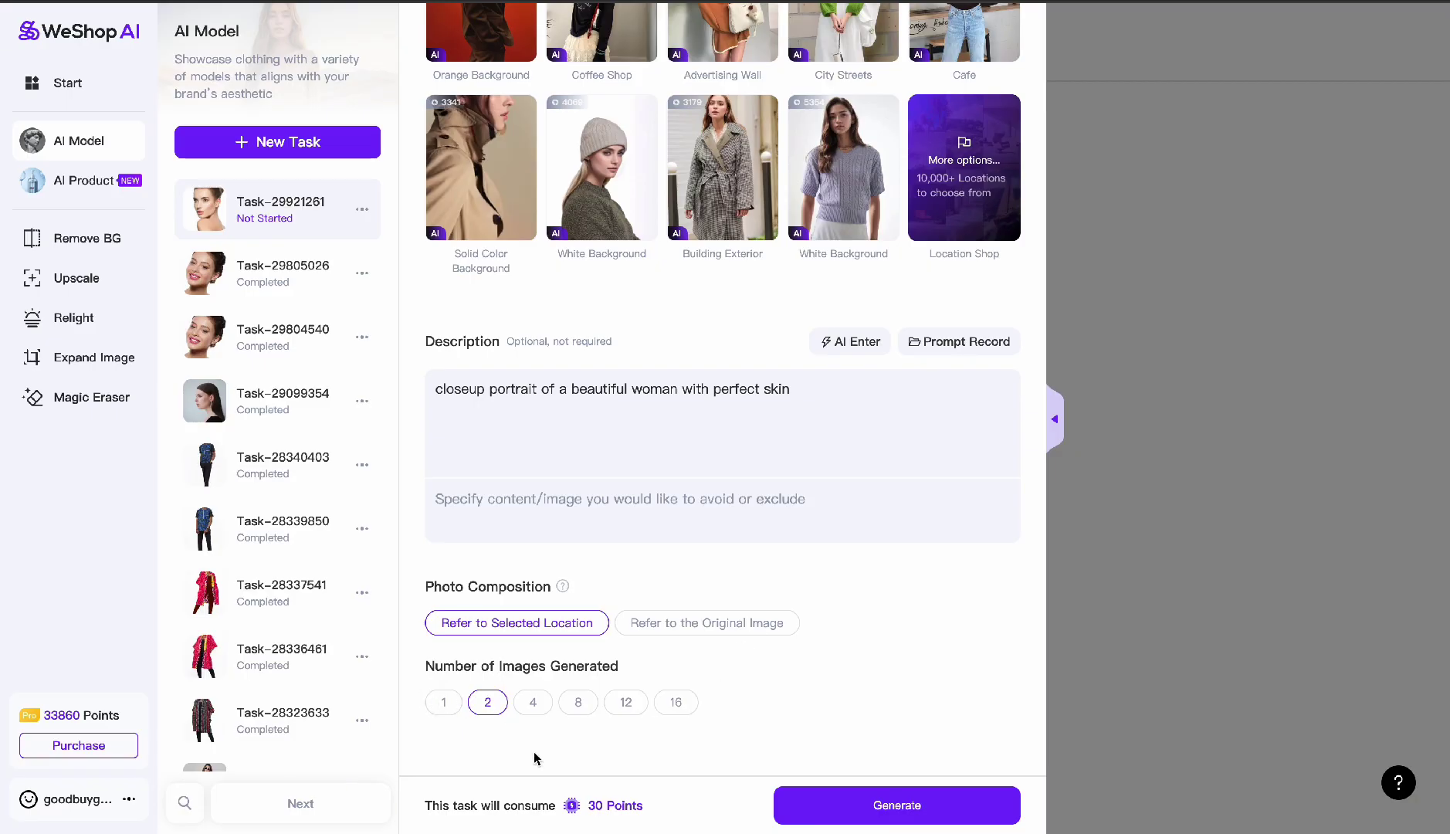
# Set the image count to 4 and submit the generation for 60 points
pyautogui.click(533, 704)
pyautogui.click(444, 703)
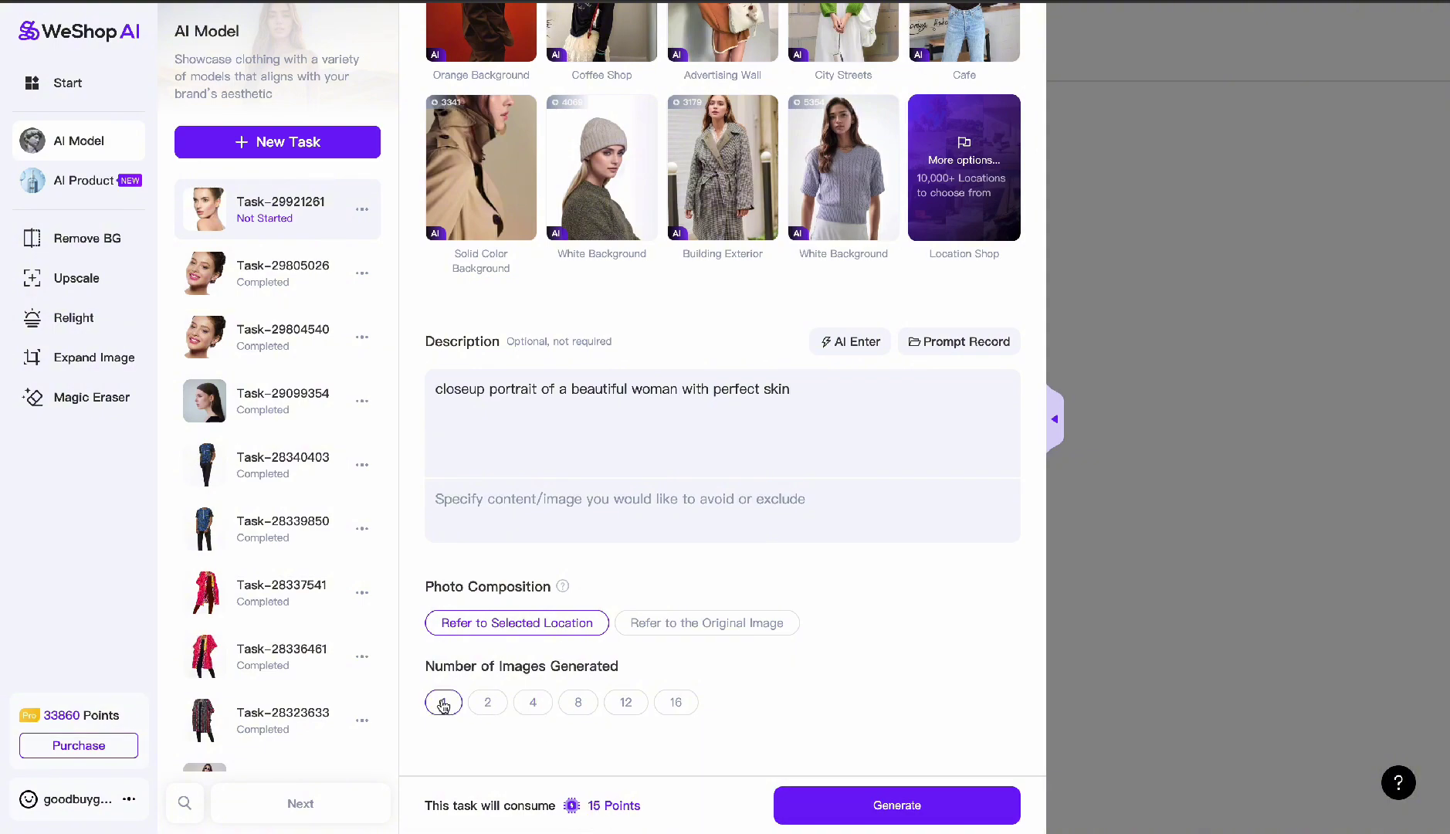
pyautogui.click(493, 706)
pyautogui.click(533, 704)
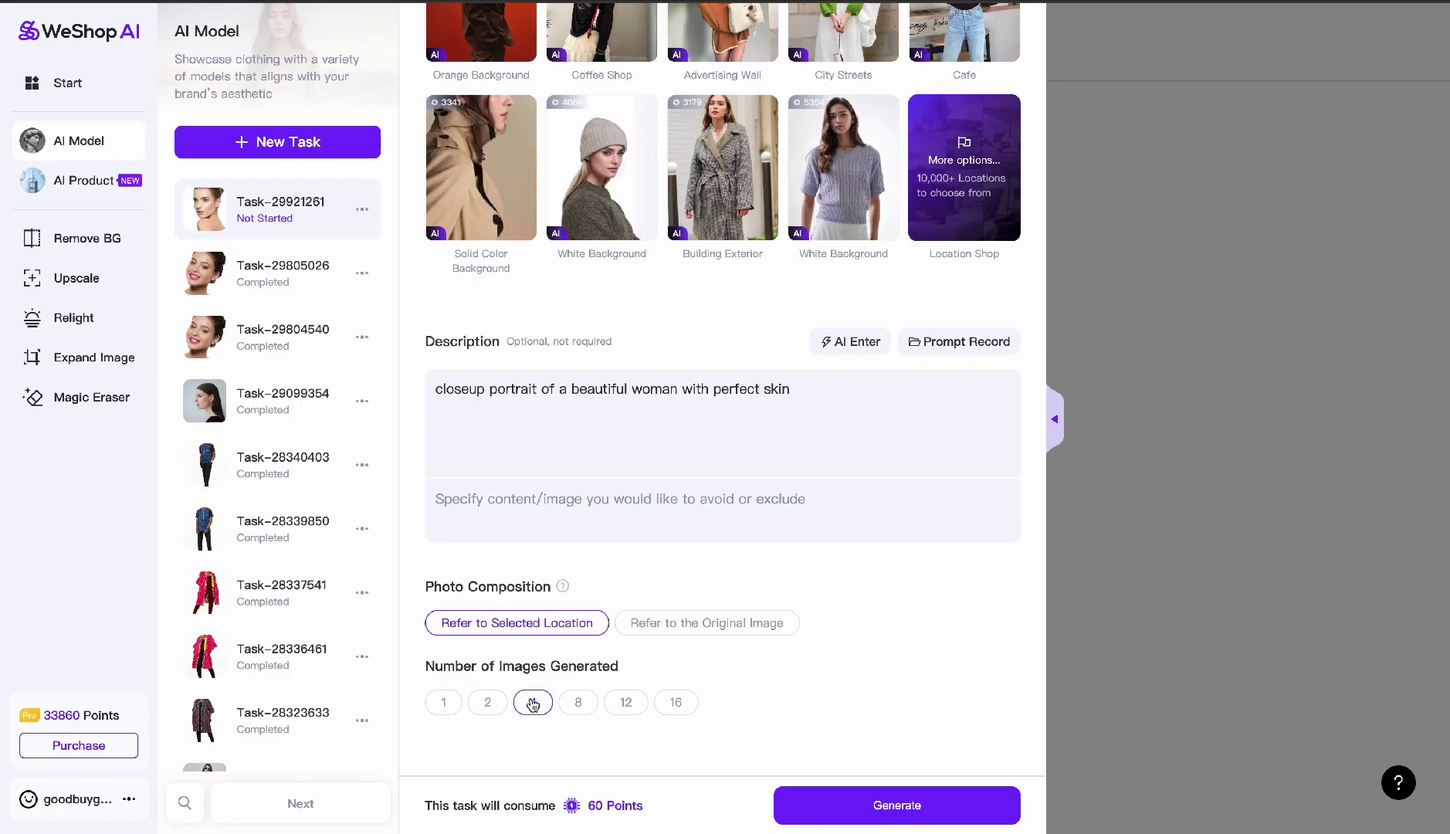
pyautogui.click(866, 806)
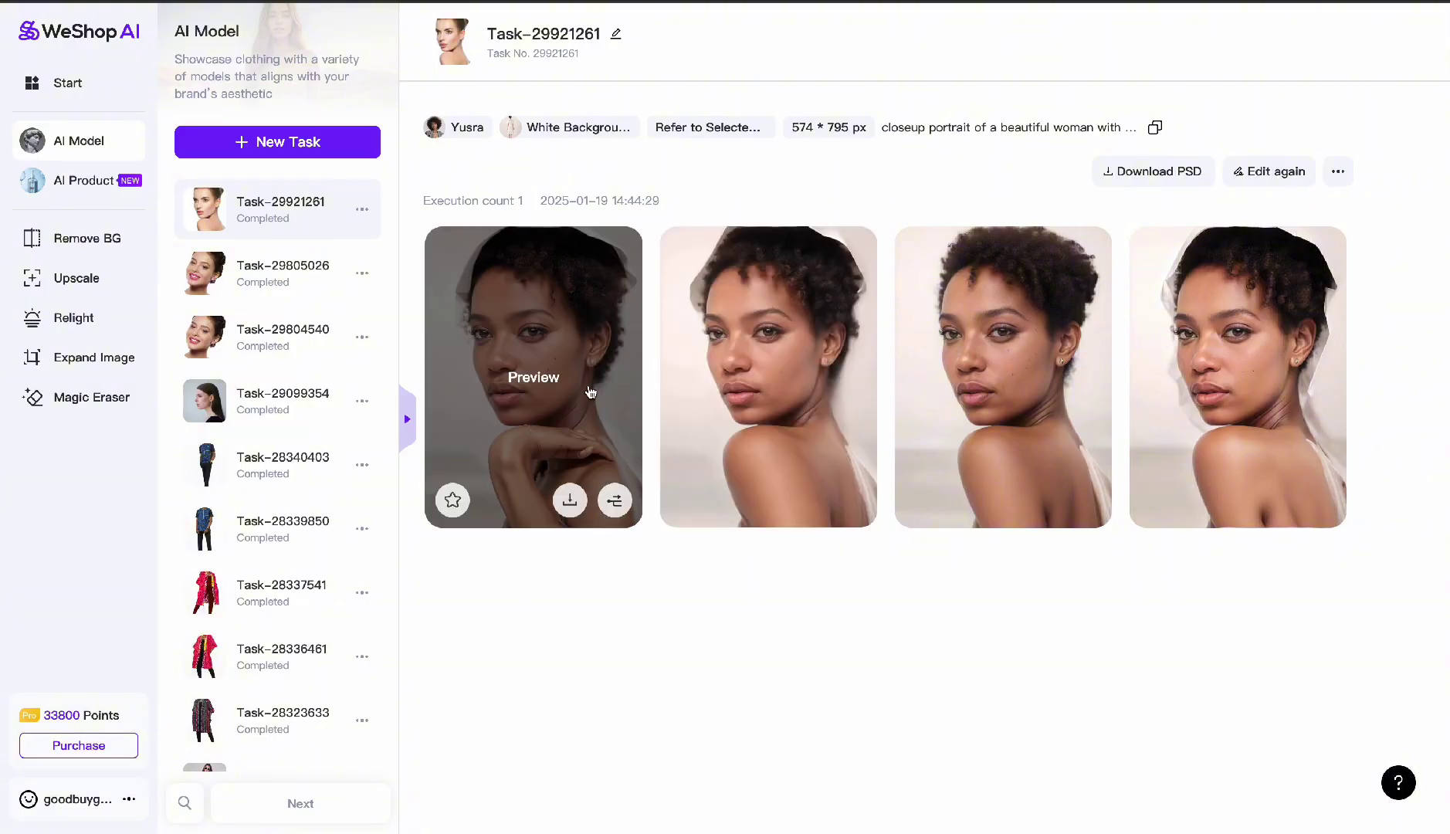
# Preview portraits 1/4 through 4/4 and download the third one at full size
pyautogui.click(591, 392)
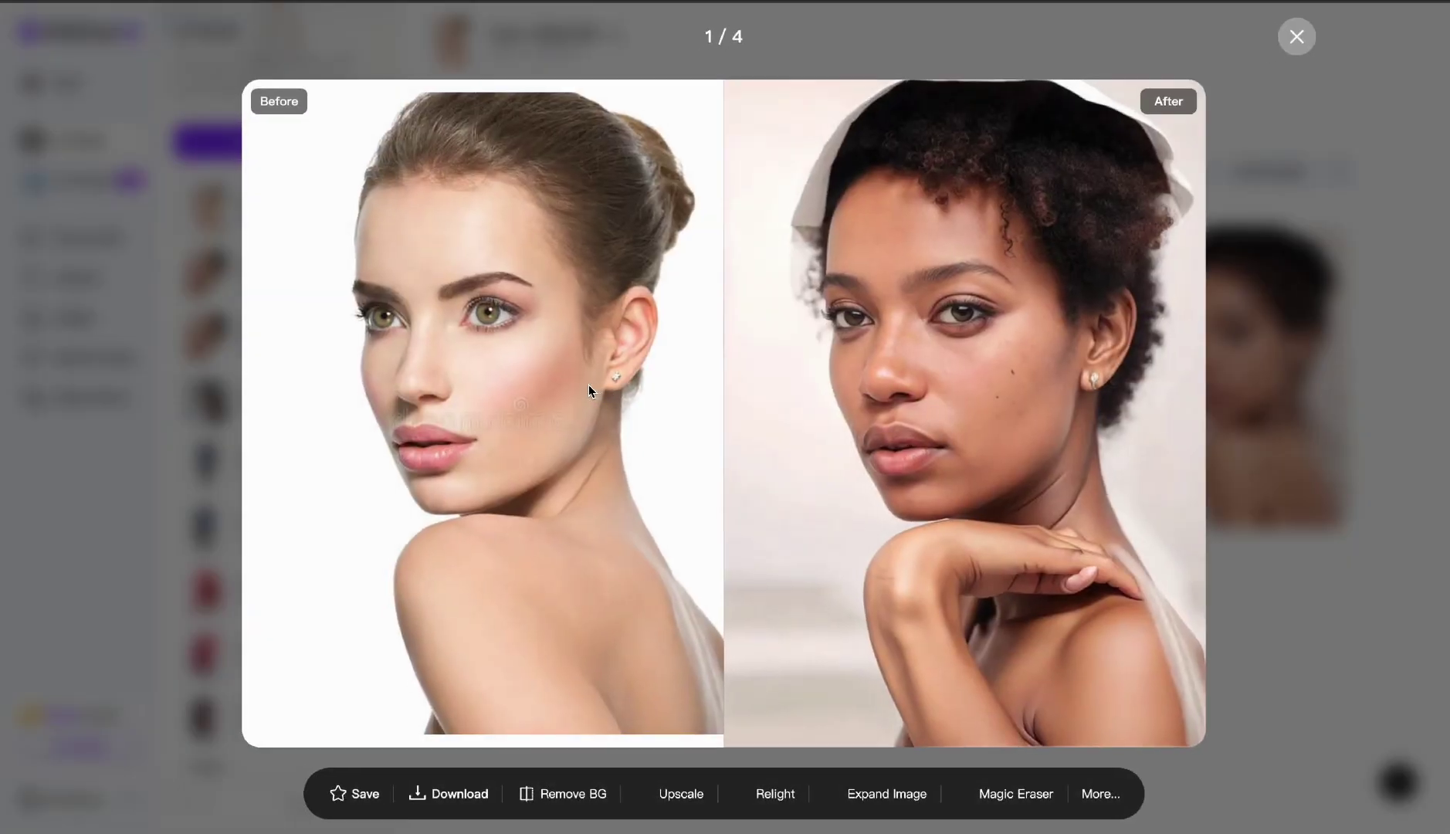
pyautogui.click(1246, 413)
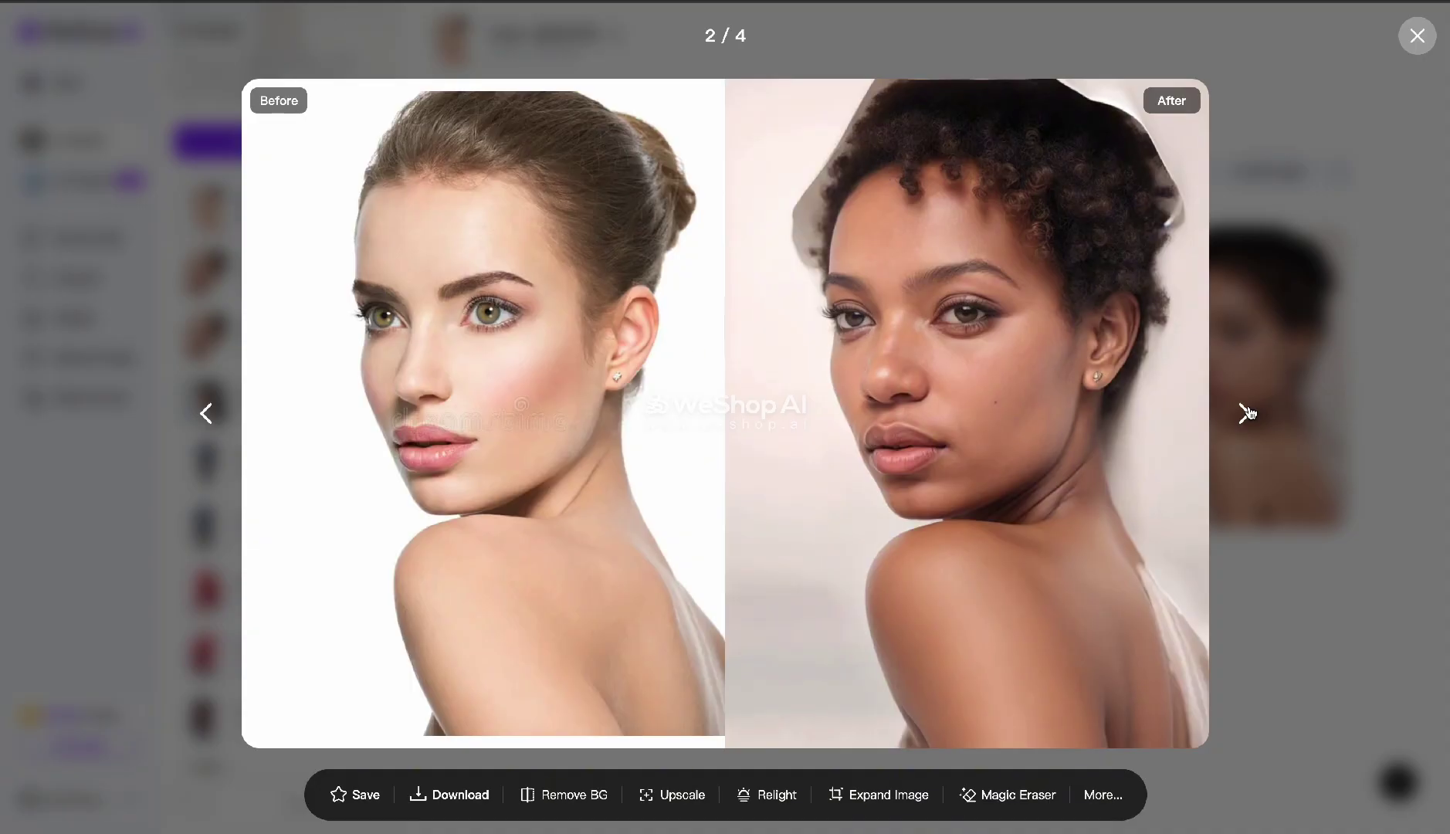
pyautogui.click(1246, 413)
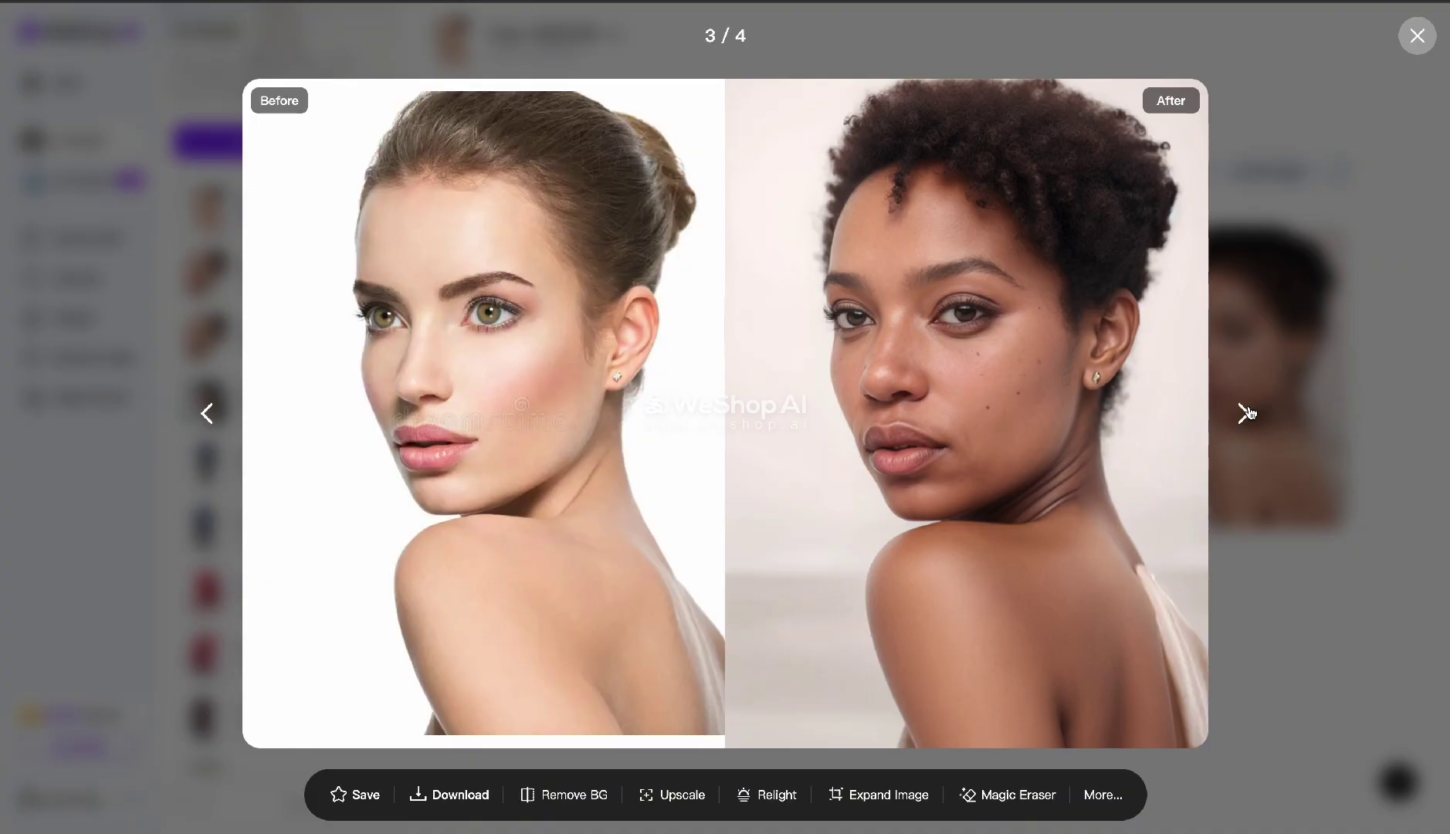
pyautogui.click(1246, 413)
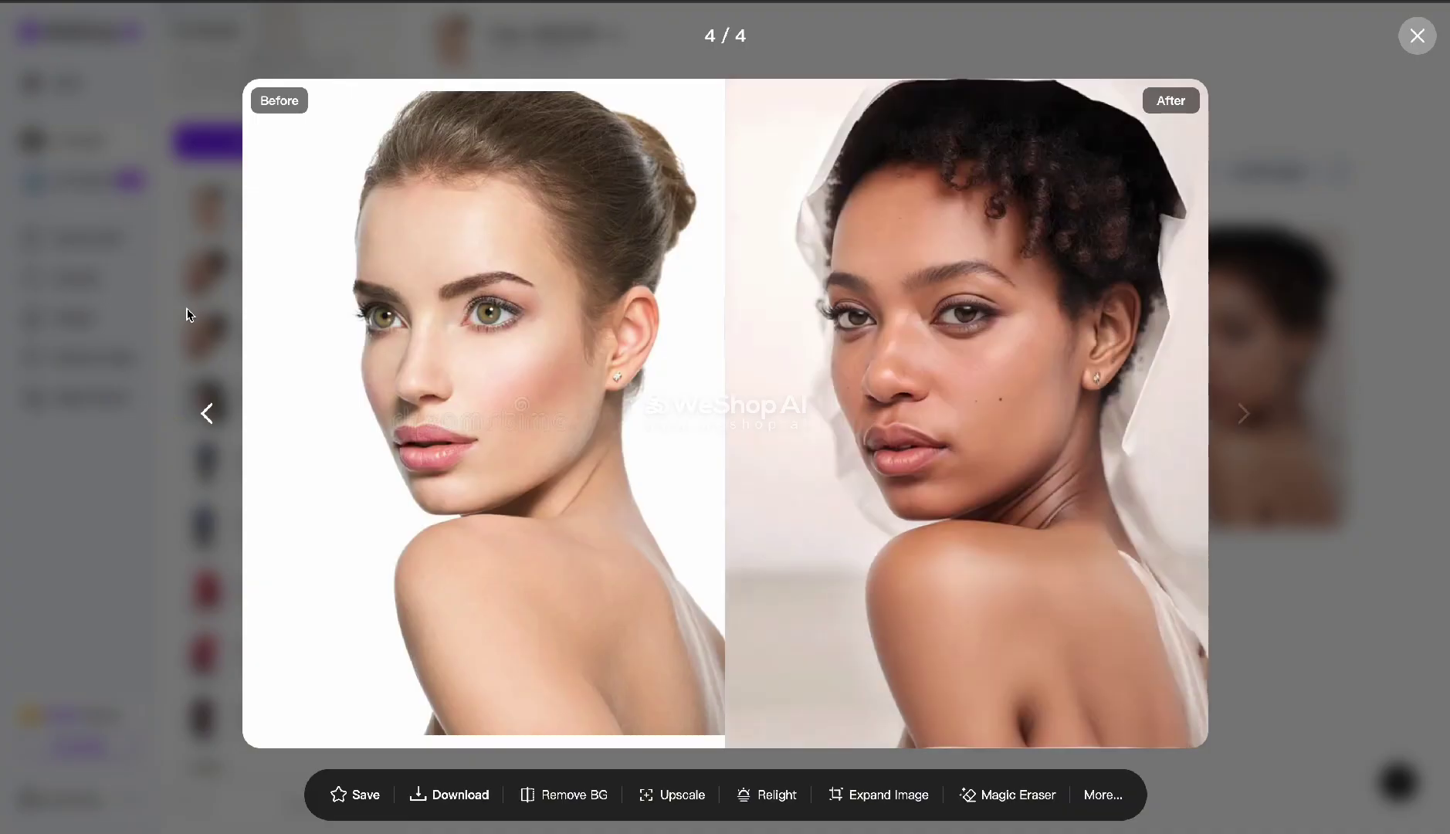
pyautogui.click(202, 413)
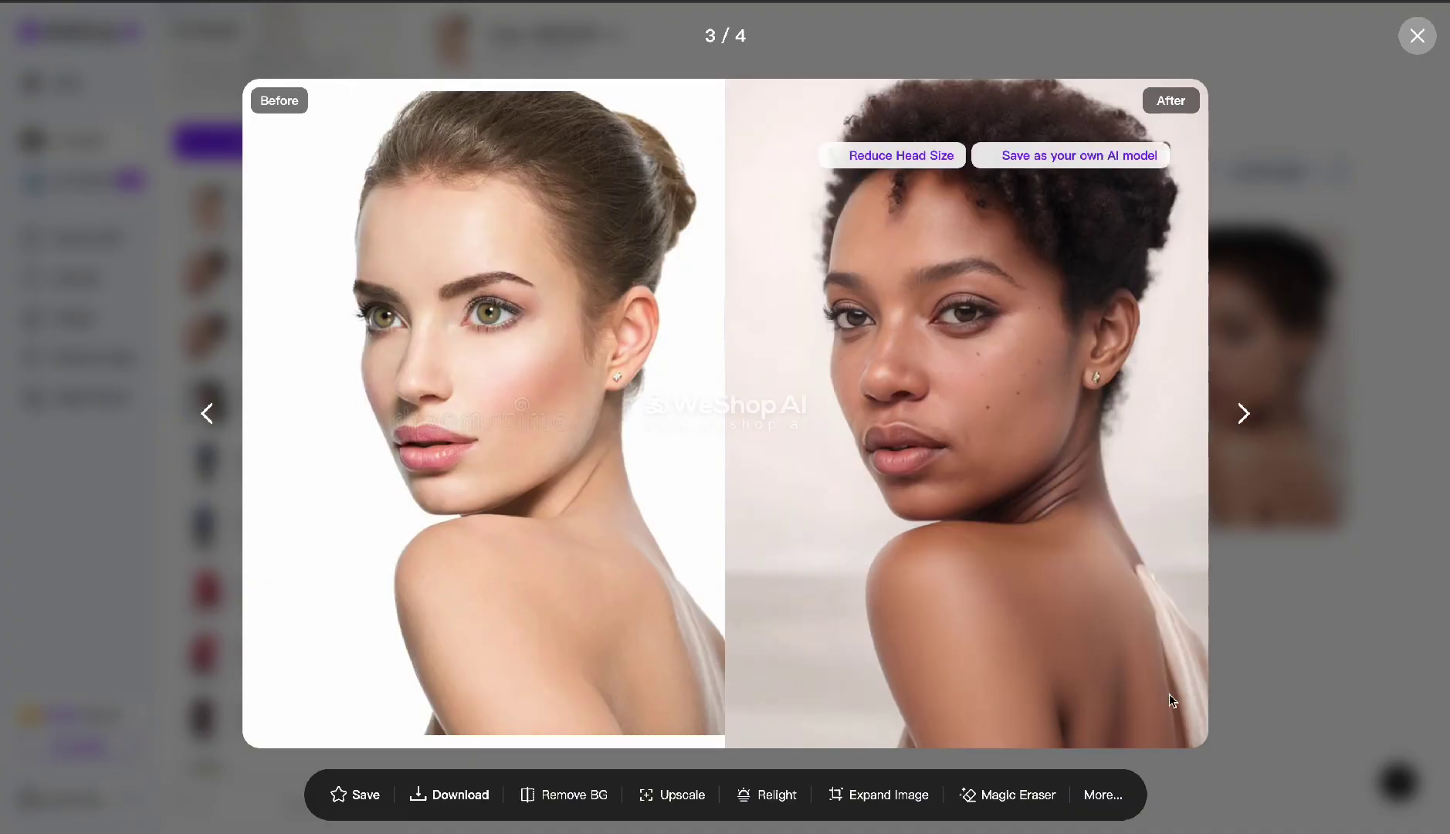
pyautogui.click(474, 802)
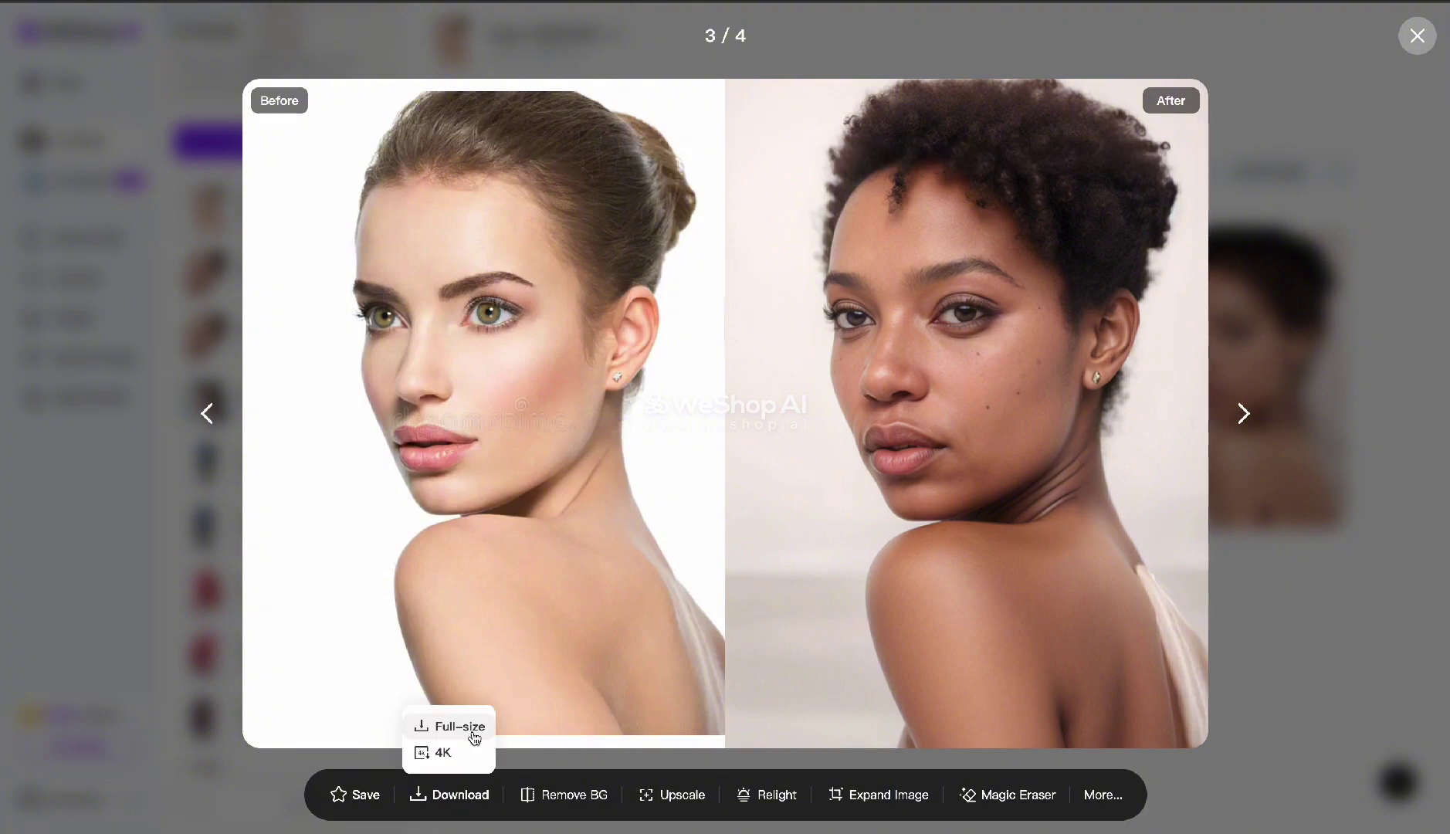
pyautogui.press('Escape')
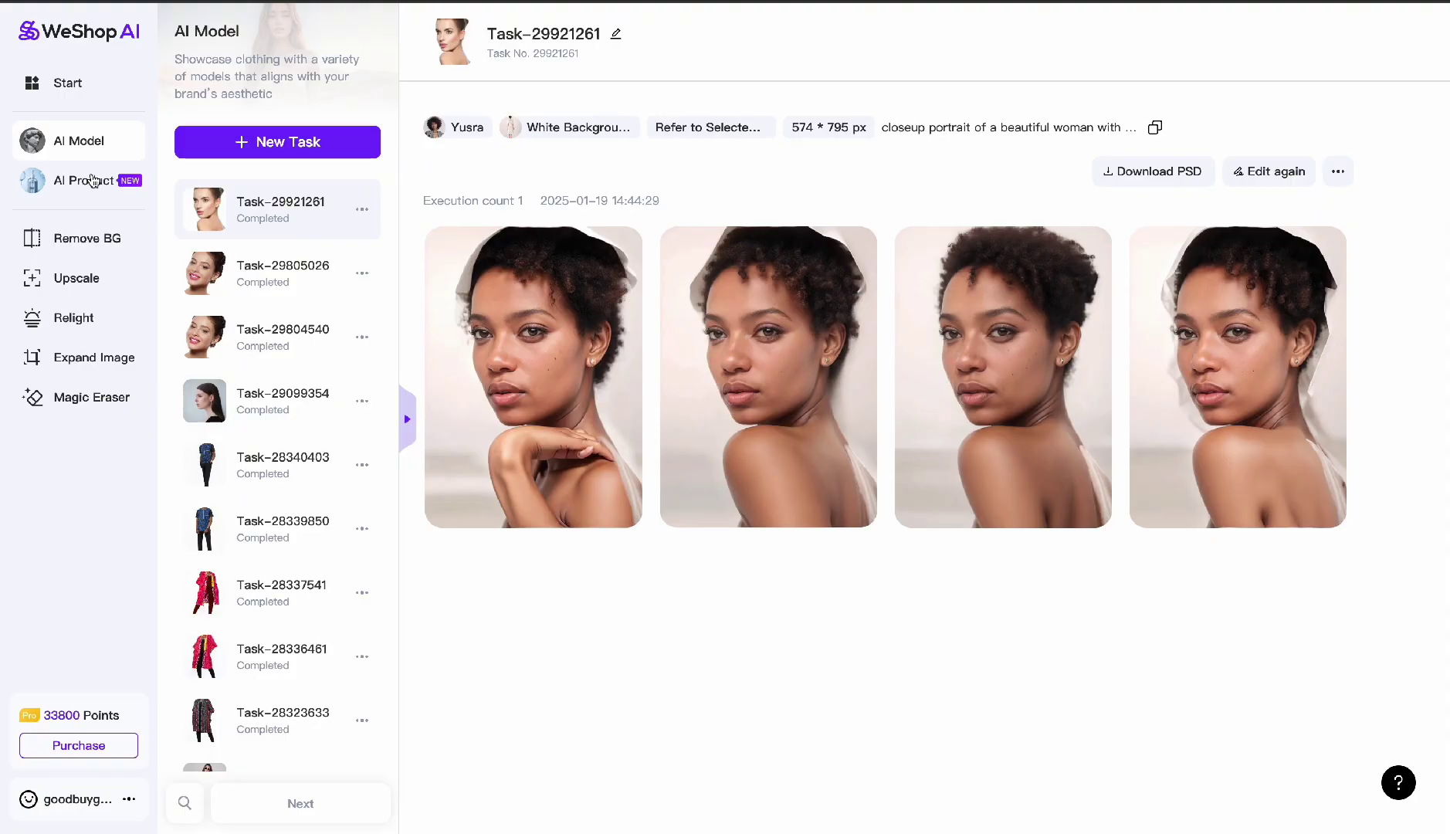
# Create a Remove BG task for the green earrings JPG using the Transparent template
pyautogui.click(96, 240)
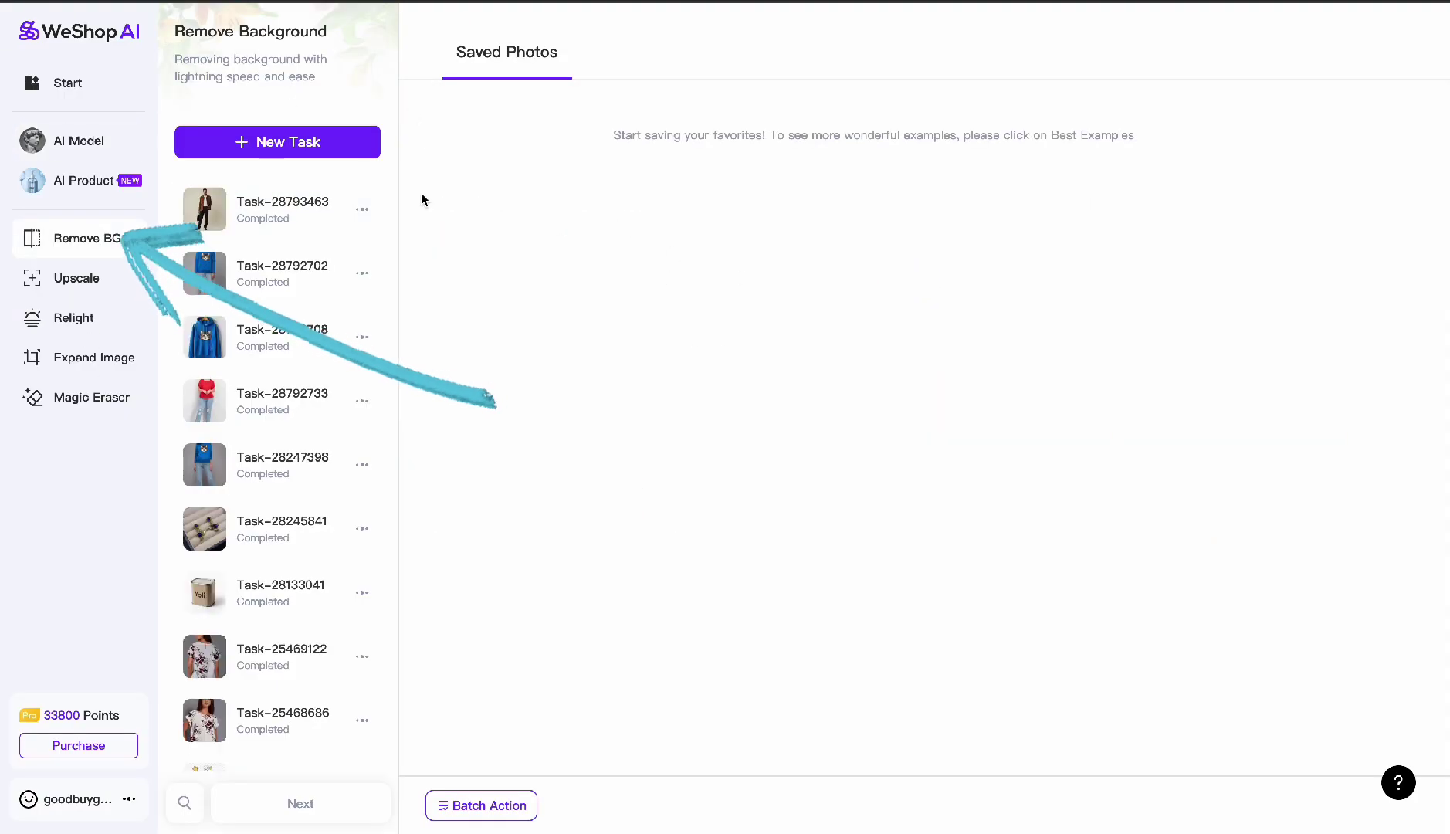
pyautogui.click(333, 148)
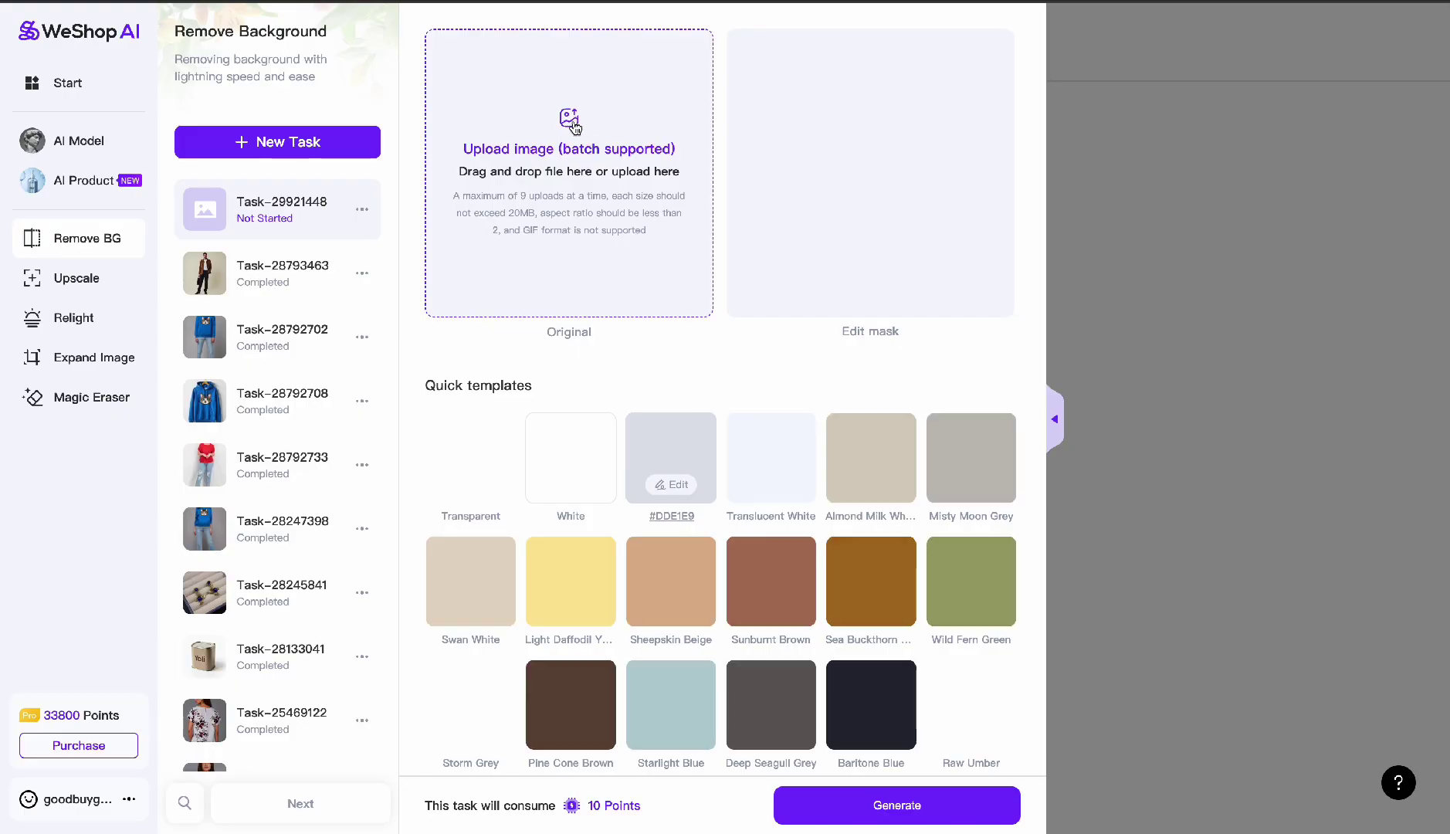
pyautogui.click(572, 124)
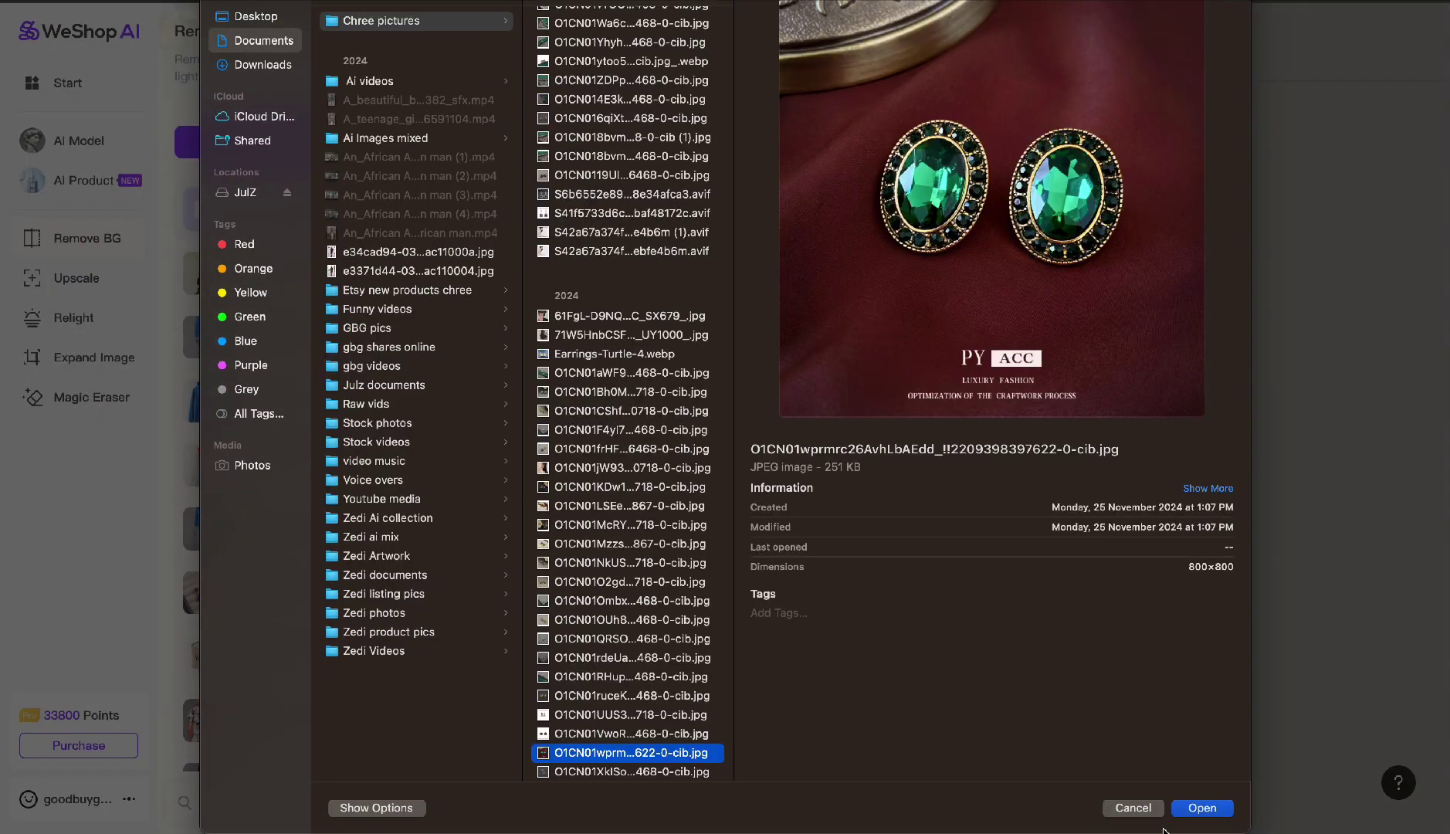
pyautogui.click(1214, 811)
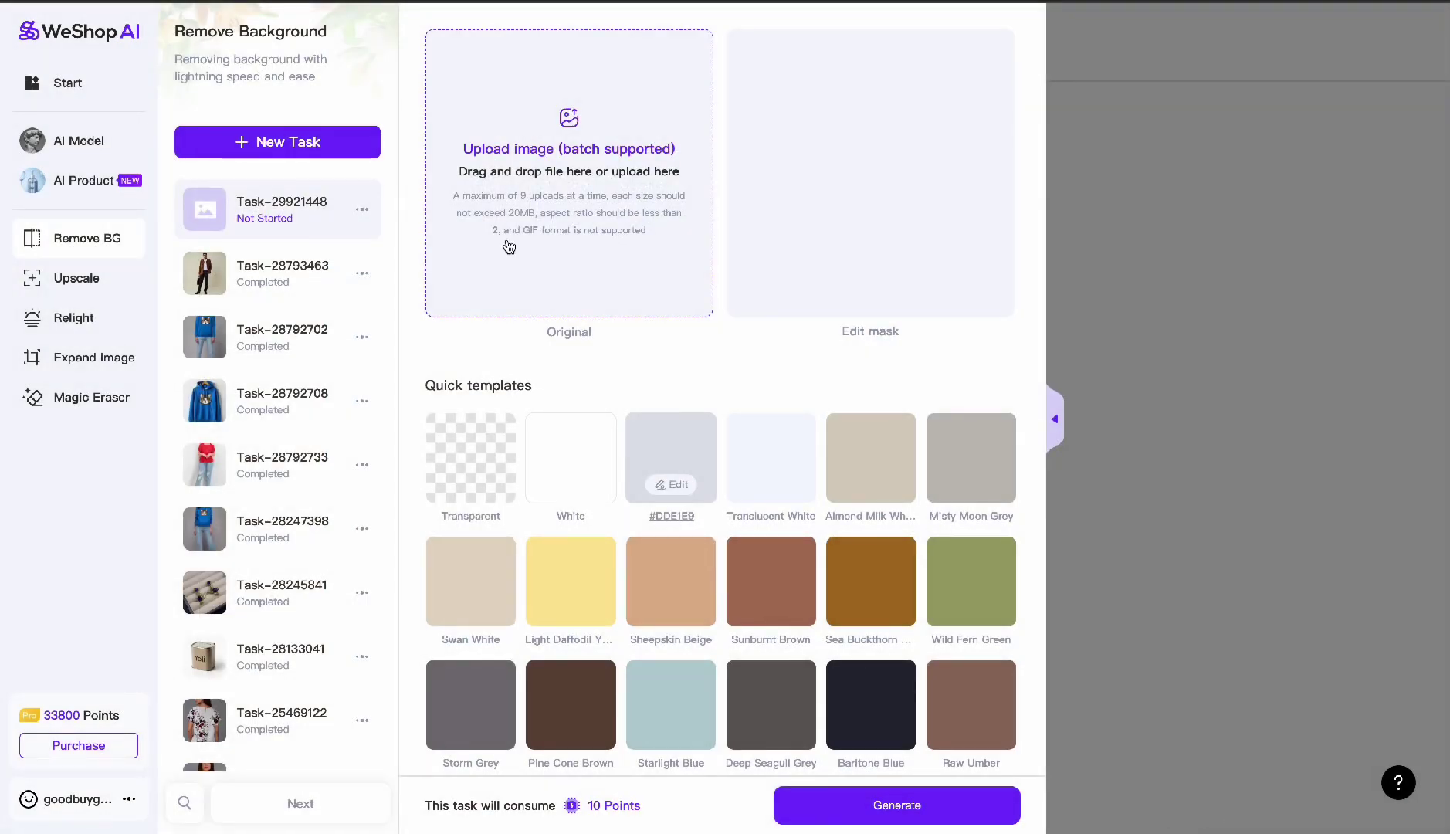
pyautogui.click(466, 474)
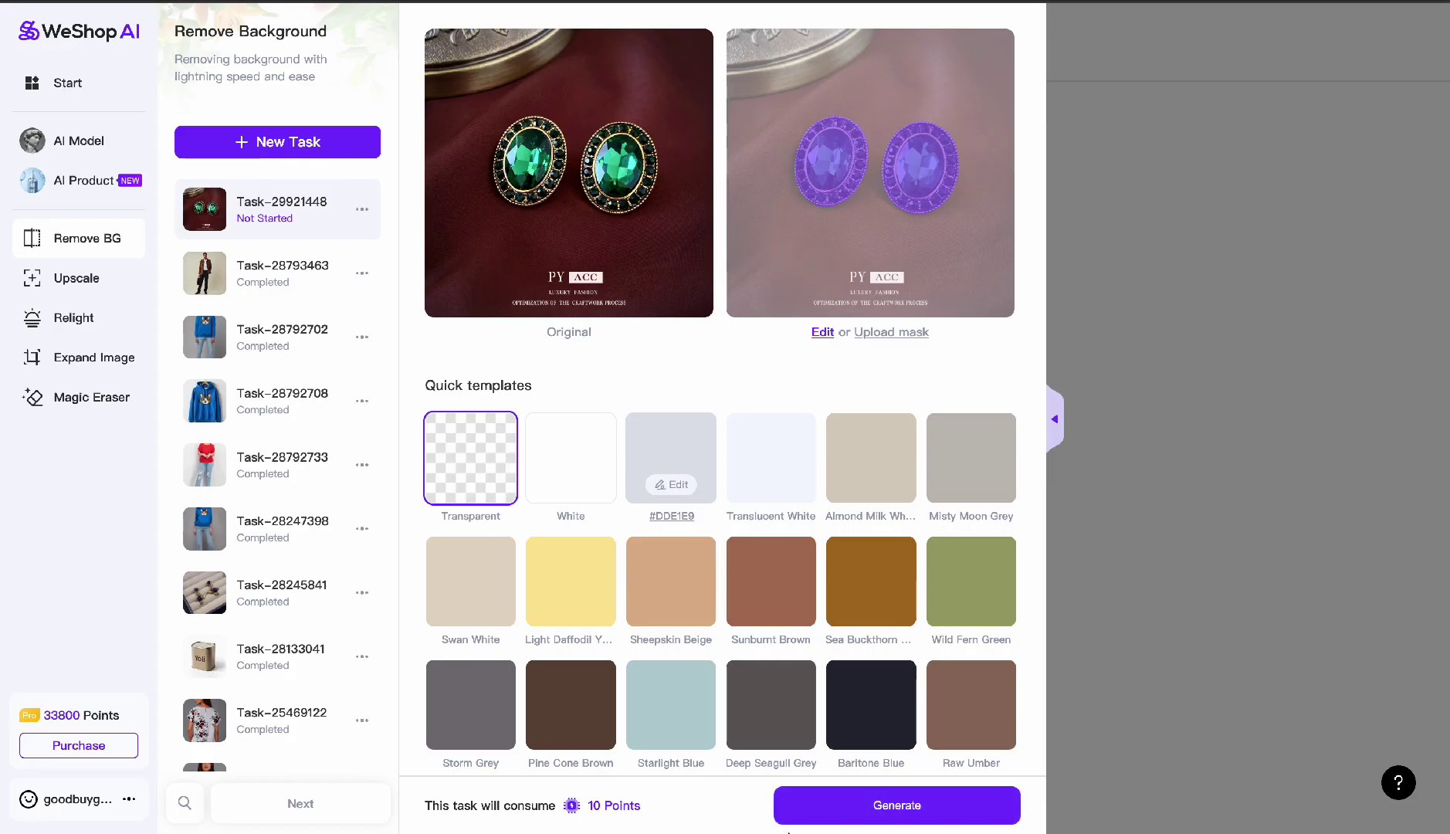
pyautogui.click(861, 822)
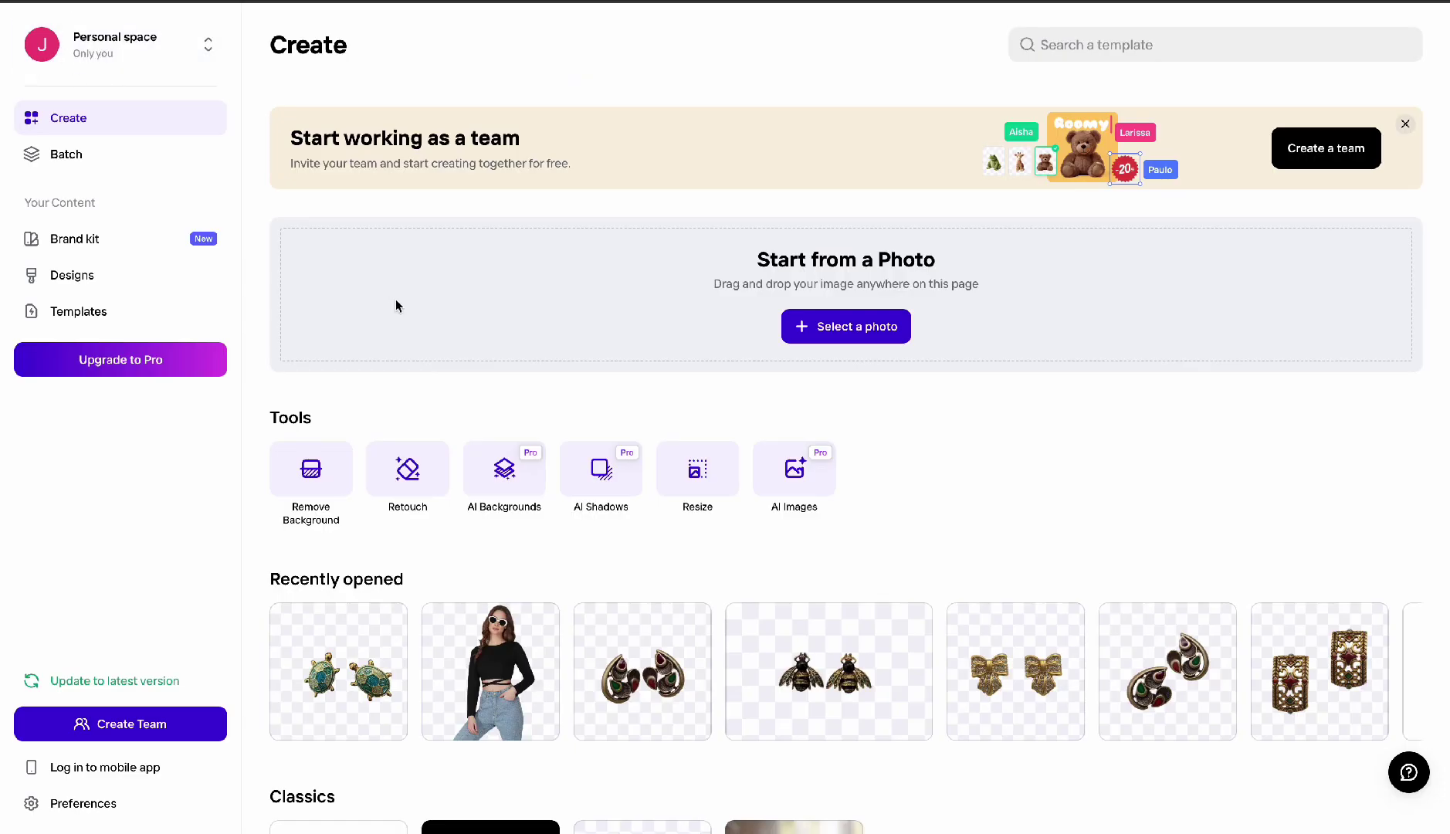
# Load the green earrings photo into Photoroom's Remove Background tool
pyautogui.scroll(-1, 861, 517)
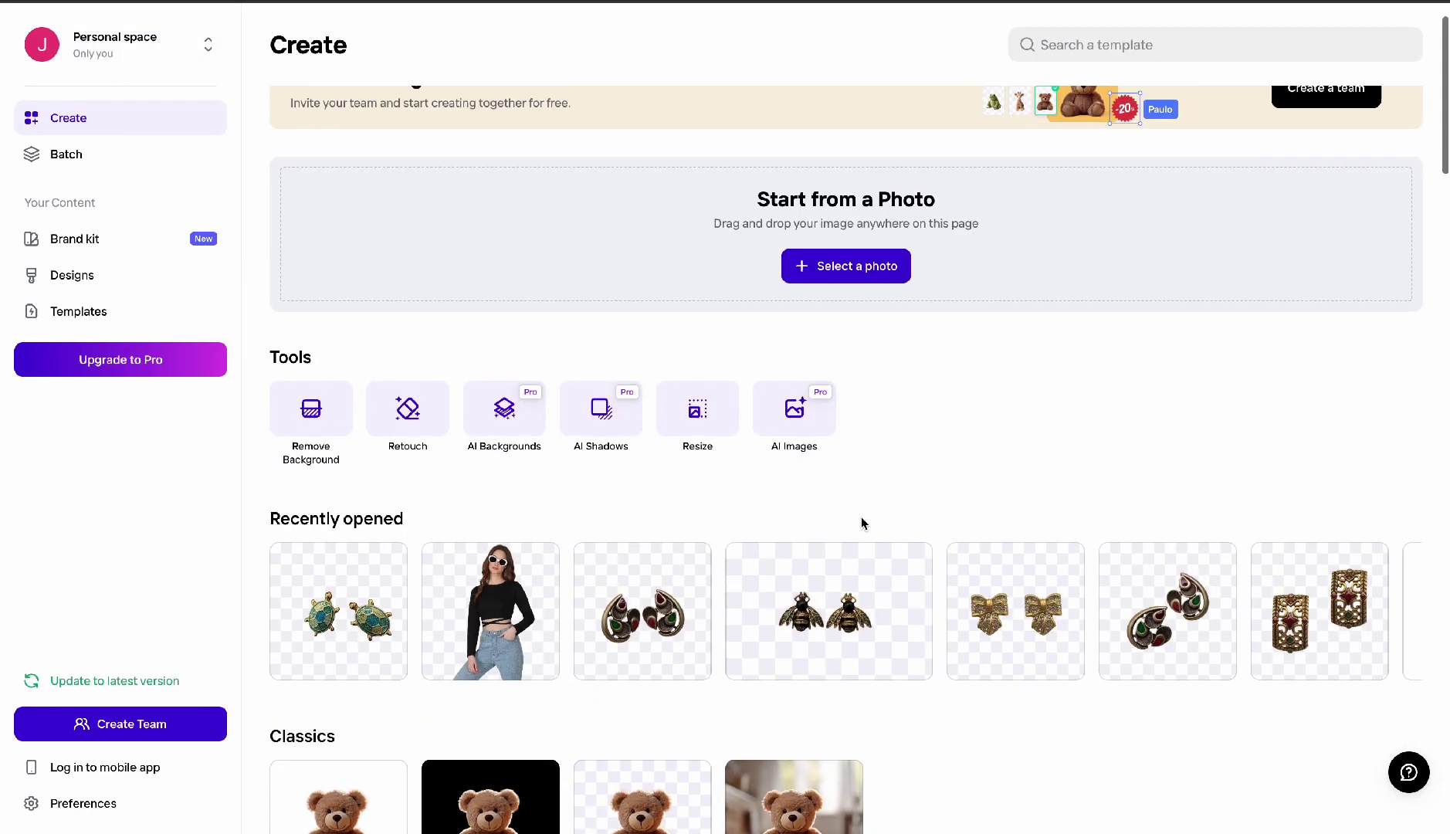
pyautogui.scroll(1, 861, 516)
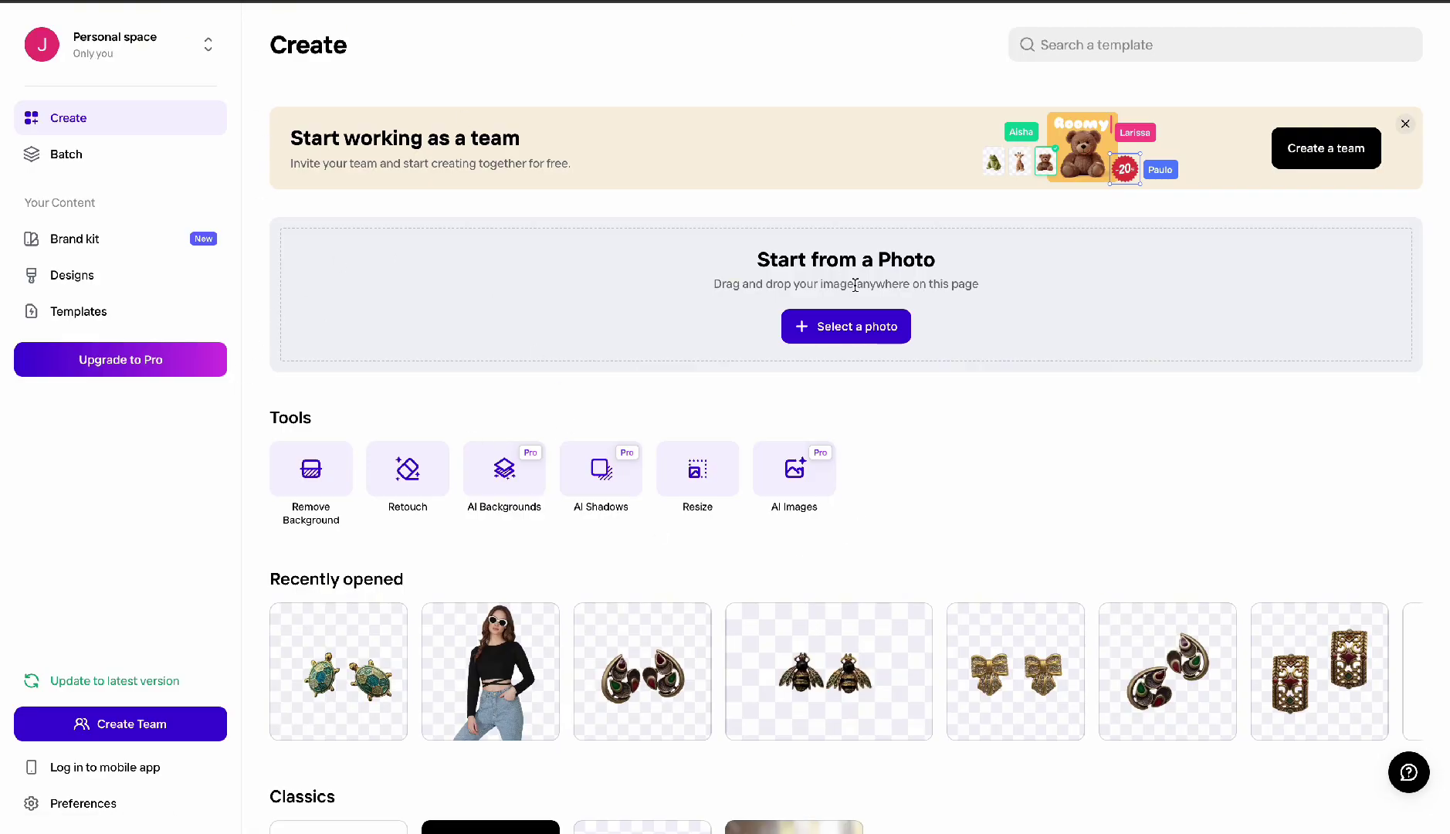
pyautogui.click(317, 480)
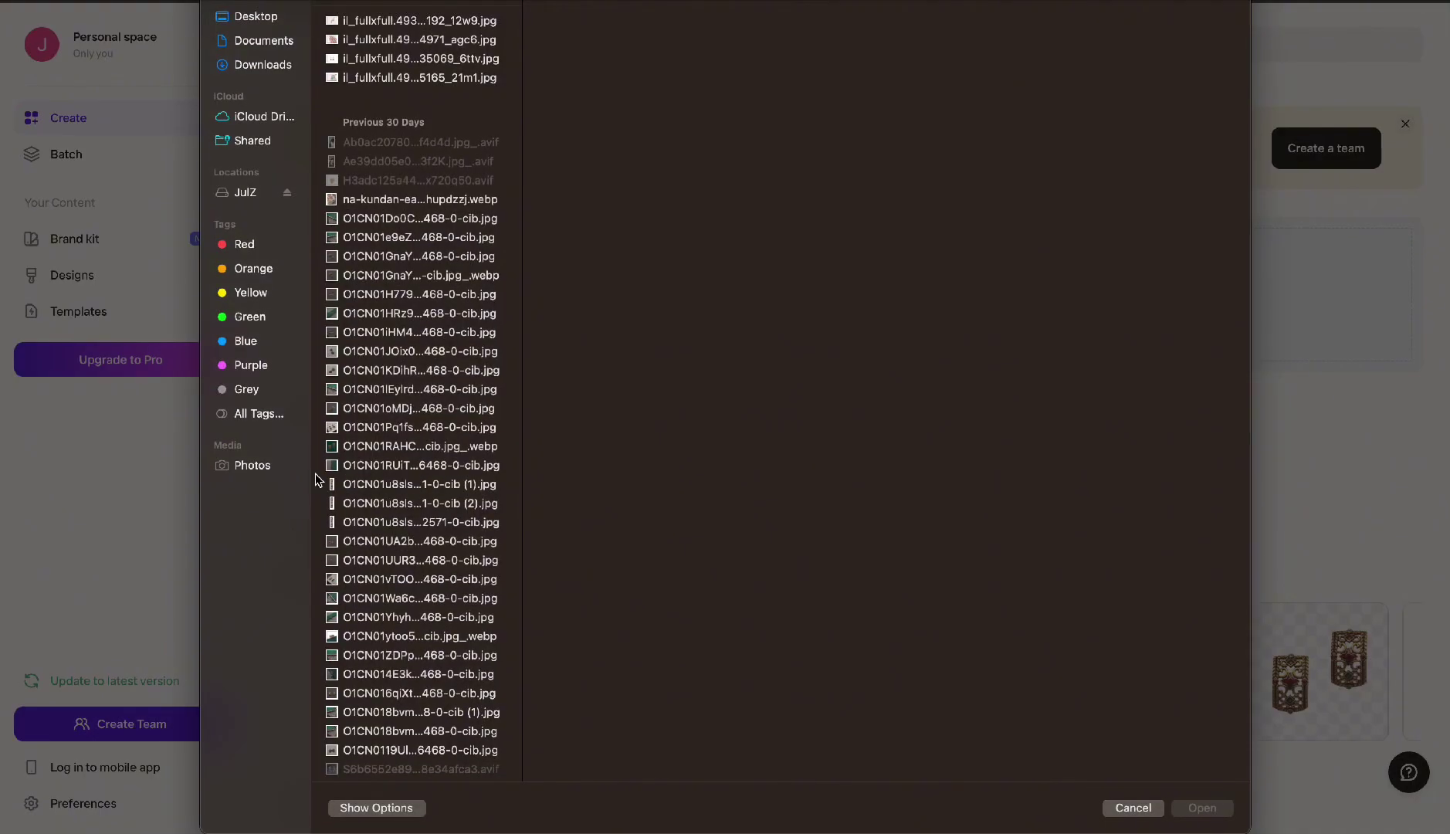
pyautogui.click(440, 24)
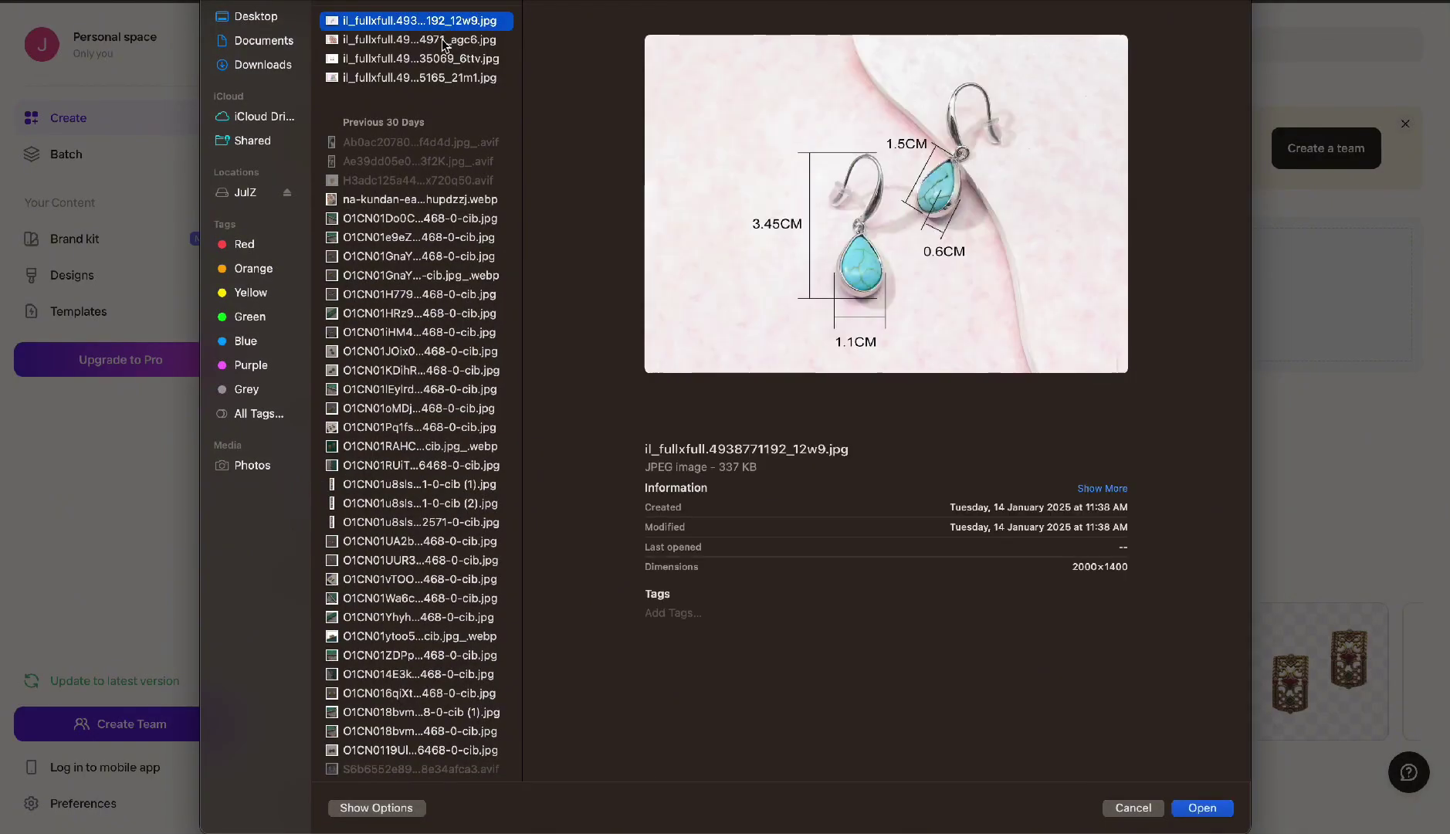
pyautogui.scroll(-10, 417, 386)
pyautogui.click(417, 459)
pyautogui.click(1203, 807)
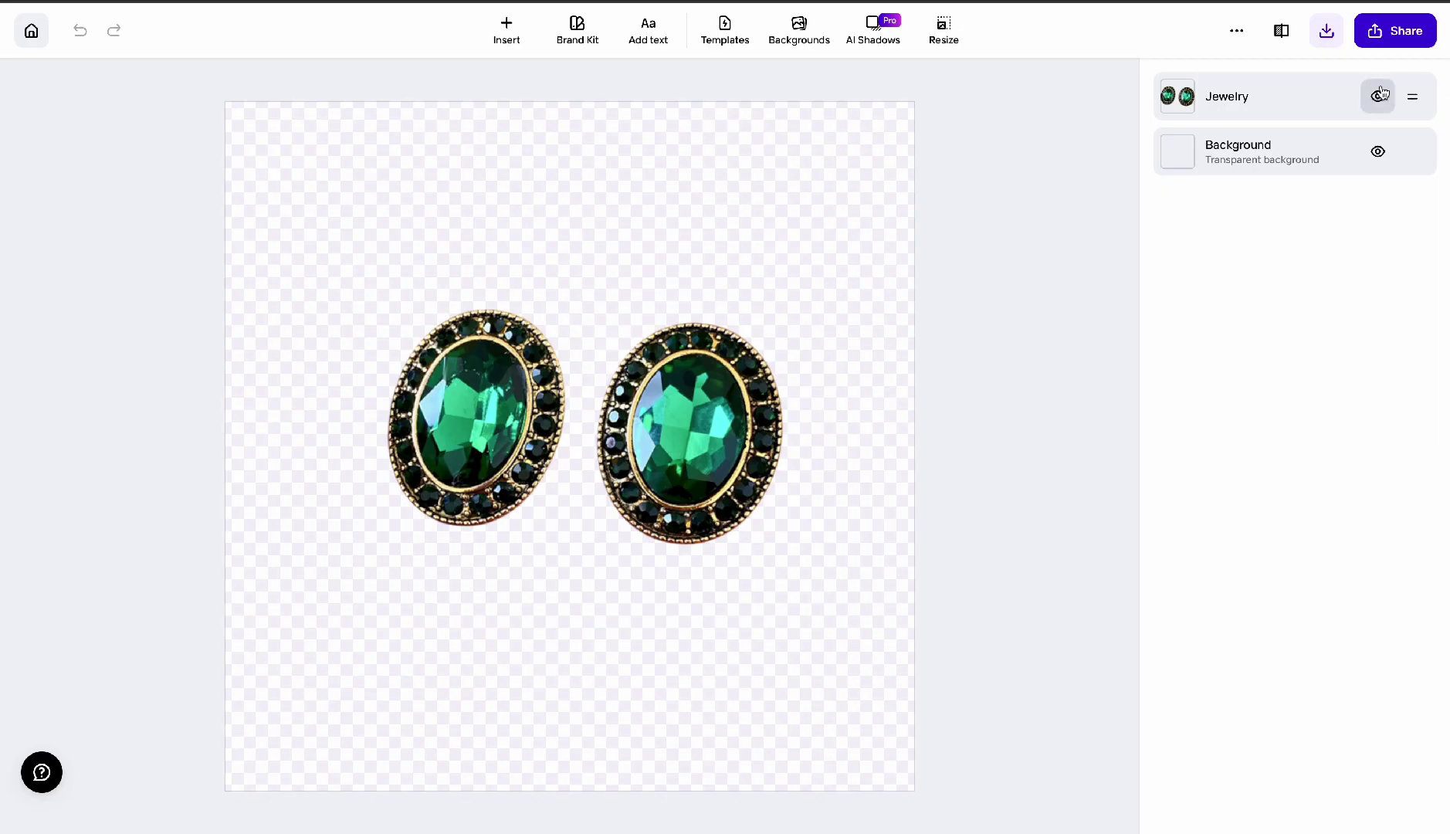
# Download the cutout as a Preview-quality PNG named 'photo room'
pyautogui.click(1327, 31)
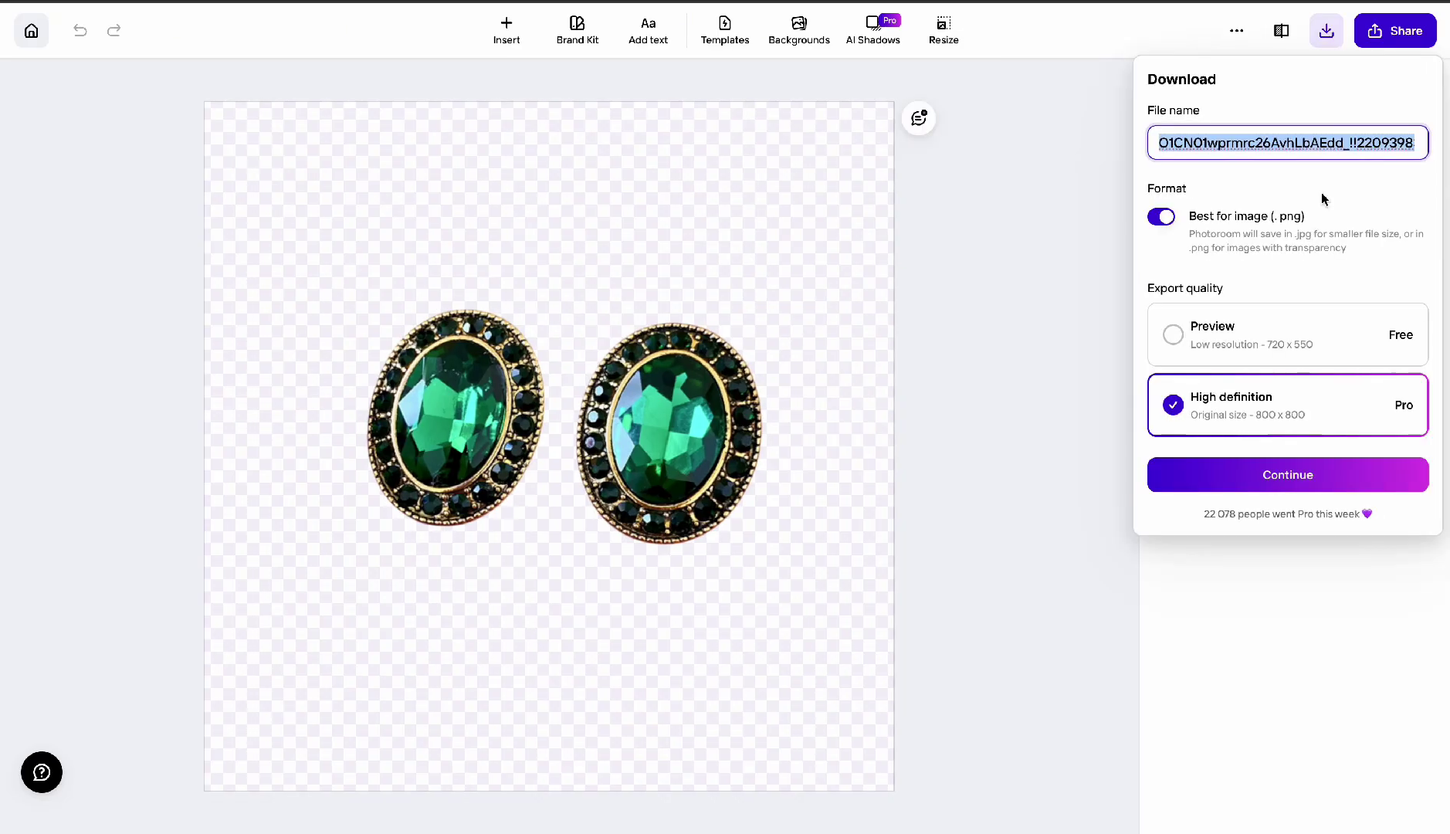
pyautogui.click(1259, 336)
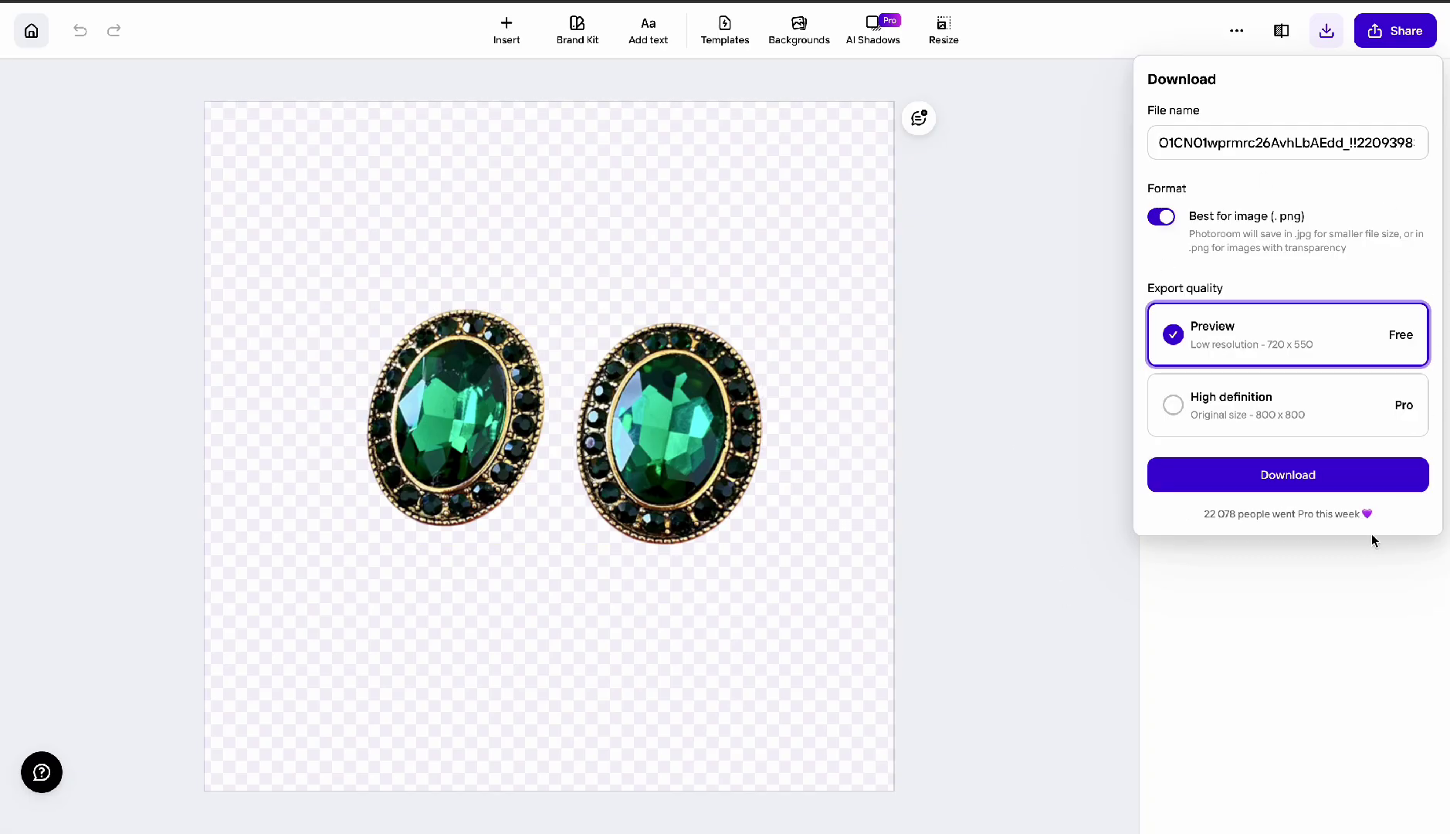
pyautogui.hotkey('ctrl', 'a')
pyautogui.write('photo room')
pyautogui.click(1321, 483)
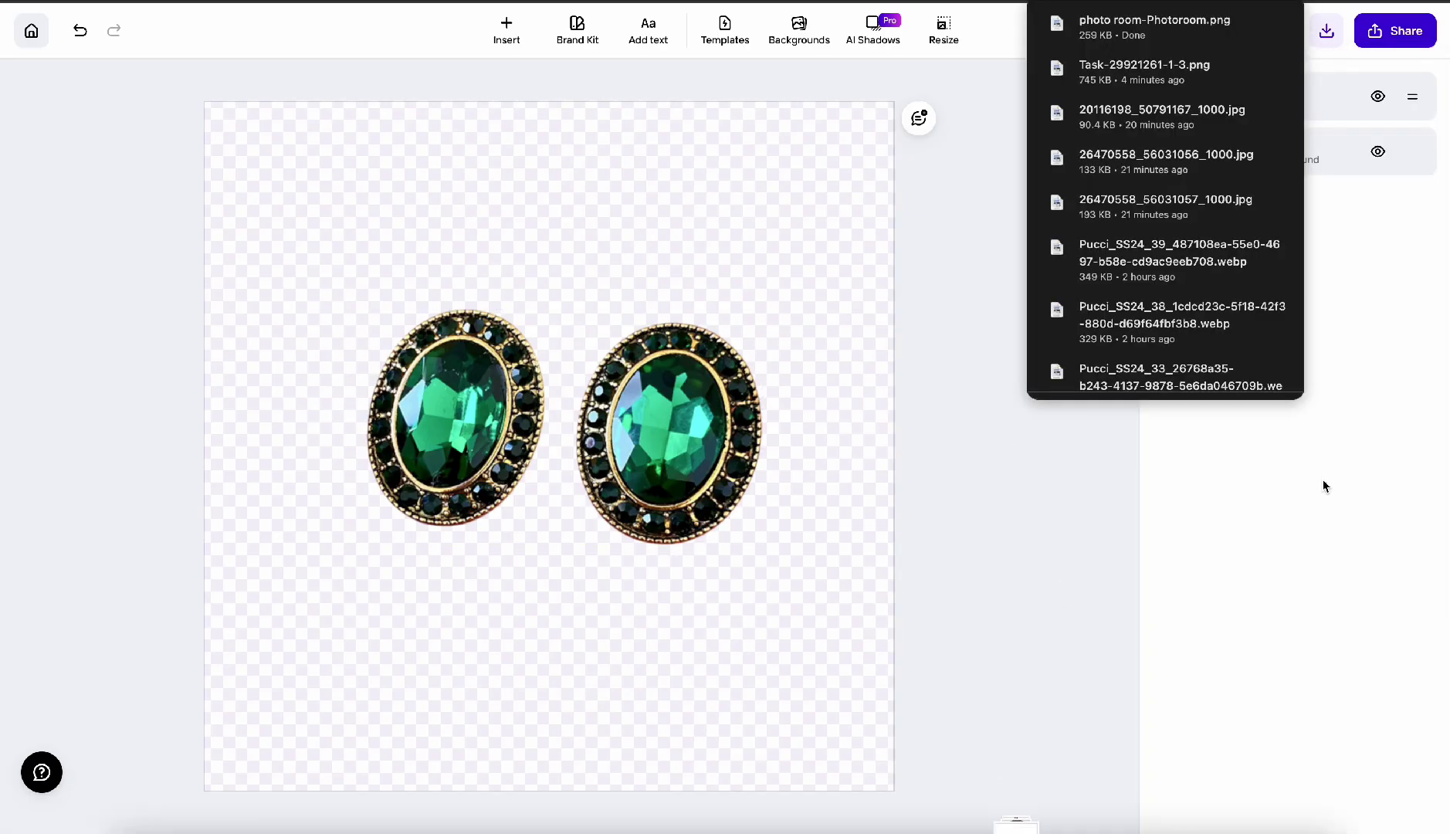
# Download the full-size transparent earrings cutout from the WeShop AI result
pyautogui.hotkey('ctrl', 'Tab')
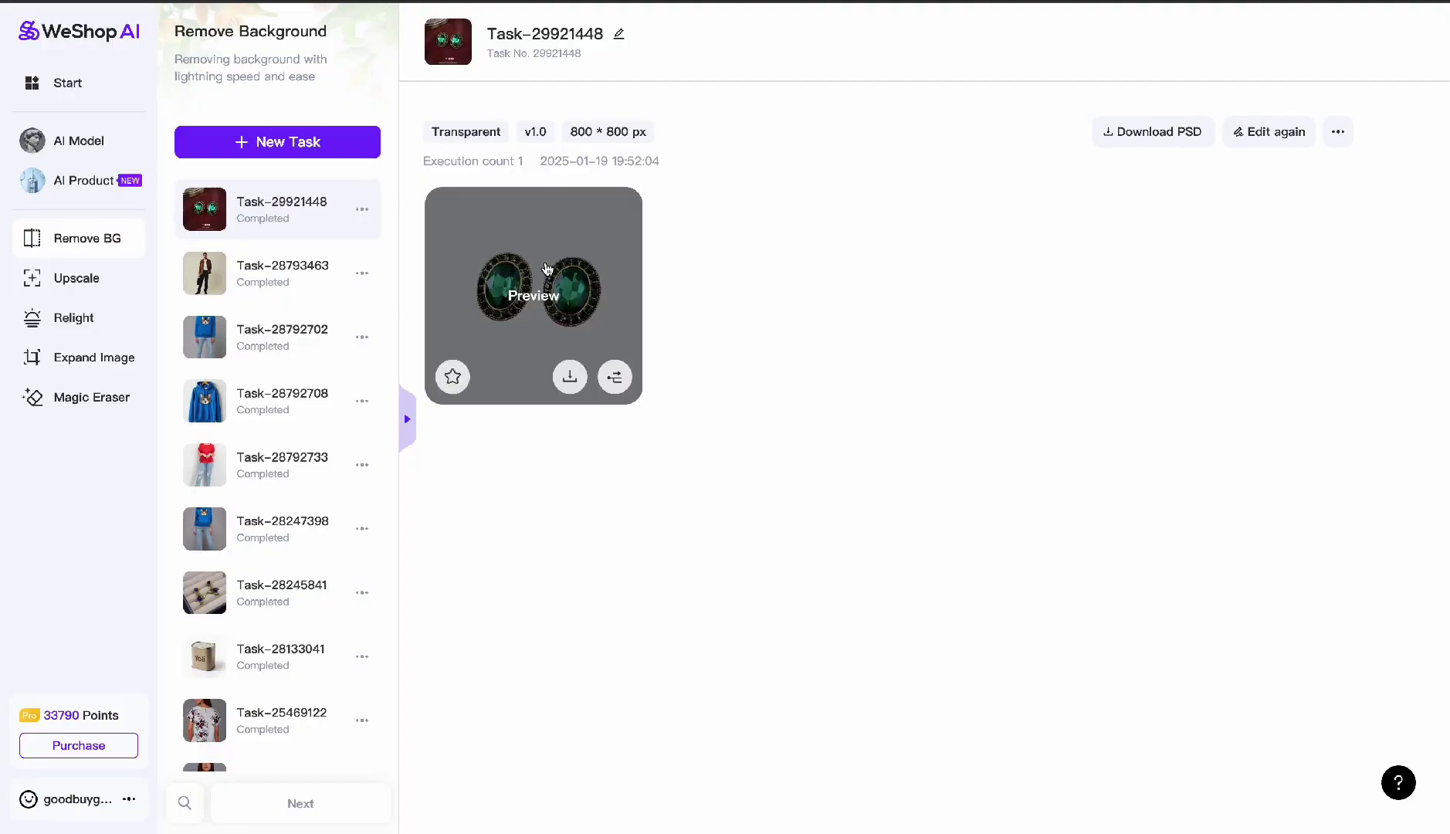
pyautogui.click(541, 270)
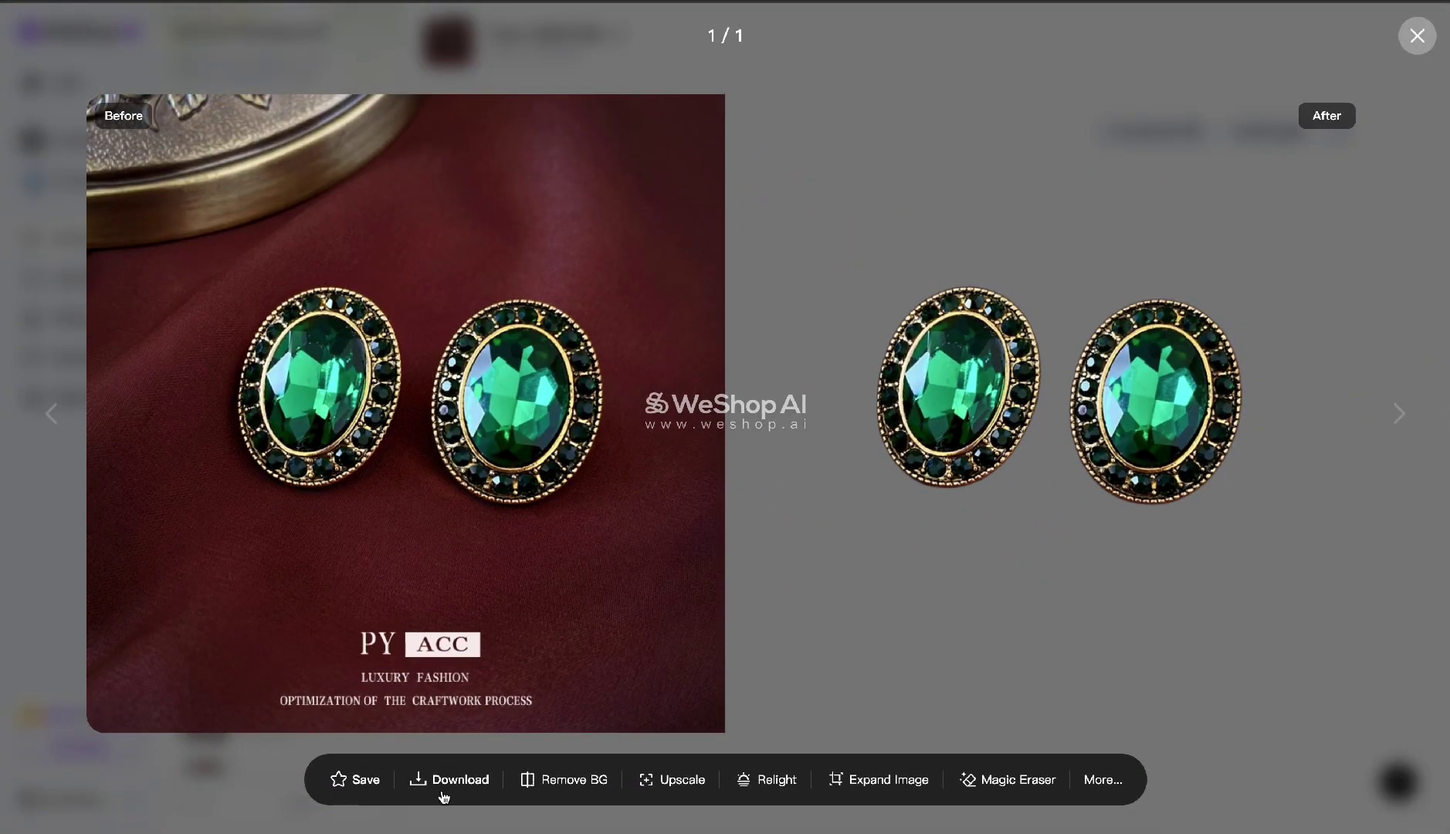
pyautogui.click(448, 787)
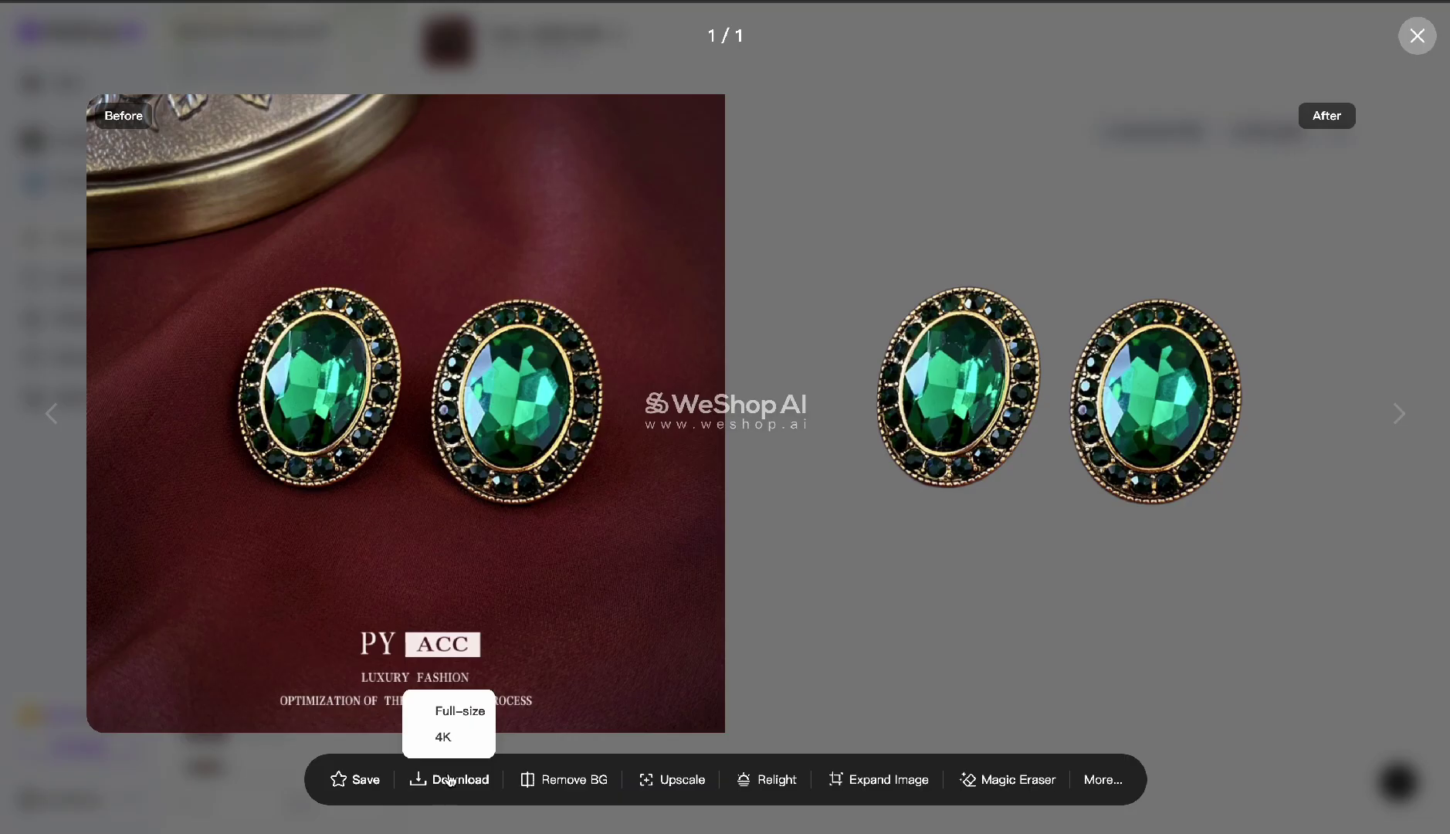
pyautogui.click(473, 712)
pyautogui.press('Escape')
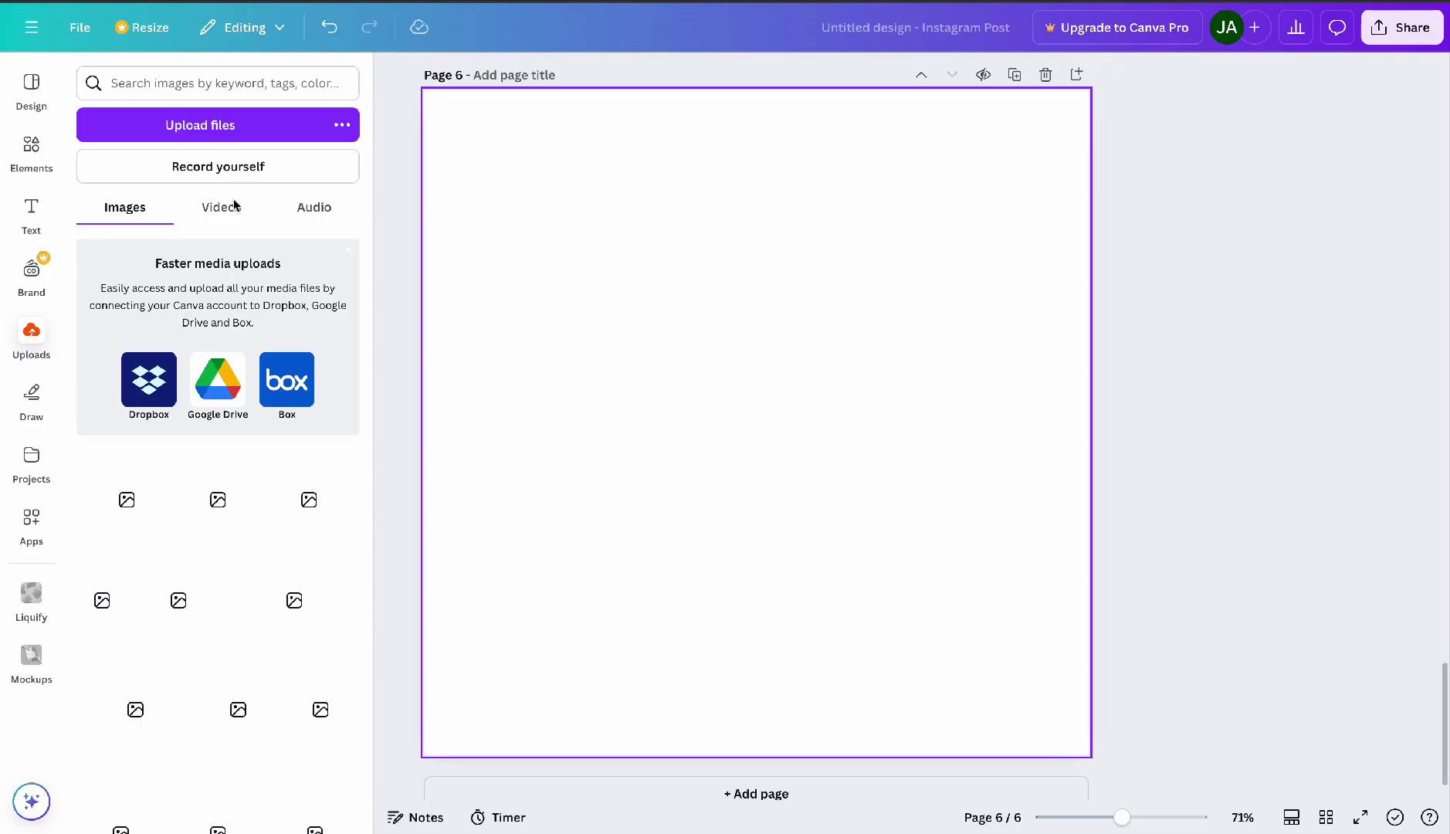
# Upload Task-29921448-1-1.png and Task-29921261-1-3.png from Downloads into Canva
pyautogui.click(238, 135)
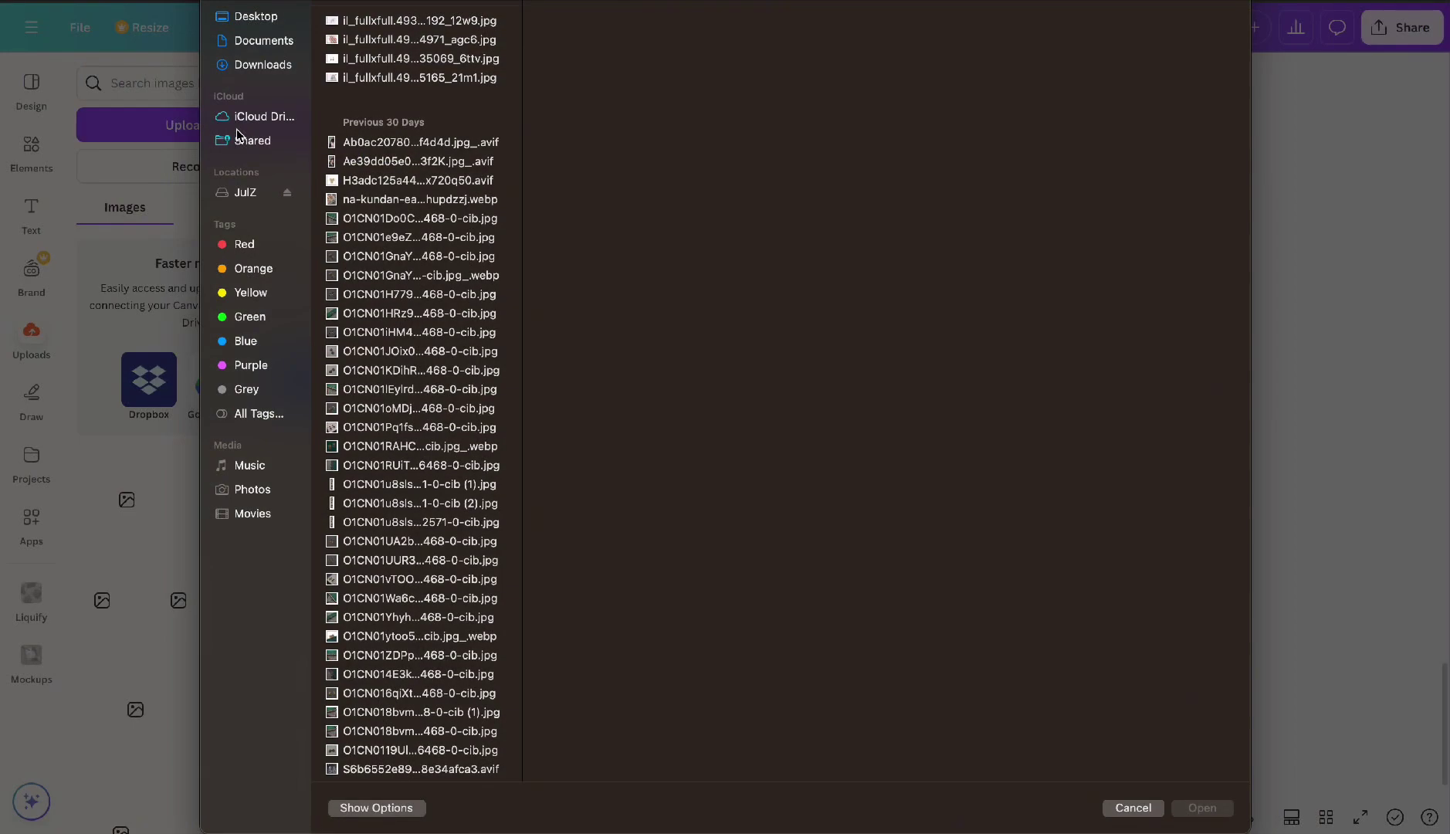
pyautogui.click(280, 66)
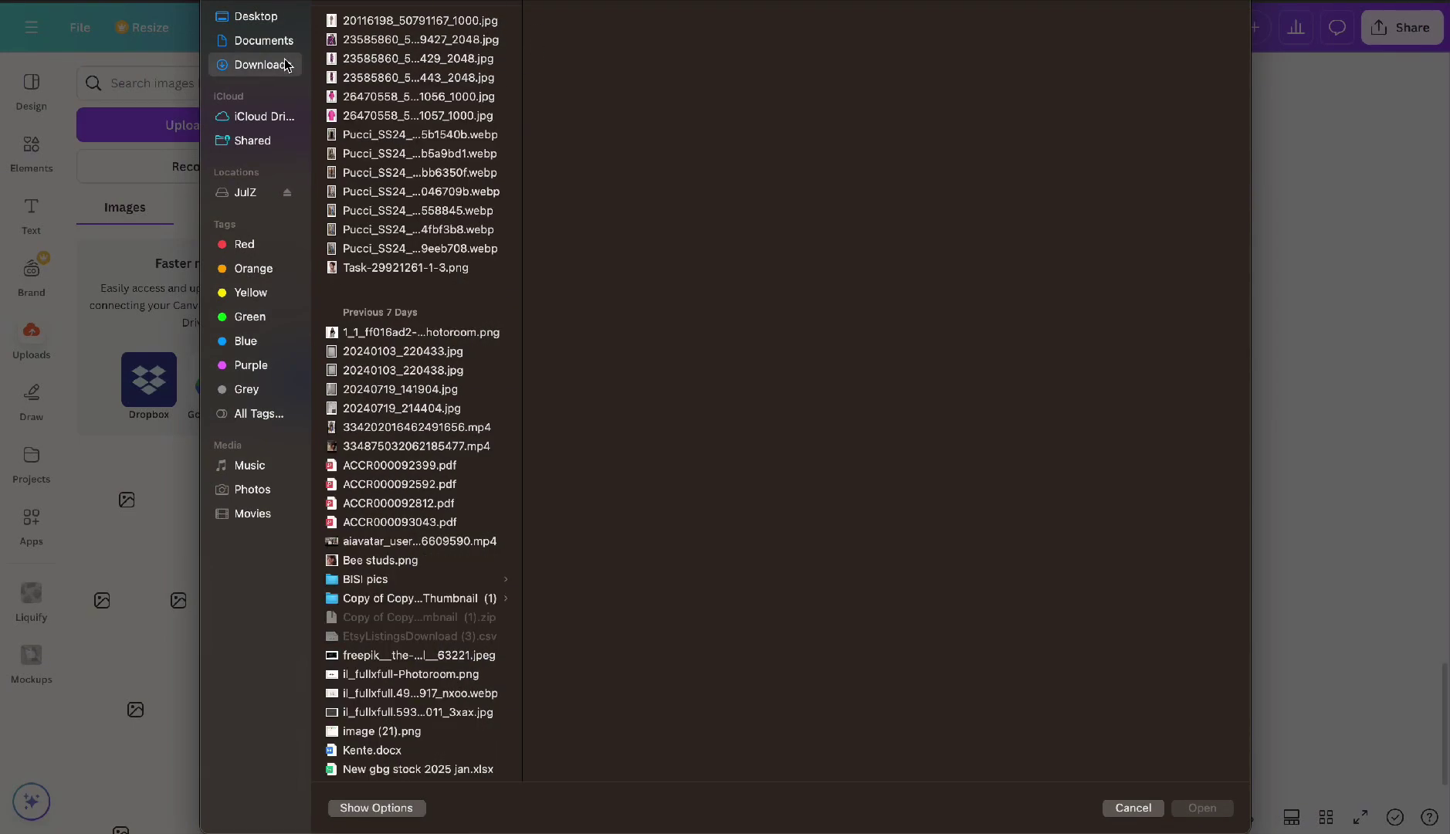
pyautogui.click(392, 315)
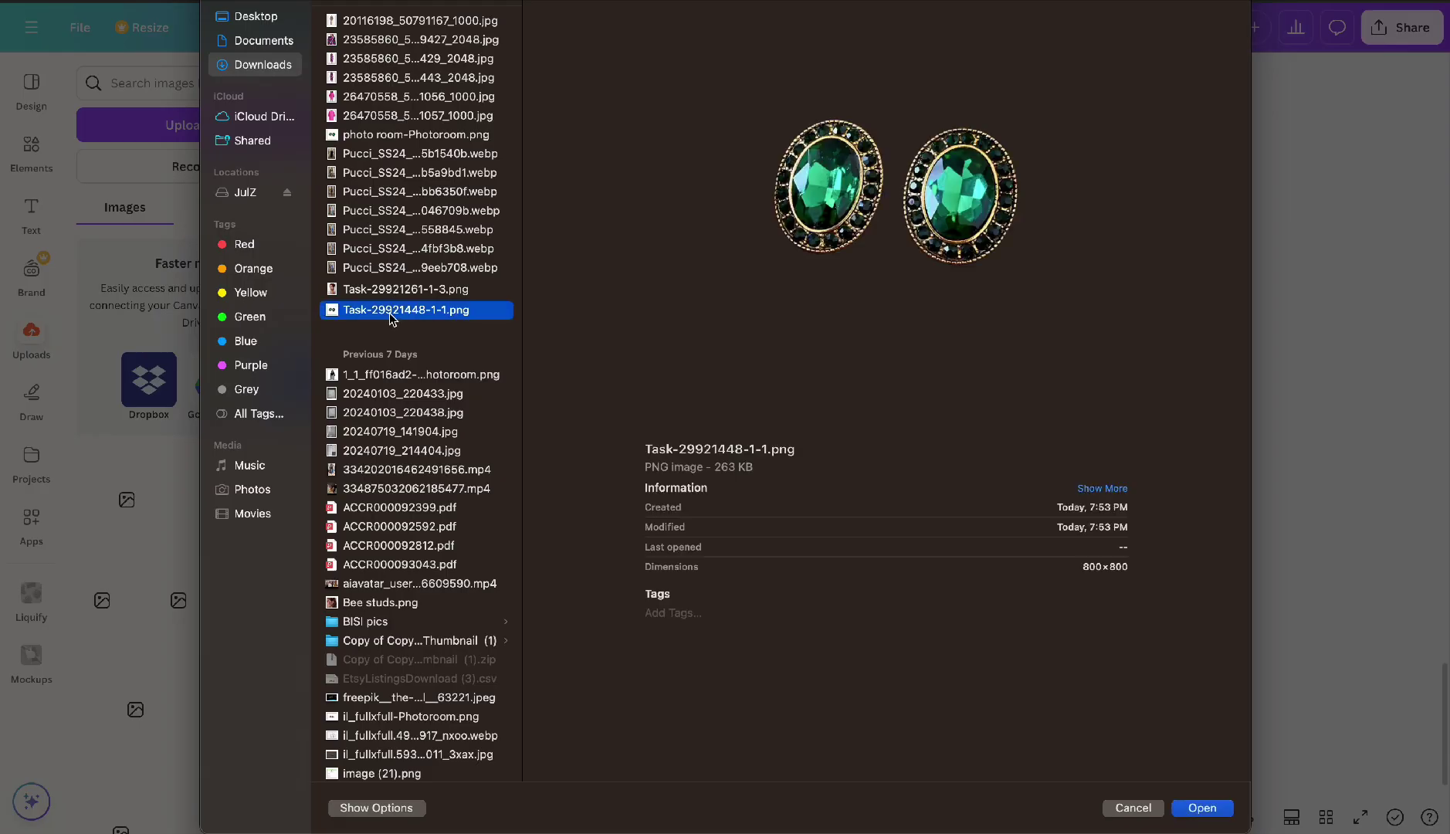
pyautogui.click(415, 295)
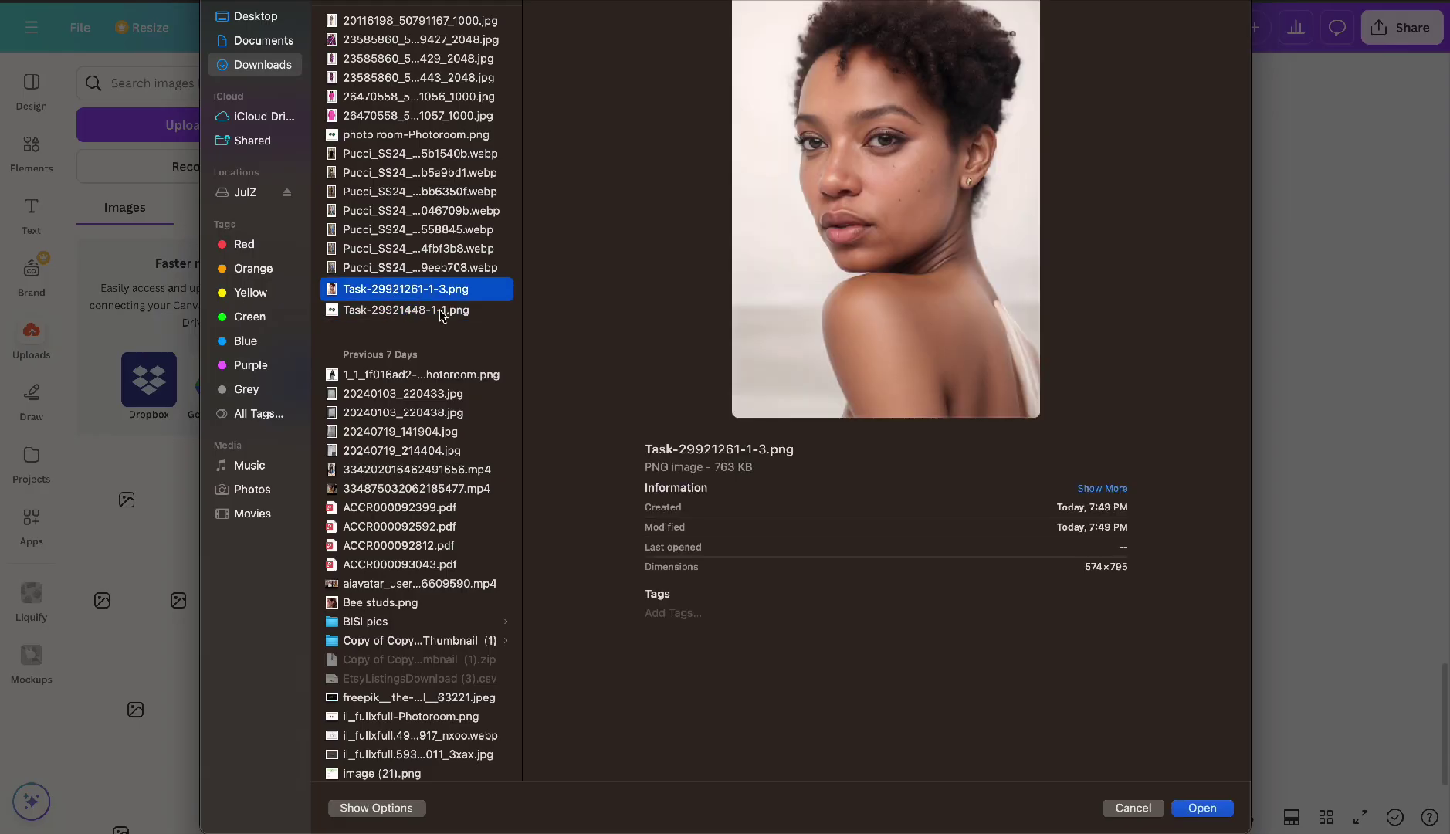
pyautogui.keyDown('shift'); pyautogui.click(442, 314); pyautogui.keyUp('shift')
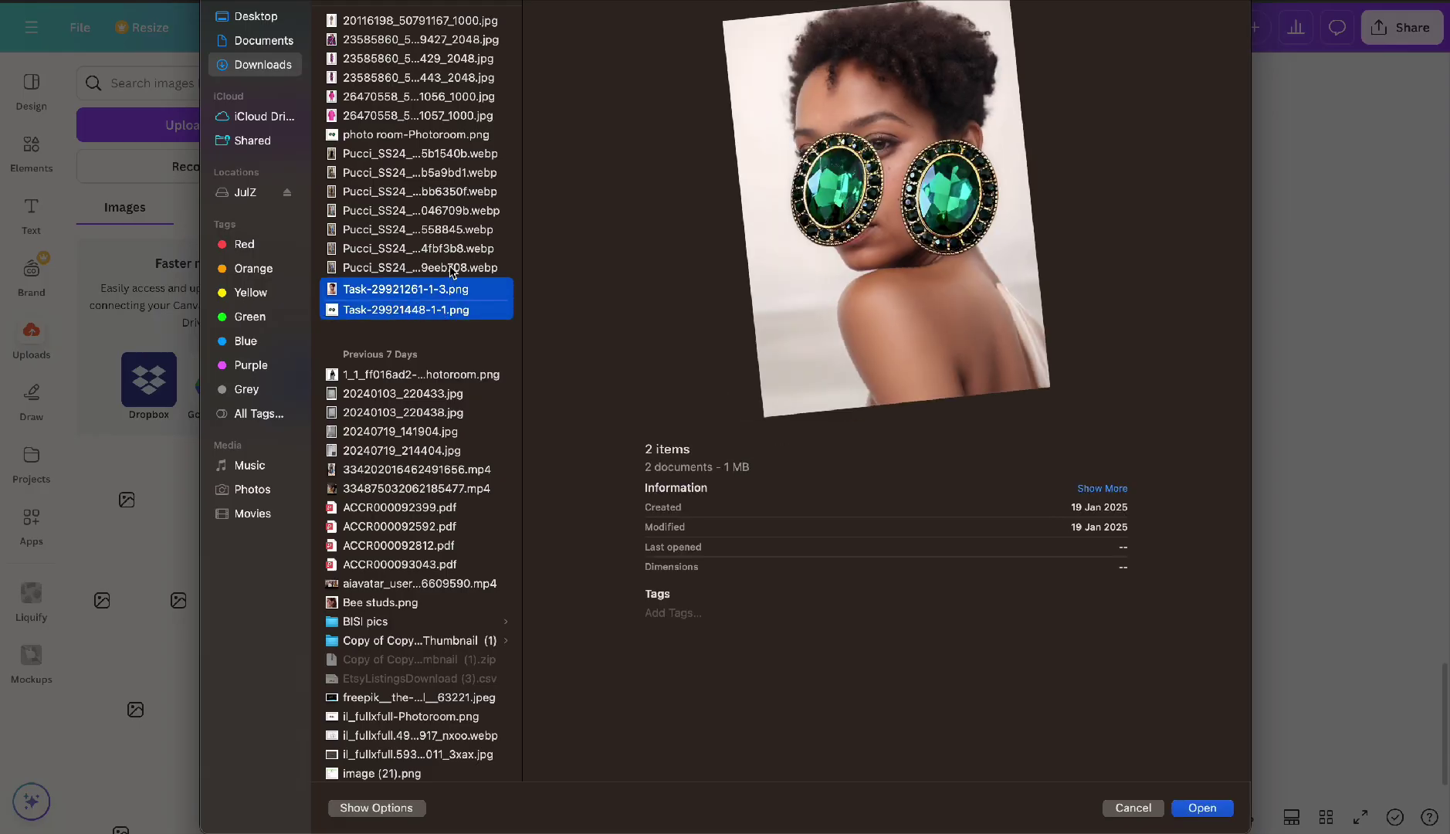
pyautogui.press('Return')
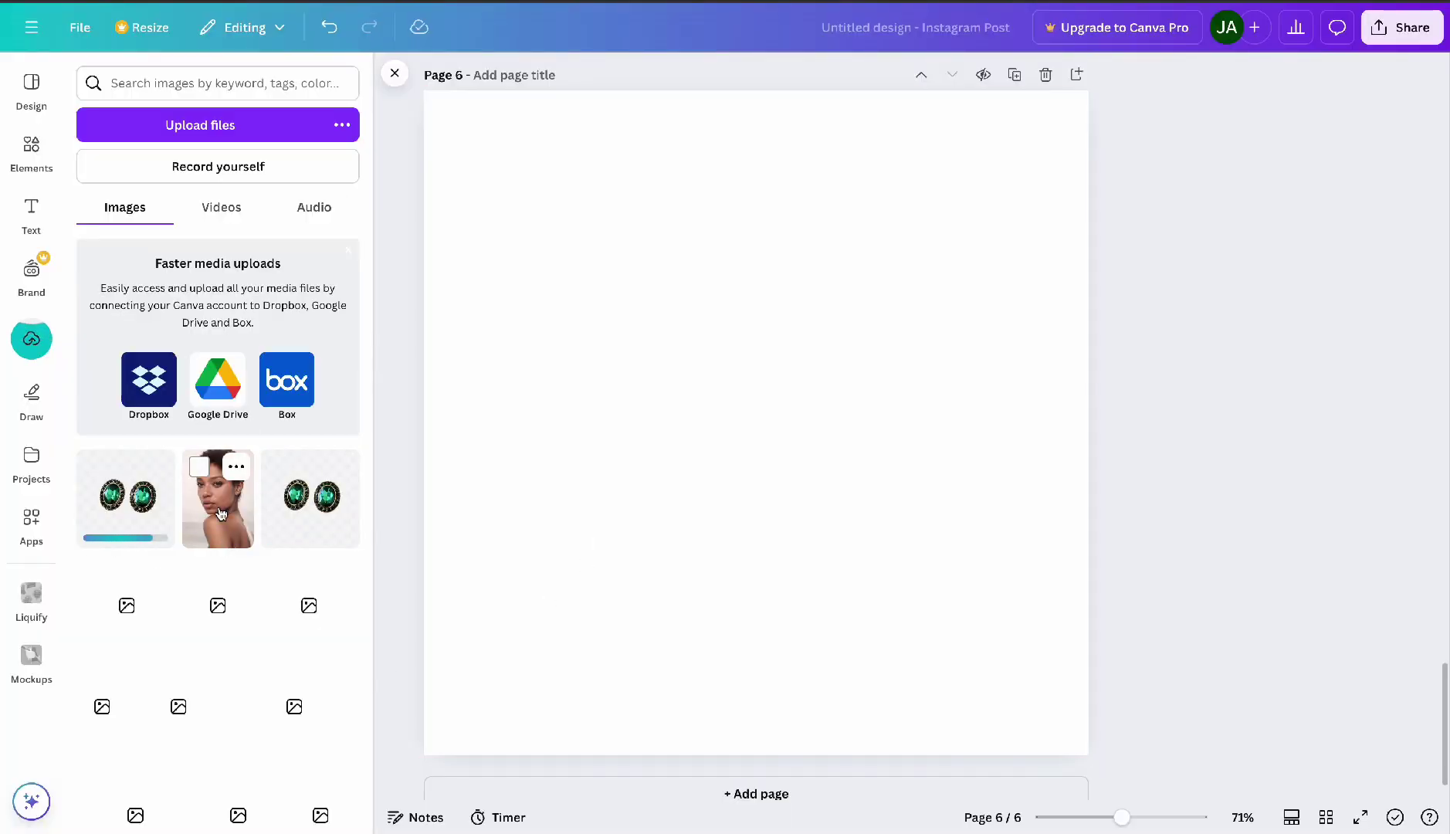
# Drop the model portrait onto blank page 6 and crop it 1:1 to fill the page, showing more hair
pyautogui.moveTo(221, 513); pyautogui.dragTo(471, 398)
pyautogui.doubleClick(885, 320)
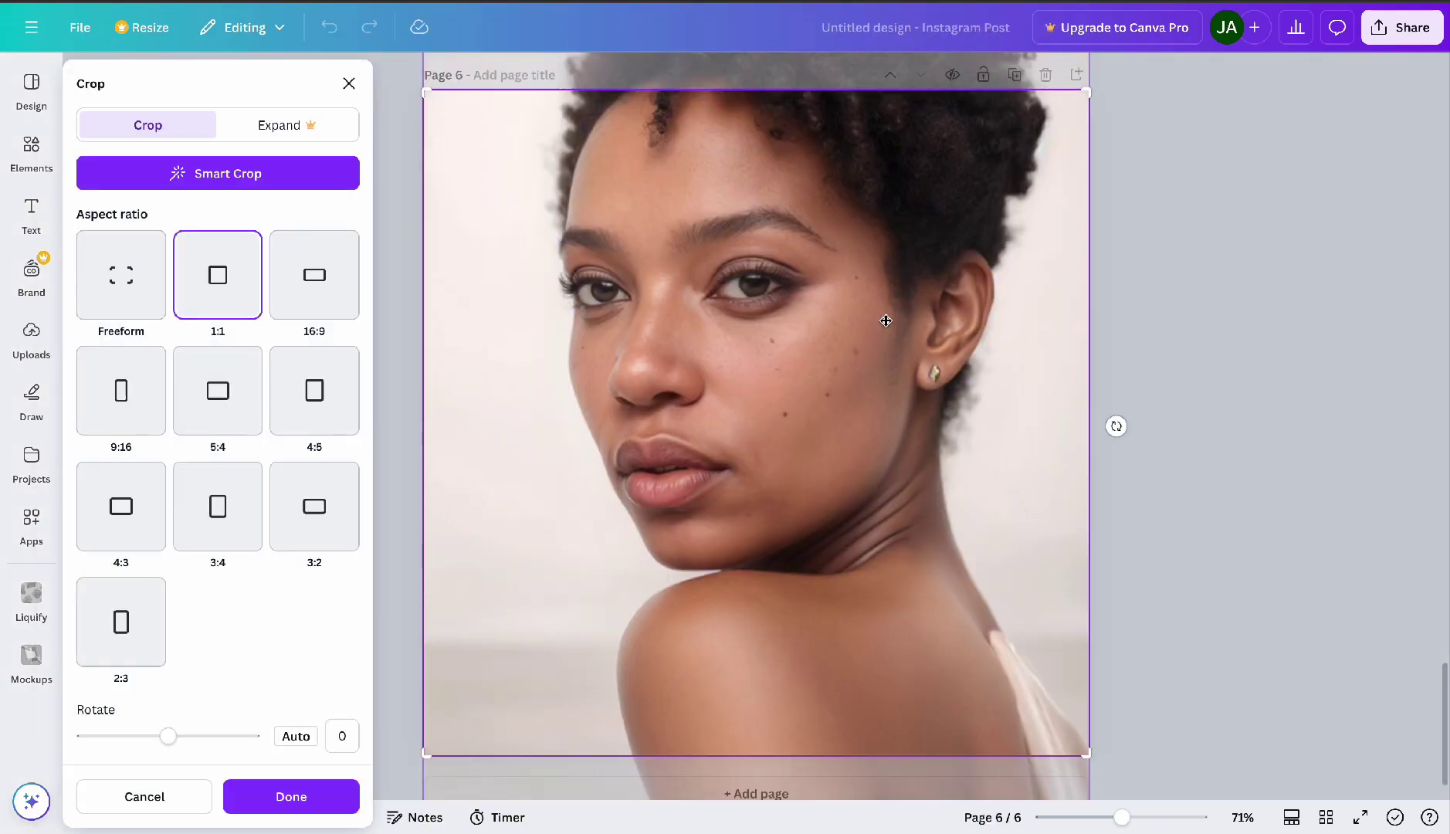
pyautogui.moveTo(886, 321); pyautogui.dragTo(871, 427)
pyautogui.click(1211, 406)
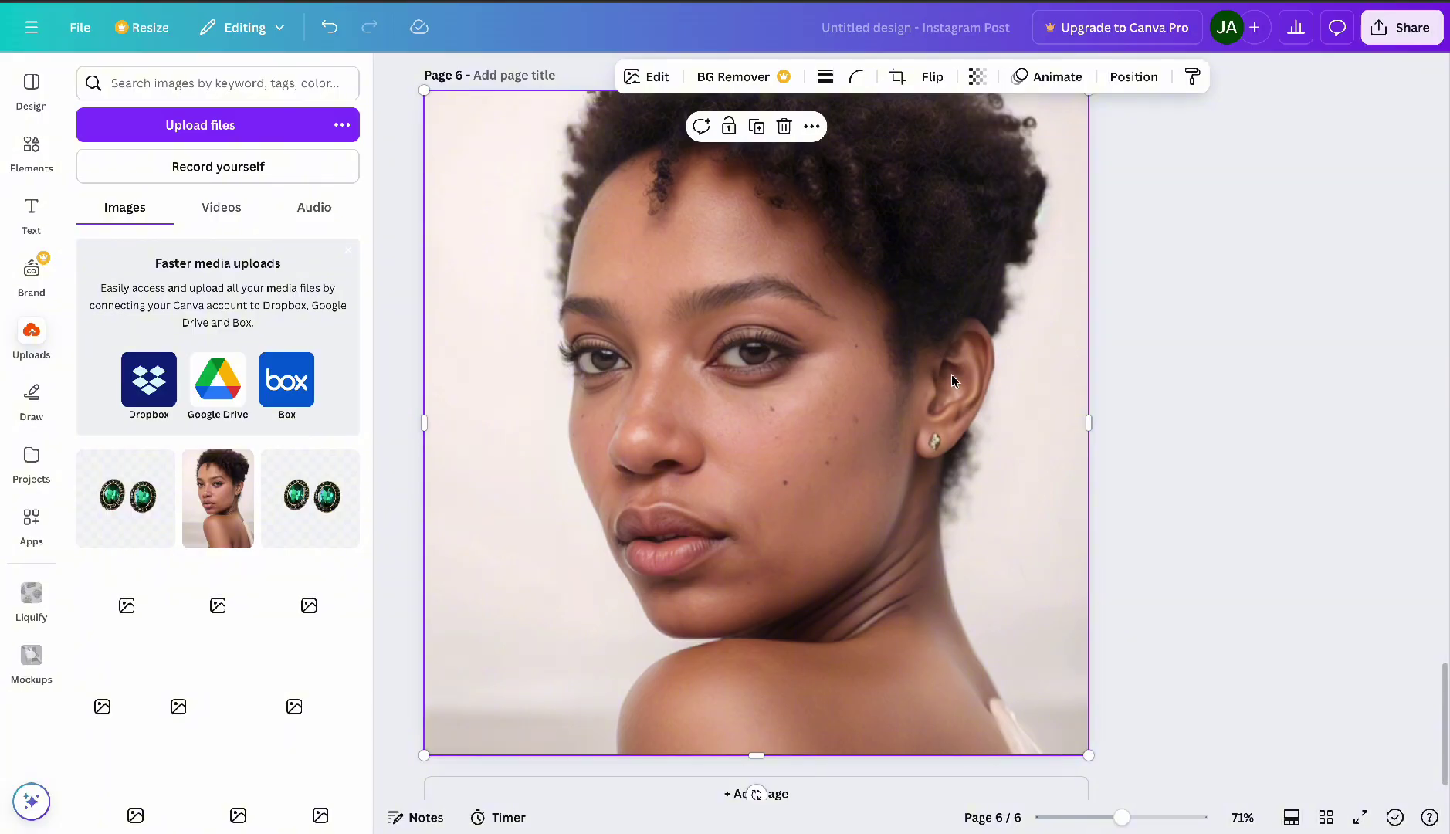
pyautogui.click(1324, 362)
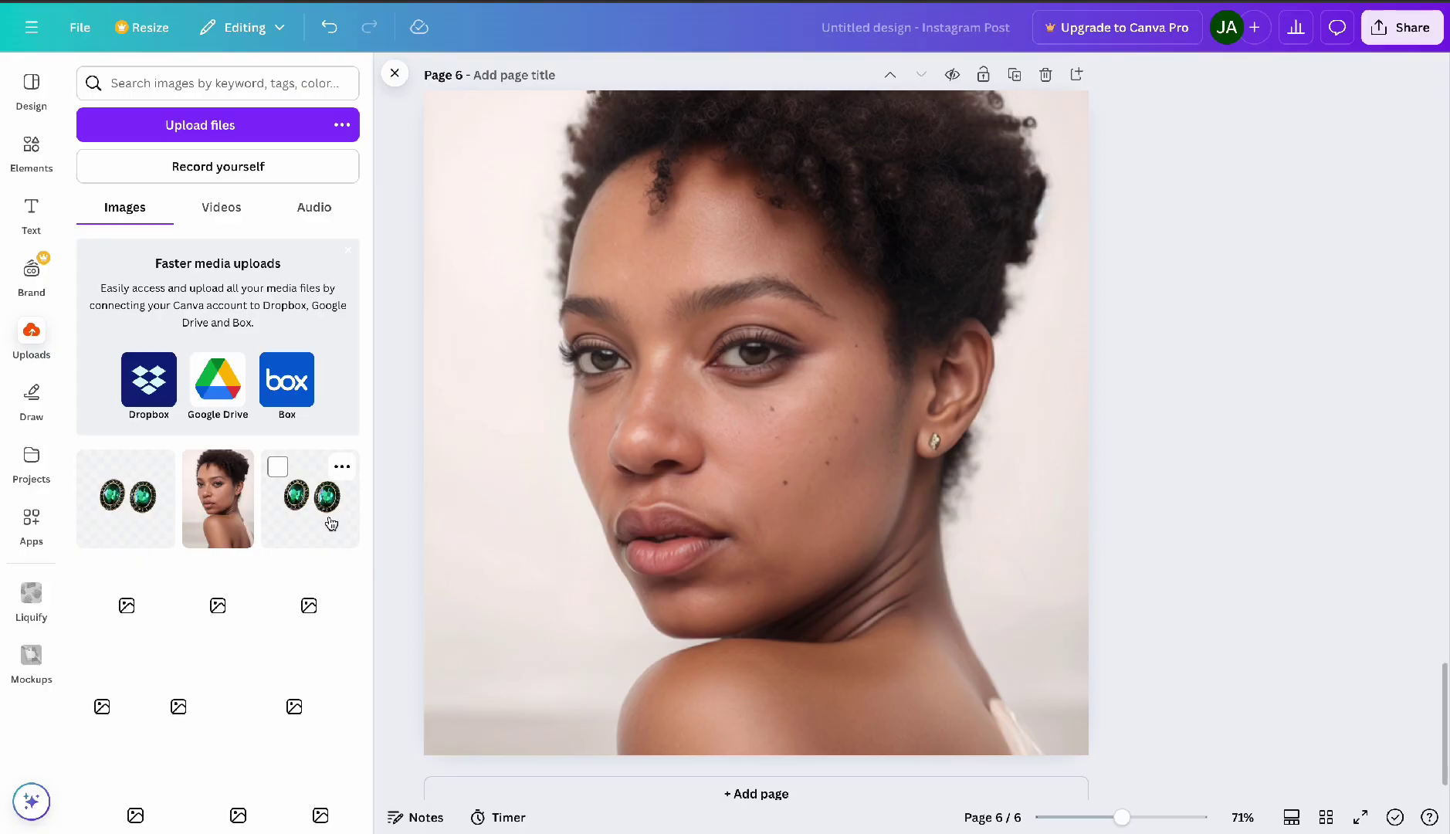
# Add the green earrings image and crop it down to a single earring
pyautogui.click(126, 513)
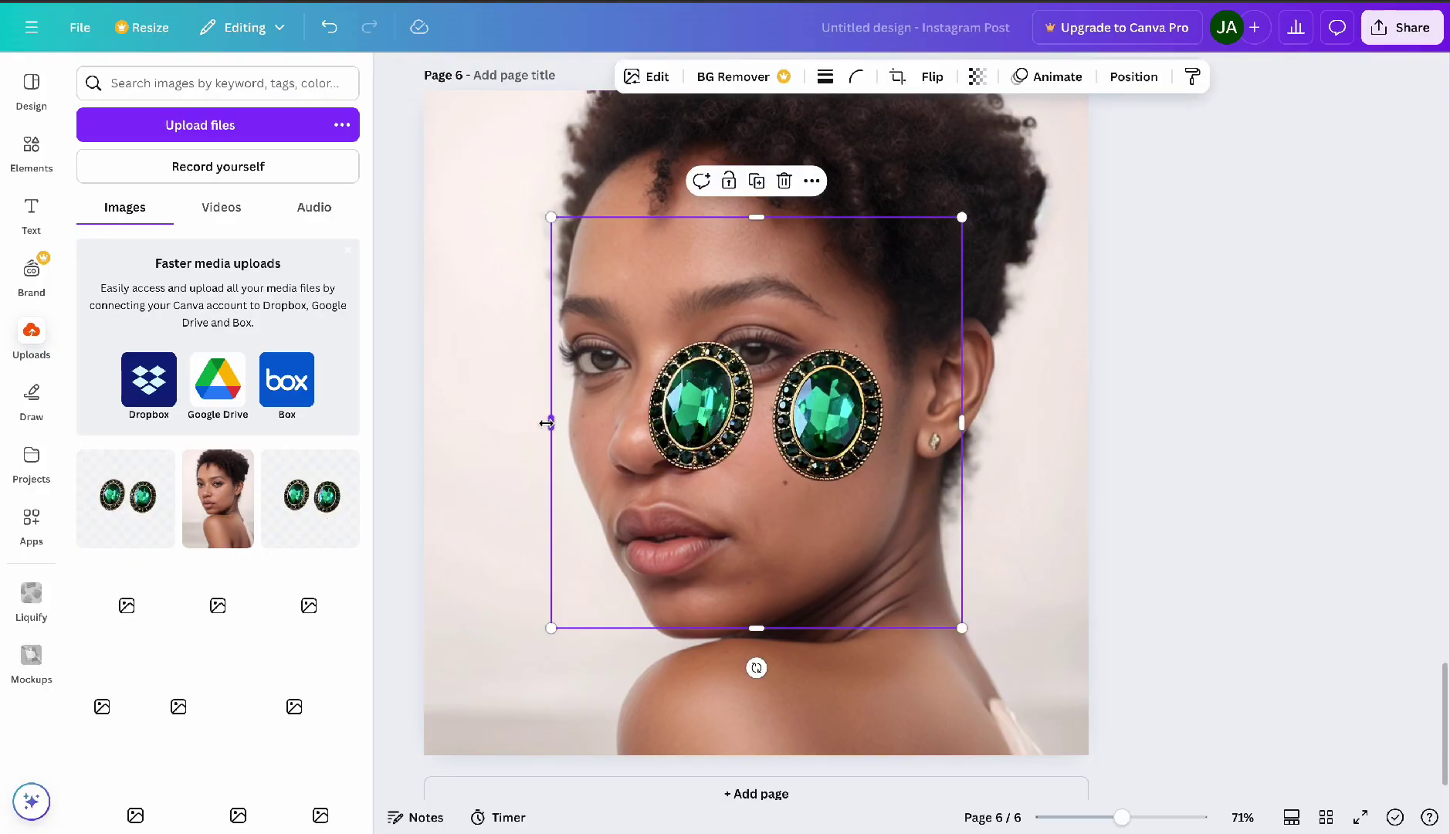
pyautogui.moveTo(547, 423); pyautogui.dragTo(759, 470)
pyautogui.moveTo(964, 421); pyautogui.dragTo(890, 427)
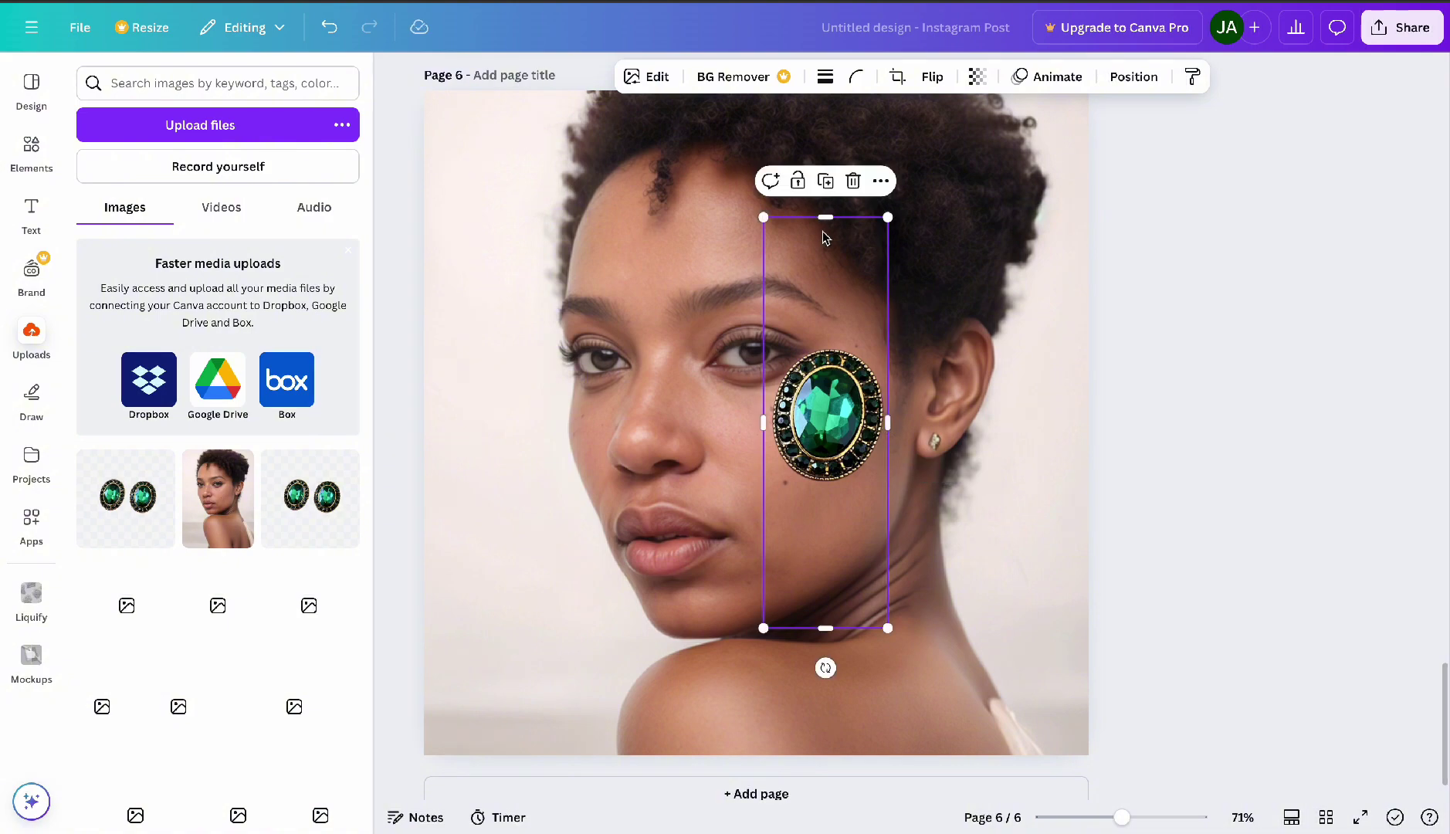
pyautogui.moveTo(826, 217); pyautogui.dragTo(851, 365)
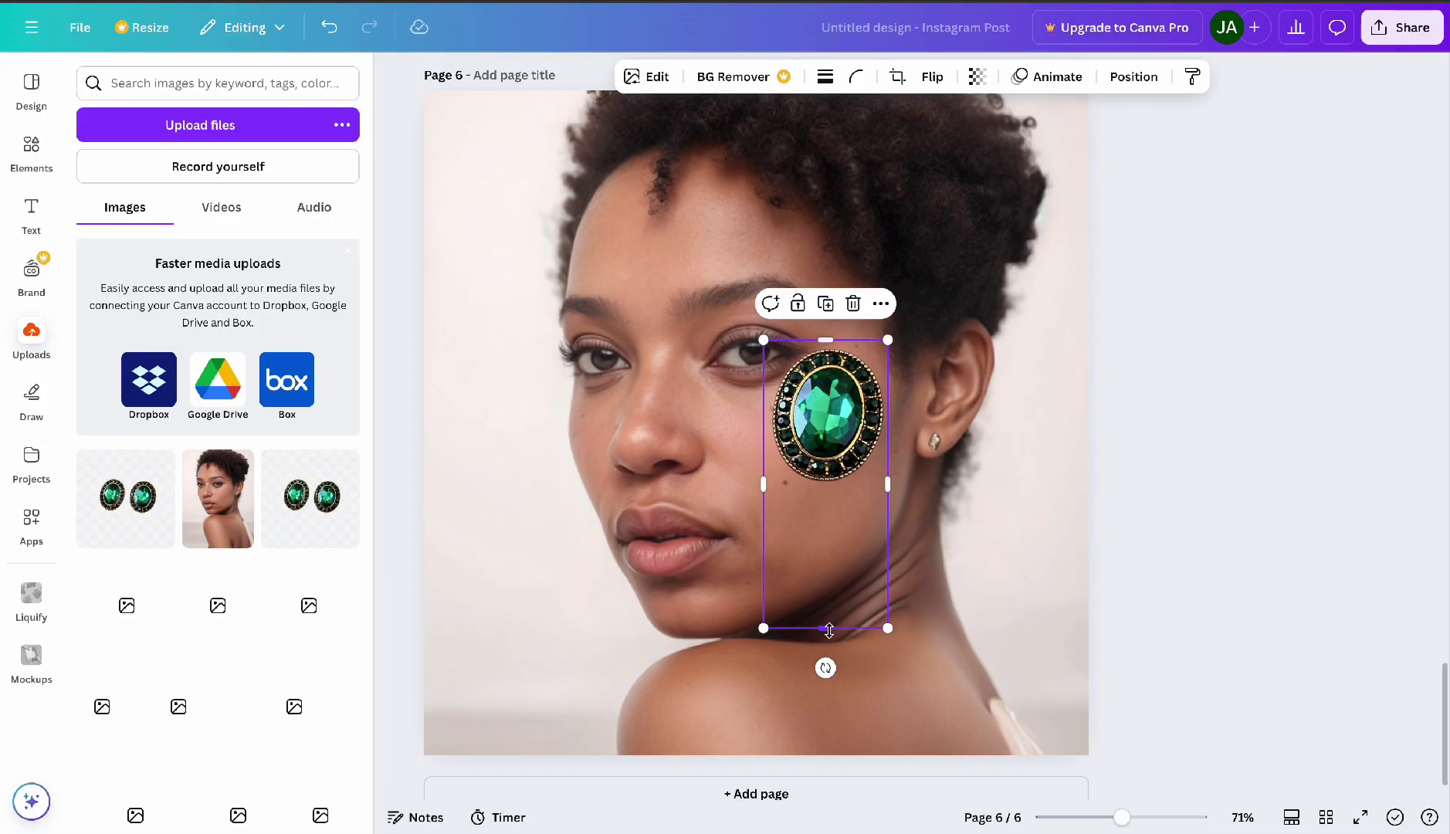
pyautogui.moveTo(826, 628); pyautogui.dragTo(831, 487)
# Tilt the earring slightly and place it on the model's earlobe
pyautogui.moveTo(822, 381); pyautogui.dragTo(939, 457)
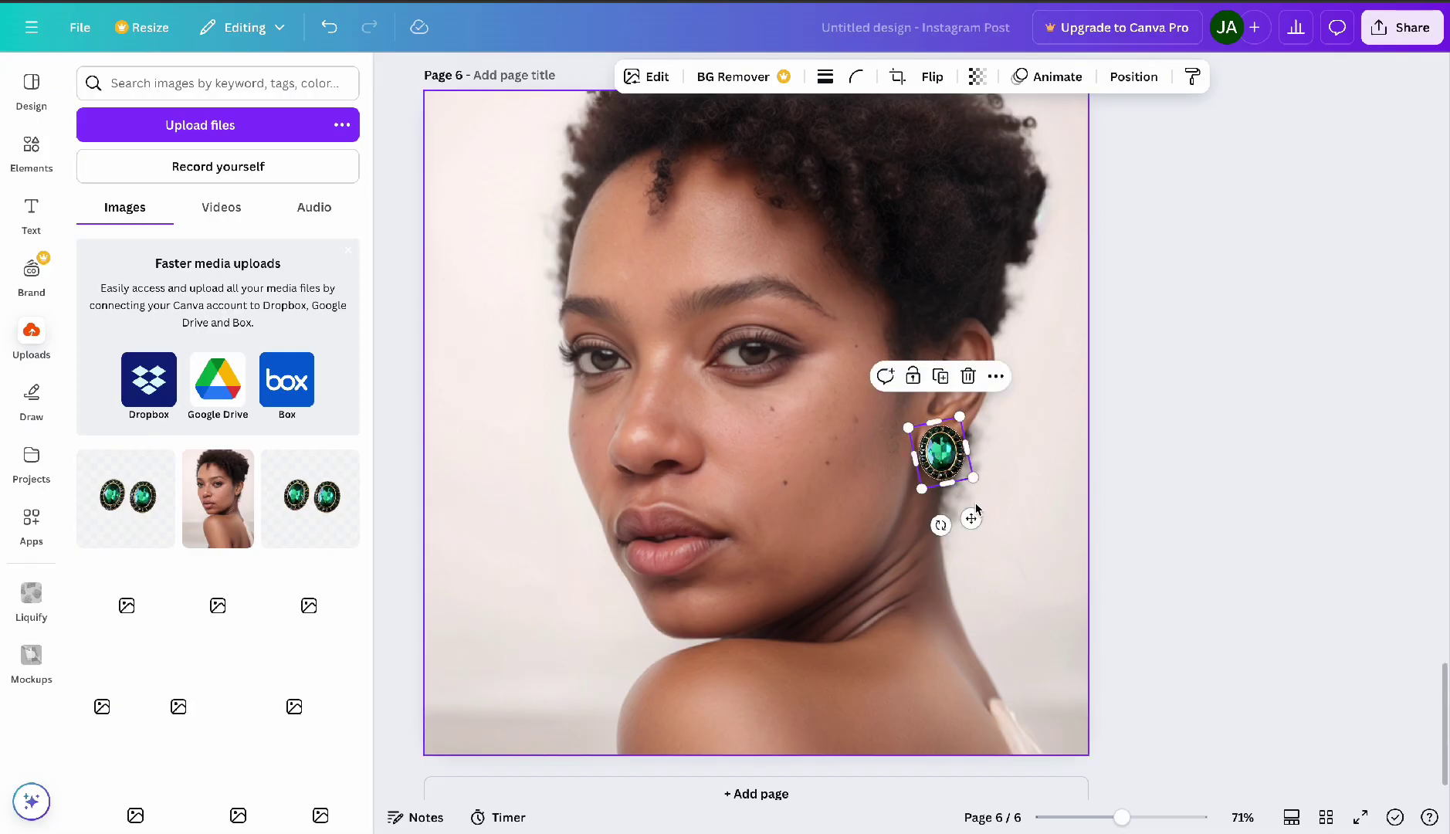
pyautogui.moveTo(942, 525); pyautogui.dragTo(935, 529)
pyautogui.scroll(5, 1169, 478)
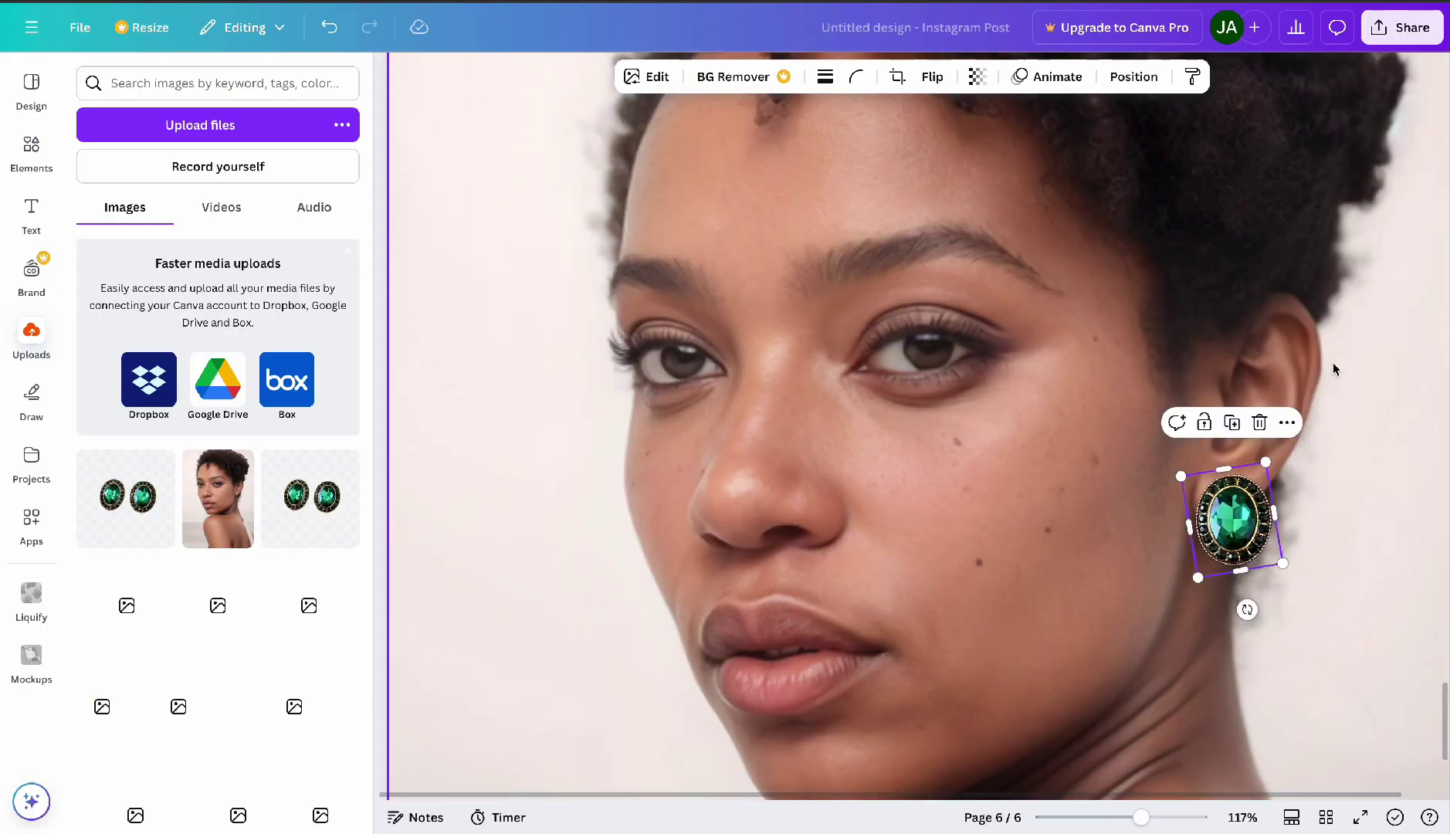
pyautogui.hscroll(1, 1313, 367)
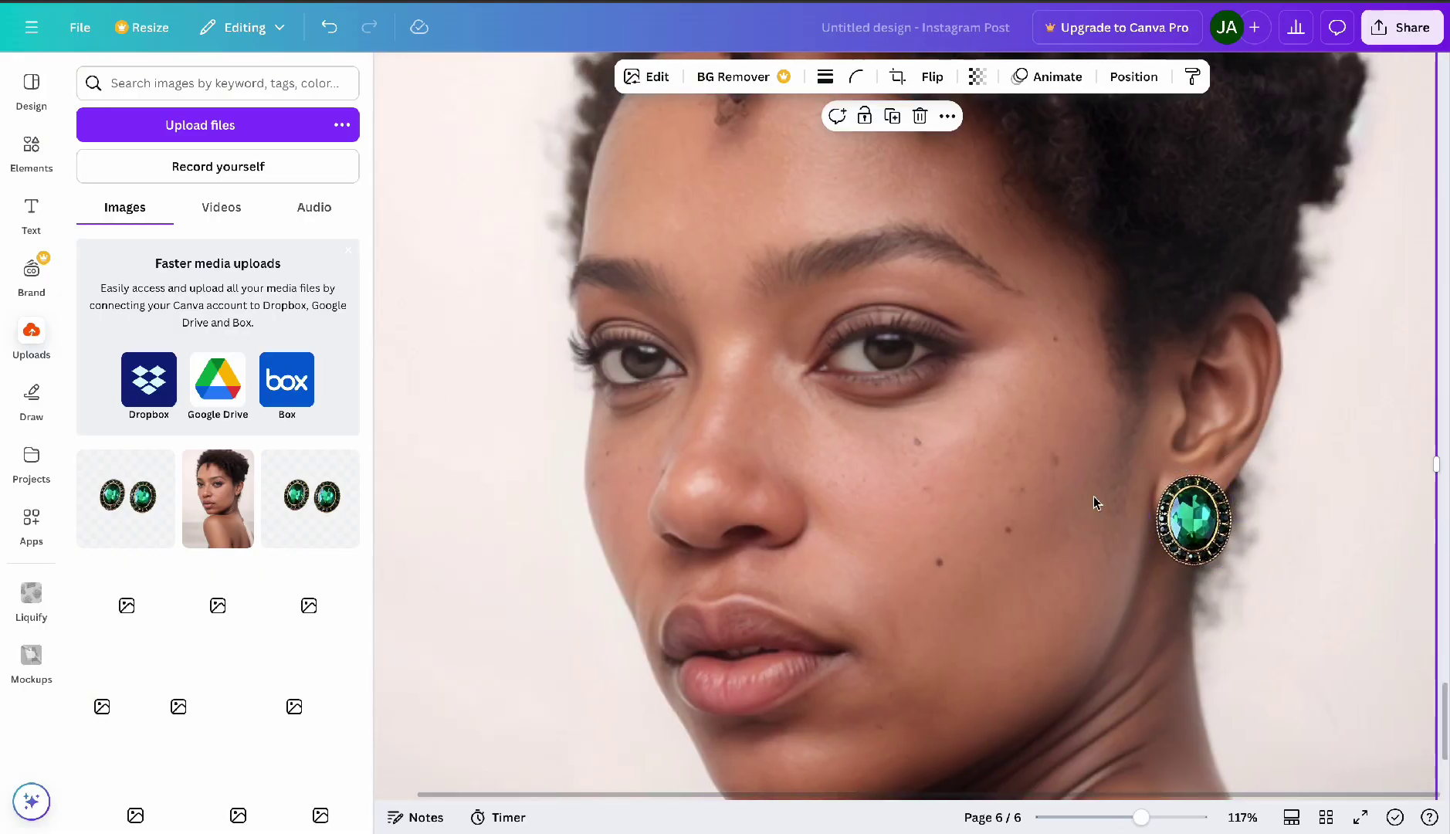
pyautogui.moveTo(1191, 530); pyautogui.dragTo(1191, 529)
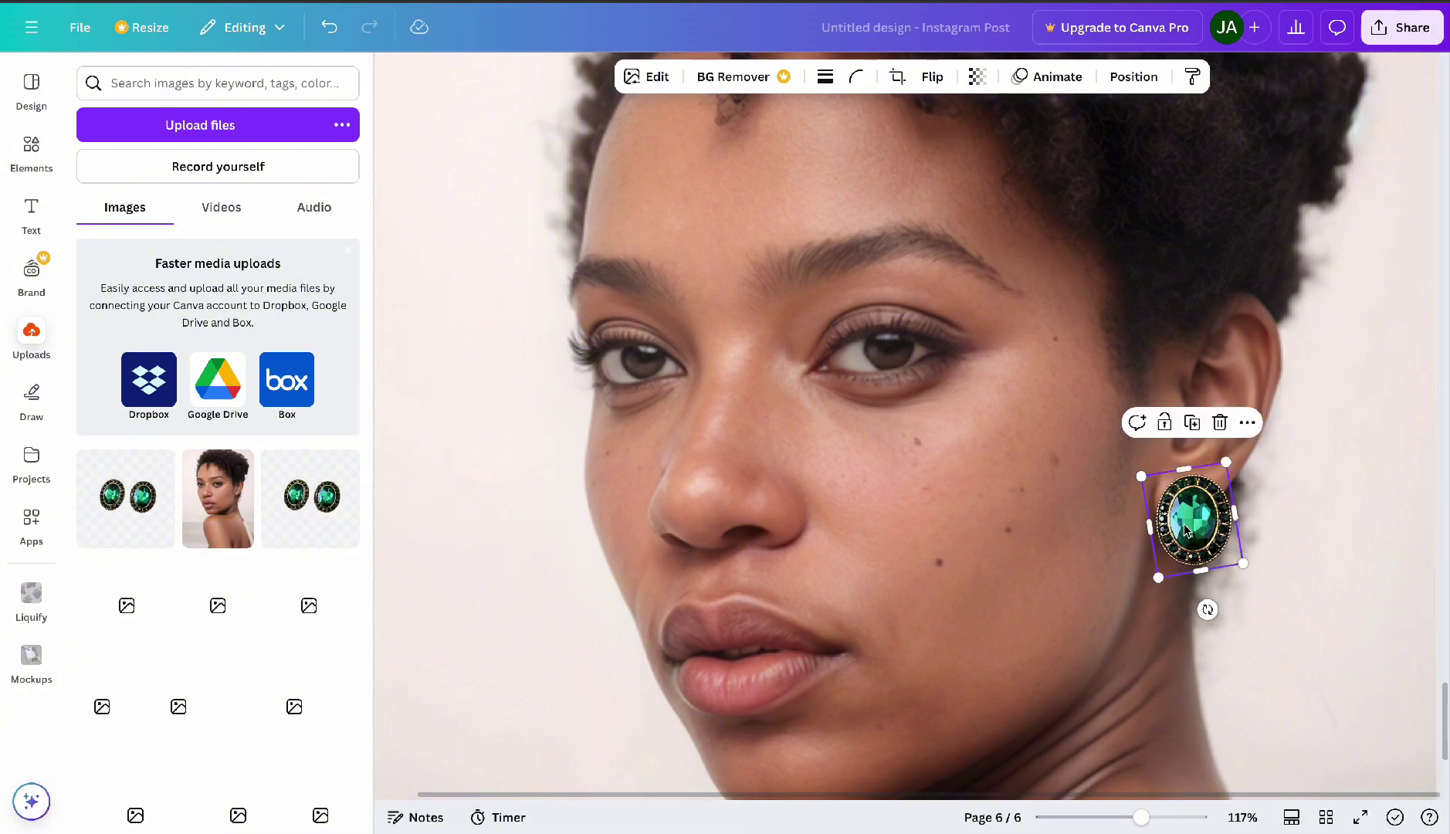
pyautogui.click(1002, 493)
pyautogui.scroll(5, 1003, 492)
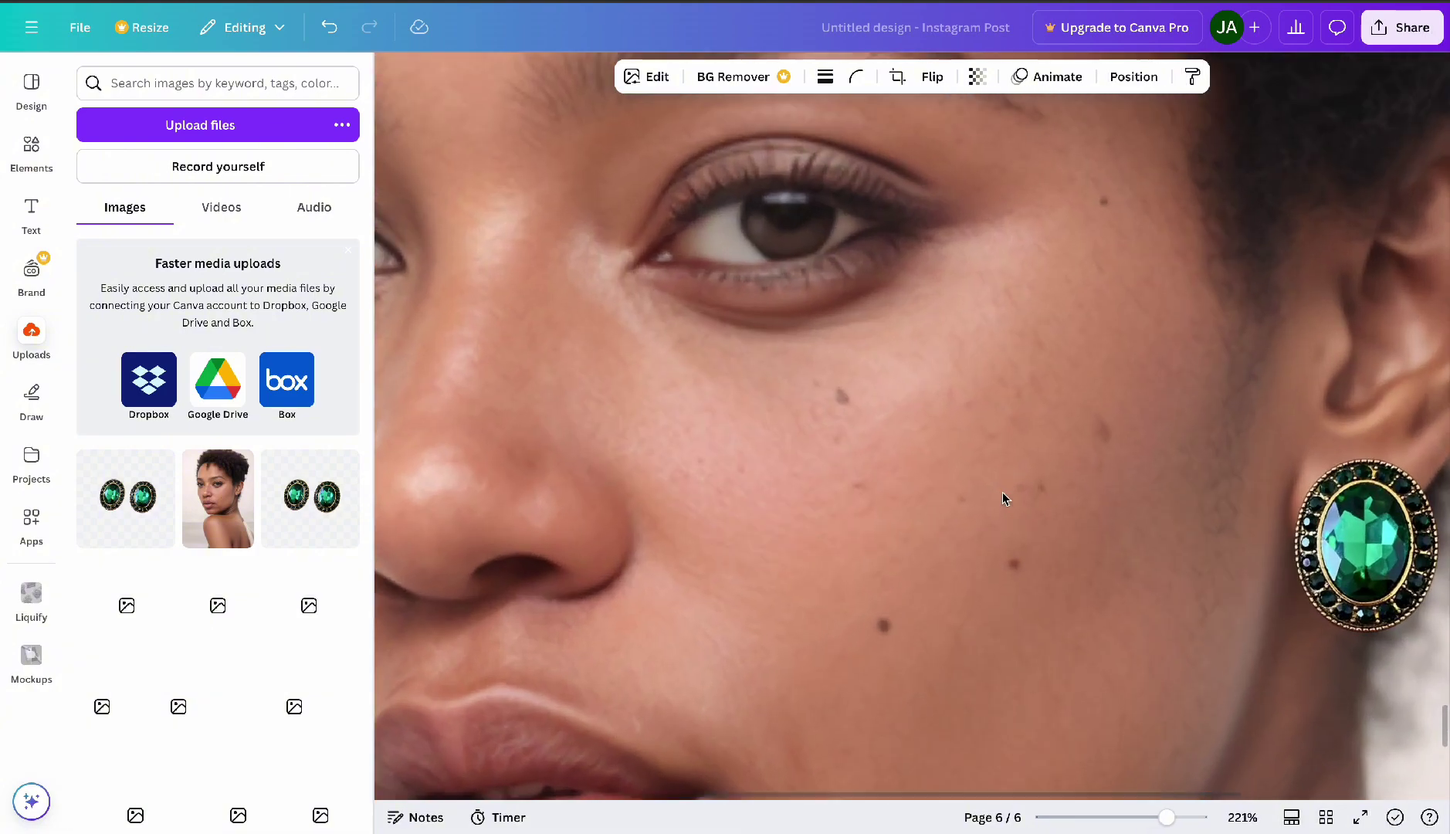
pyautogui.hscroll(3, 1003, 492)
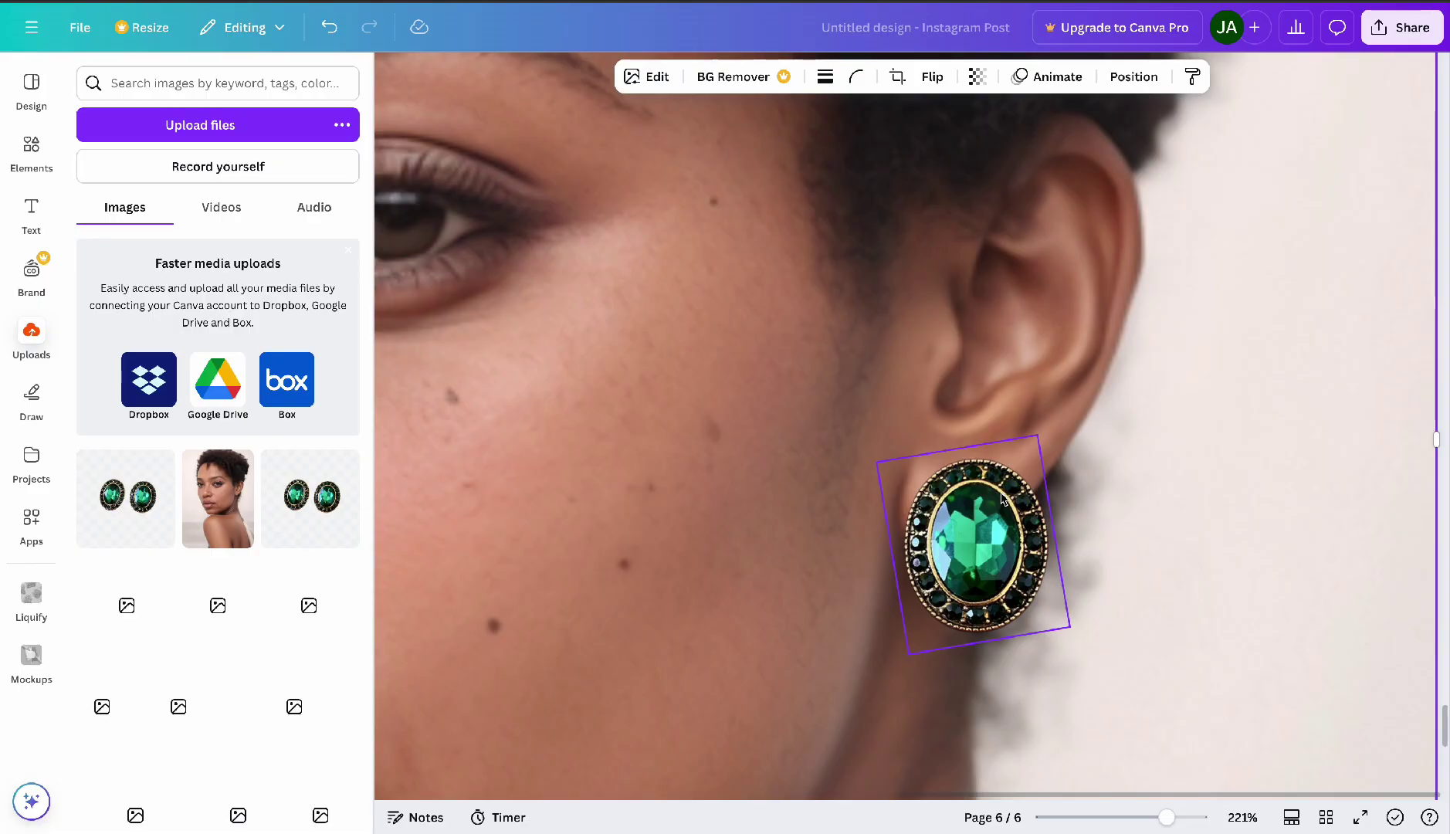
pyautogui.moveTo(328, 492)
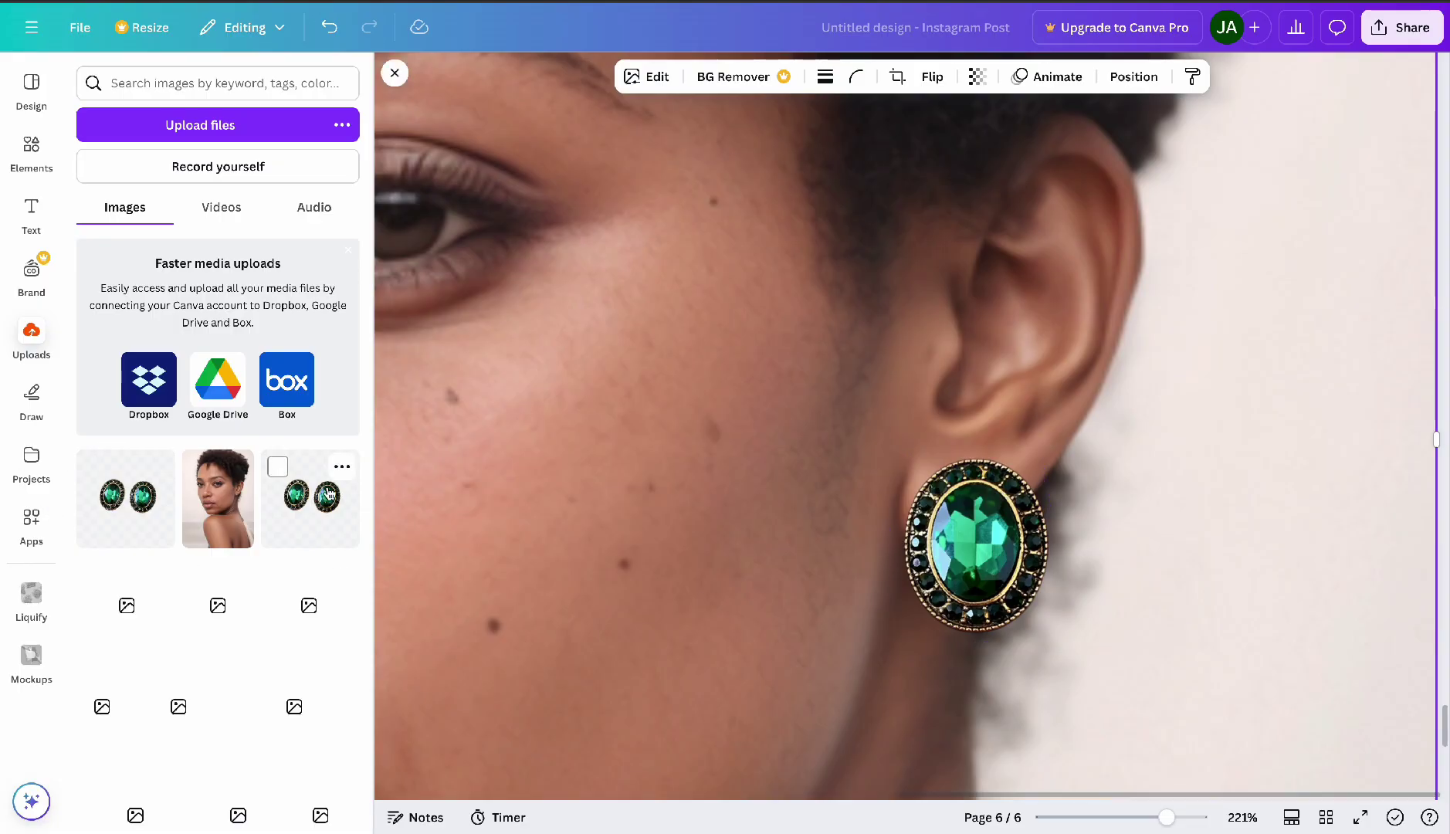
pyautogui.click(998, 568)
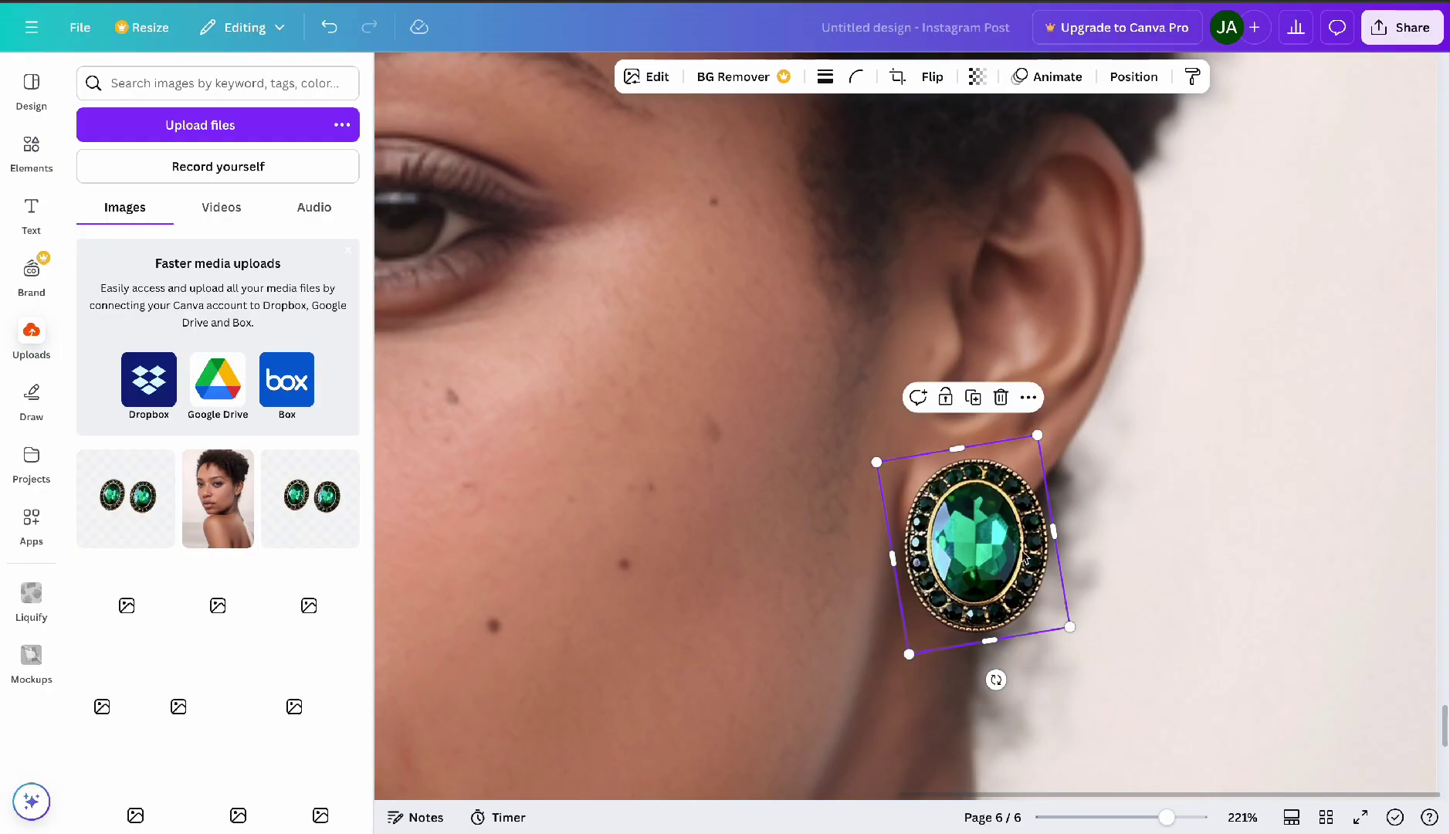
# Apply a whole-image Blur to the earring at intensity 8
pyautogui.click(654, 77)
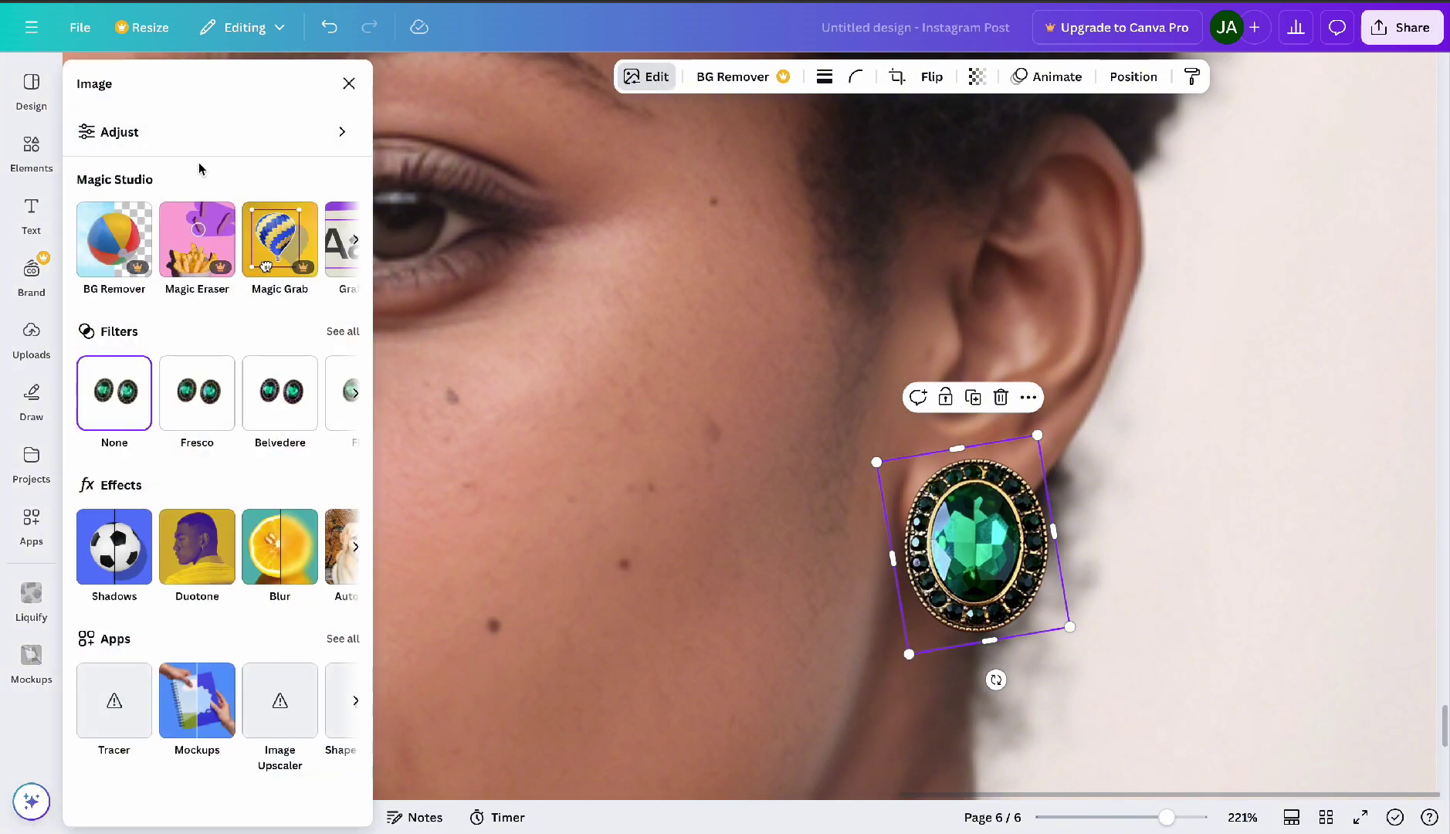
pyautogui.click(158, 135)
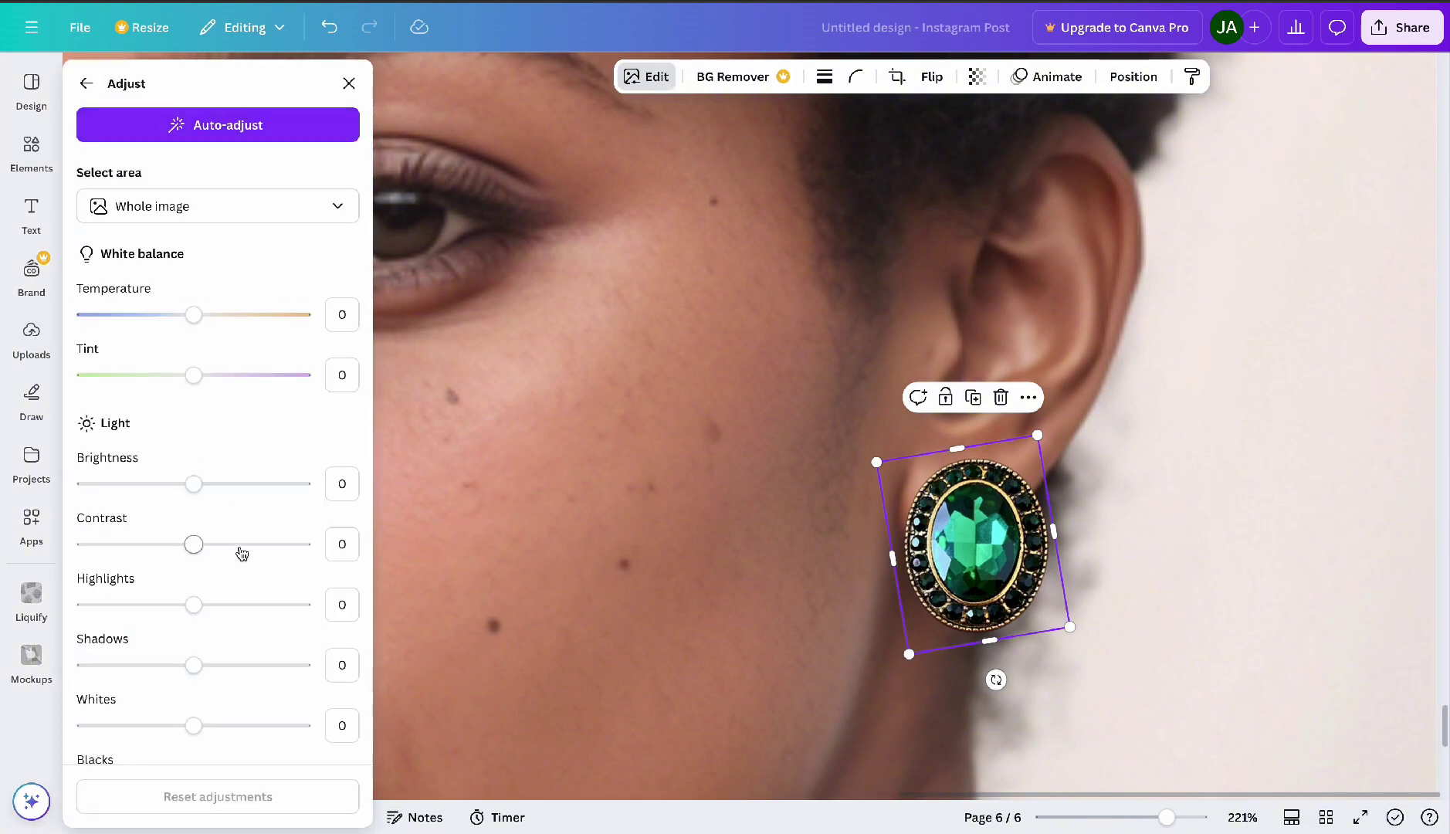
pyautogui.scroll(-6, 240, 548)
pyautogui.scroll(6, 241, 550)
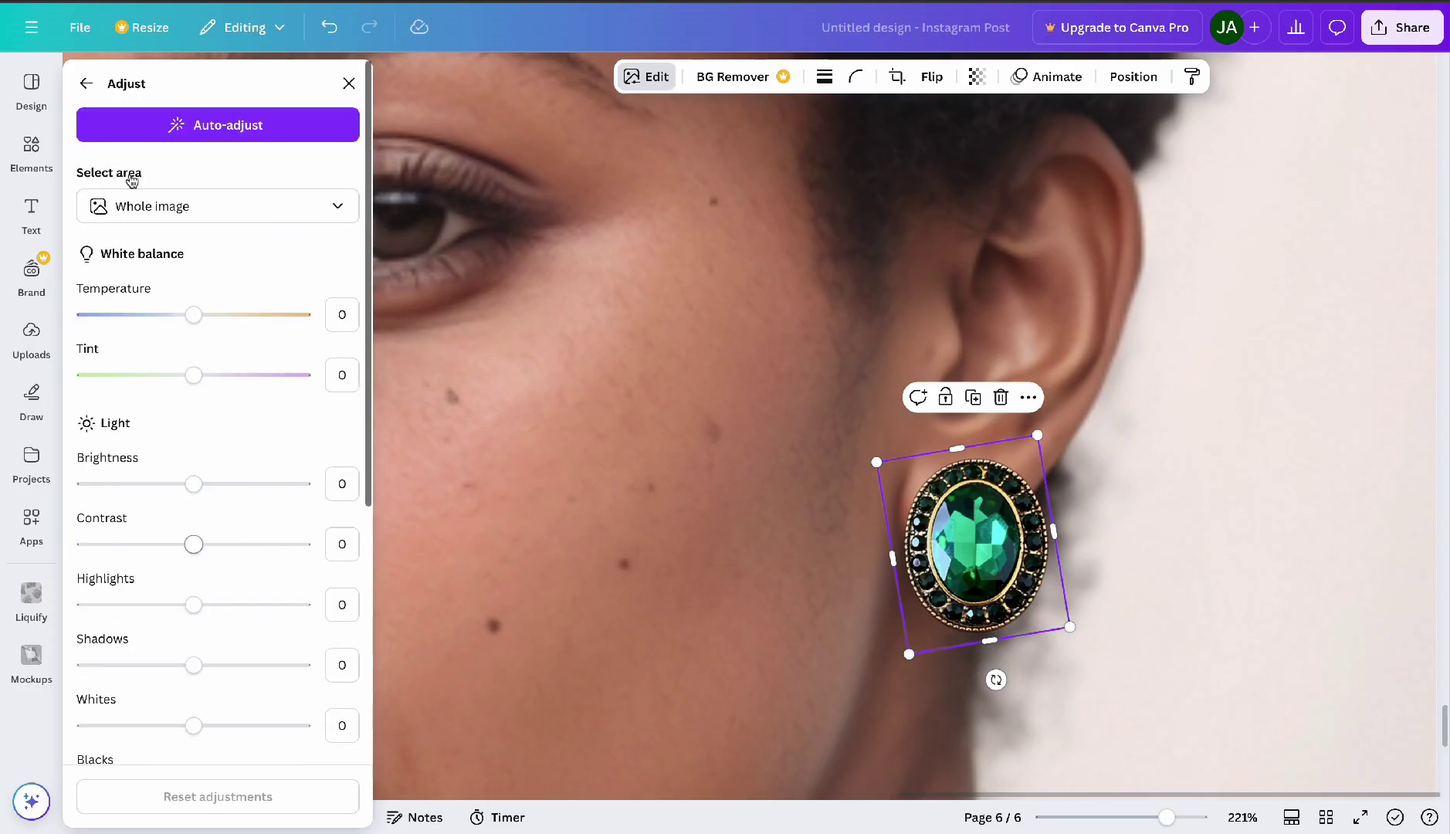
pyautogui.click(86, 84)
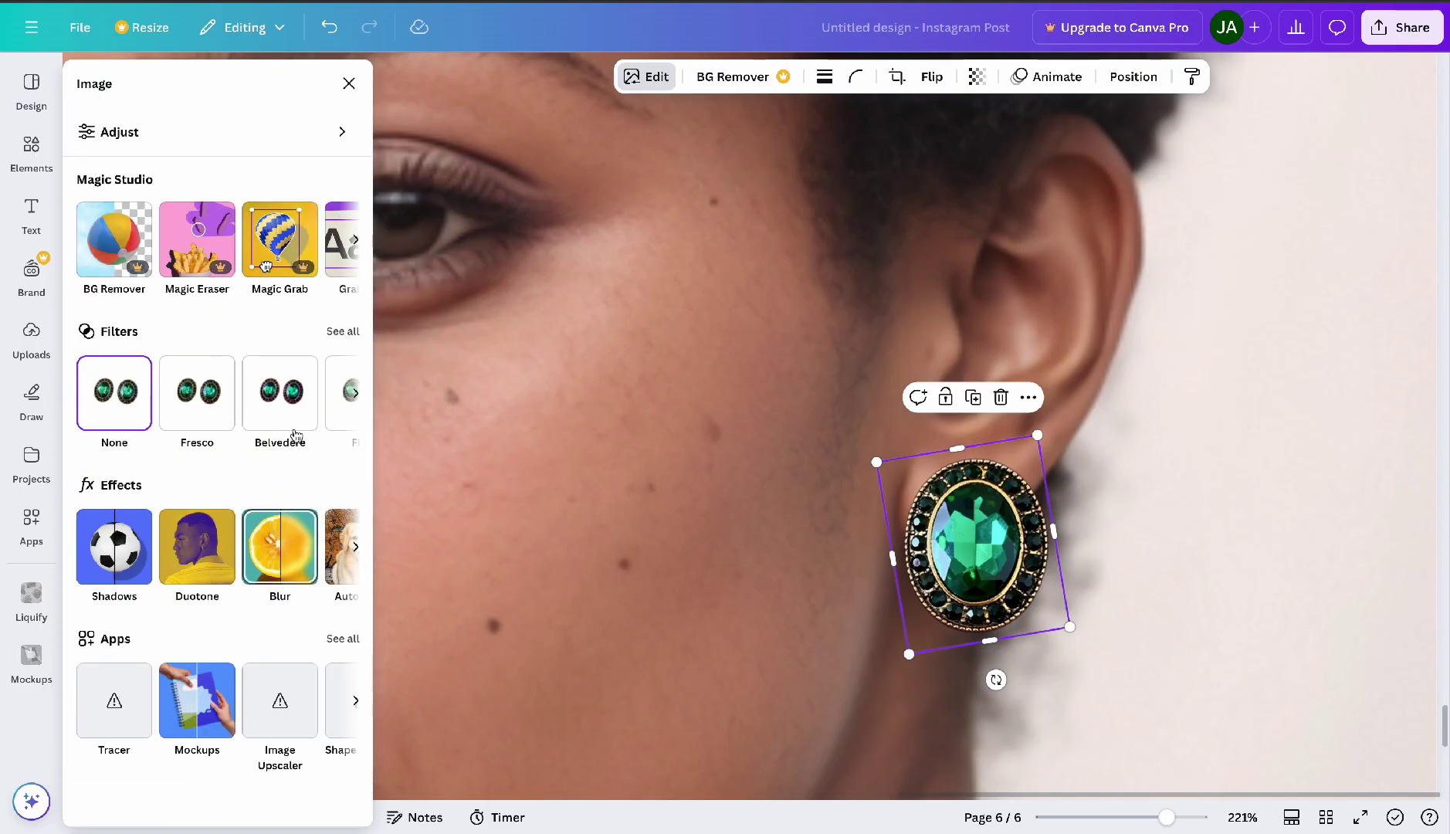
pyautogui.click(290, 552)
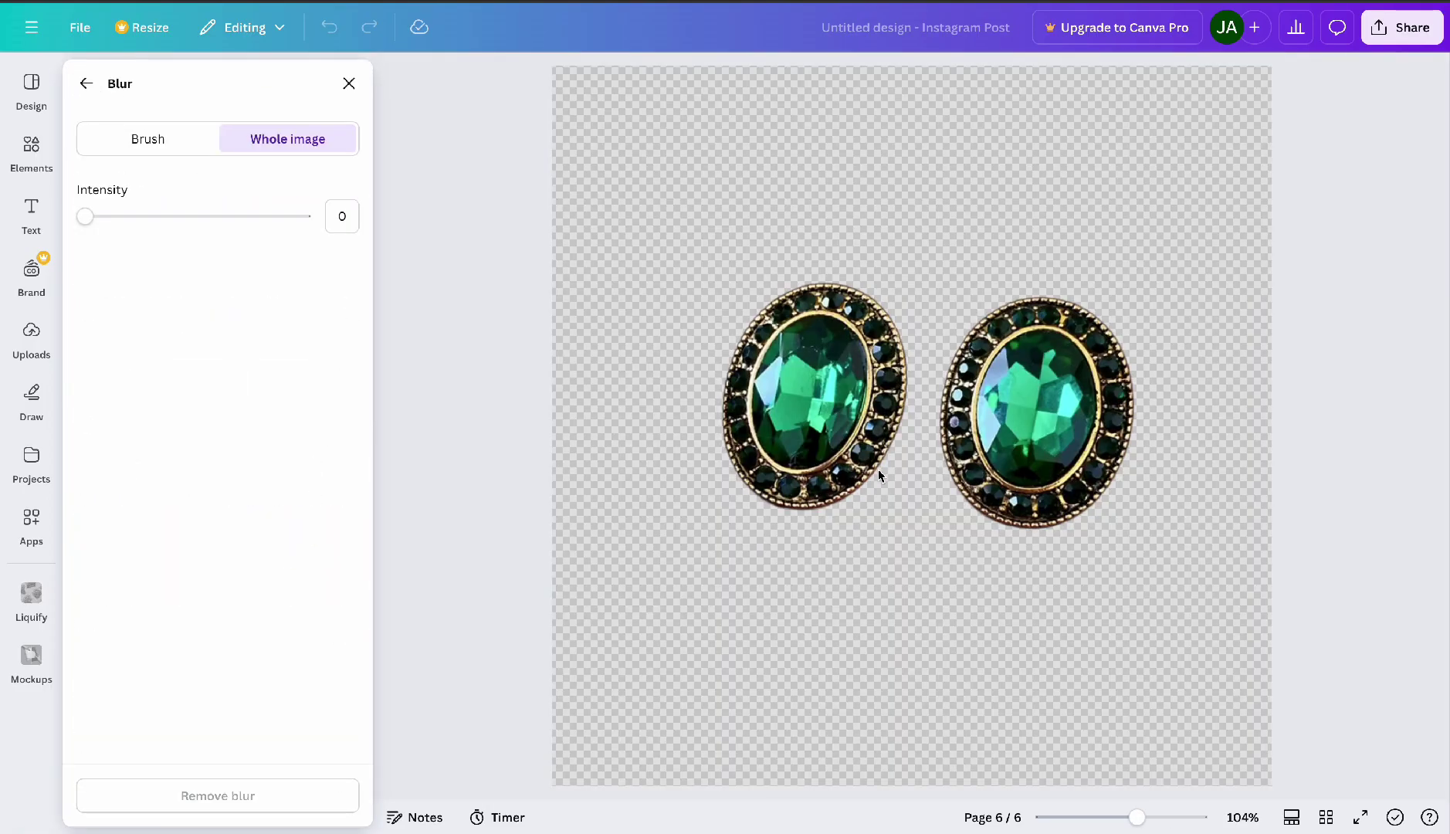
pyautogui.click(85, 217)
pyautogui.moveTo(85, 218); pyautogui.dragTo(105, 221)
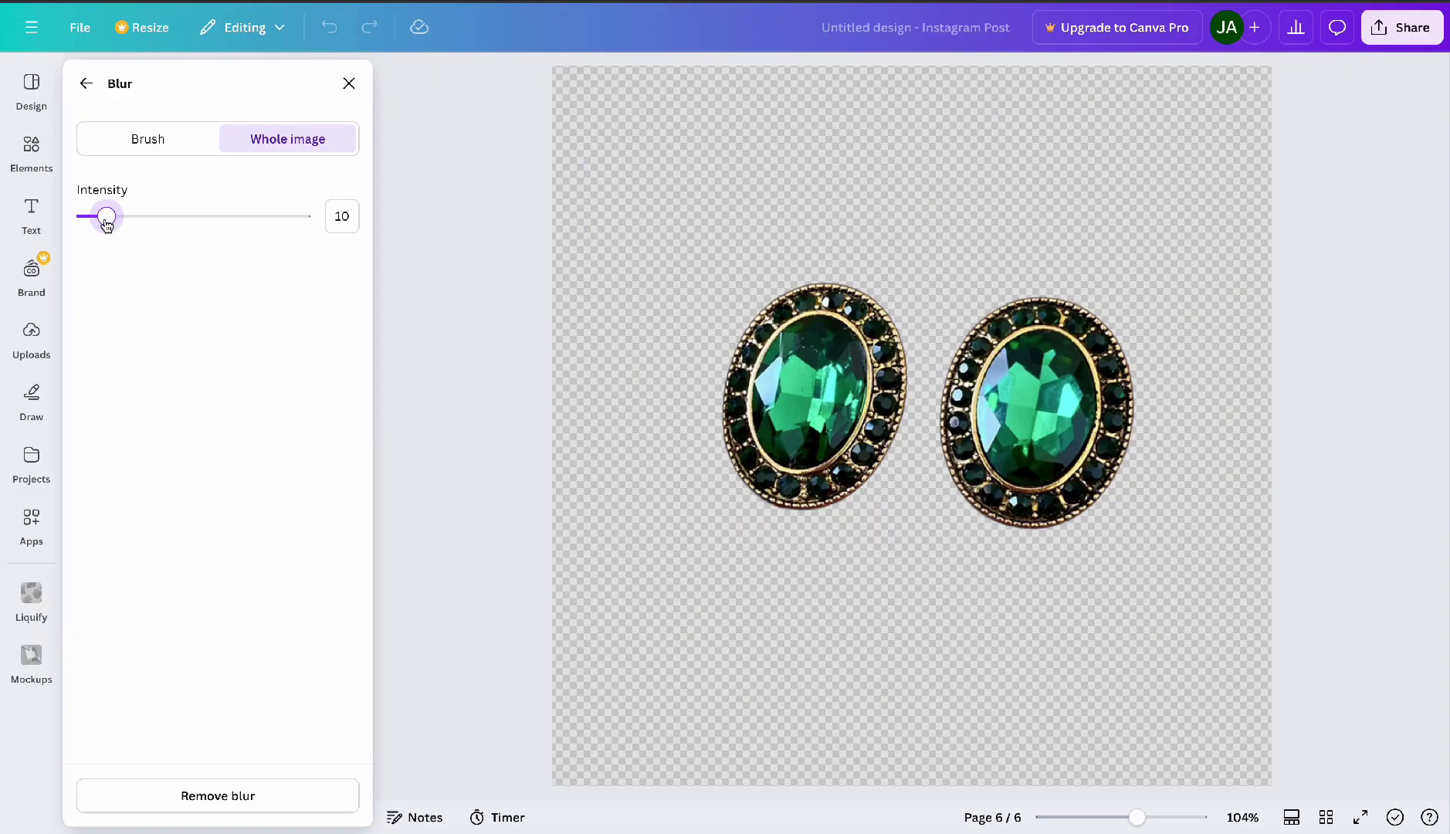
pyautogui.moveTo(106, 224); pyautogui.dragTo(100, 225)
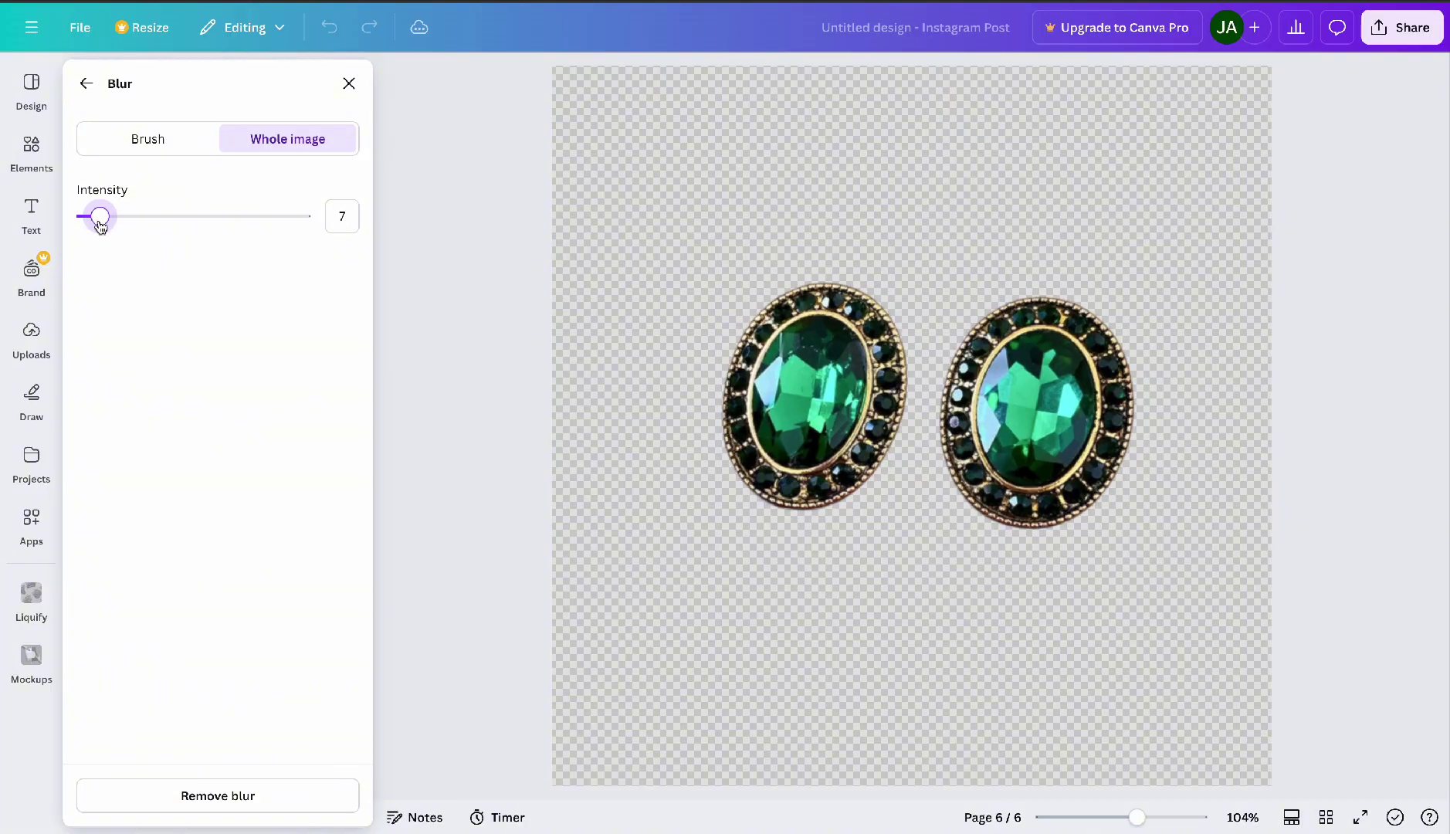
pyautogui.moveTo(101, 226); pyautogui.dragTo(103, 226)
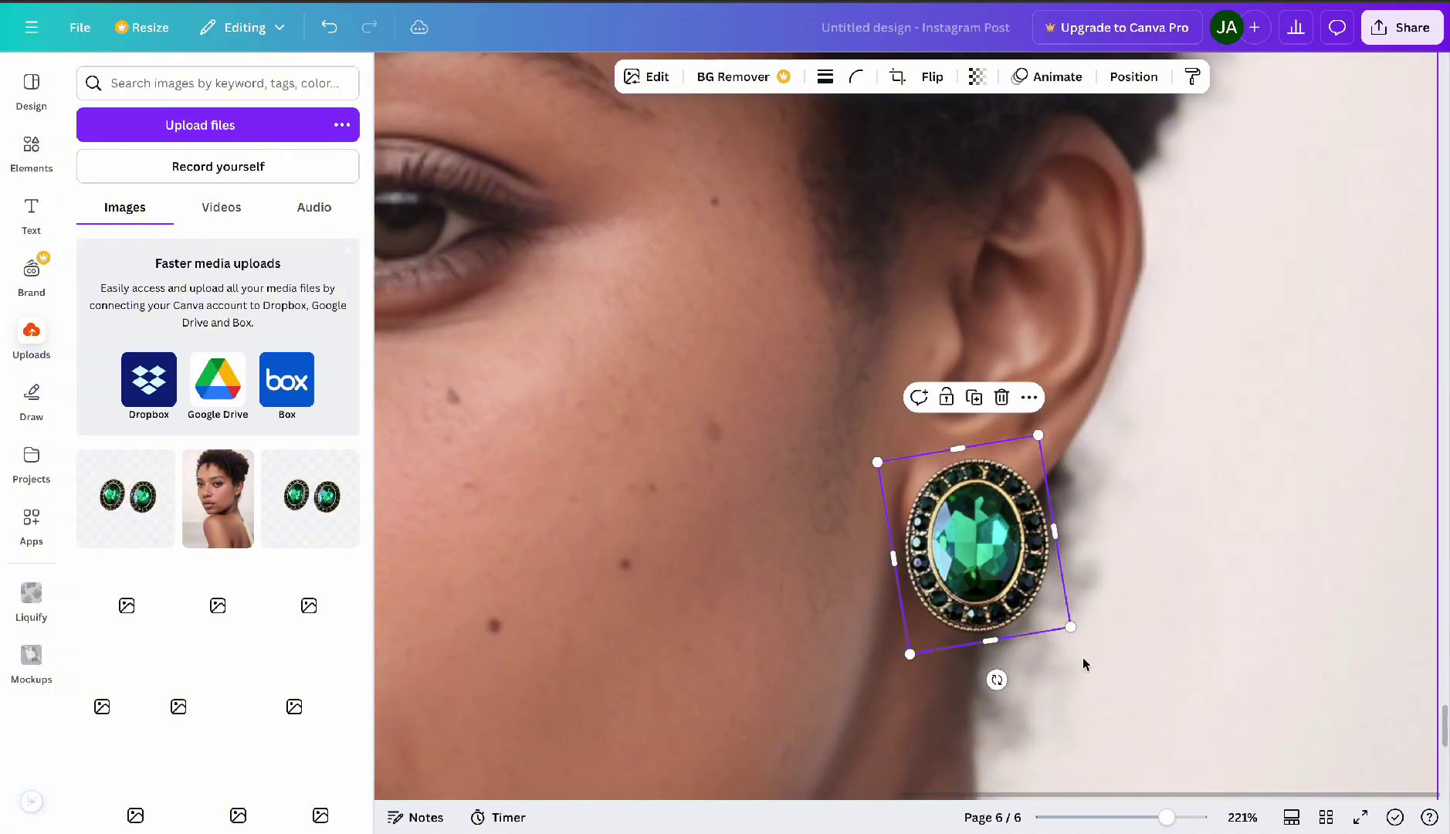
pyautogui.scroll(-3, 1217, 476)
pyautogui.scroll(1, 1217, 477)
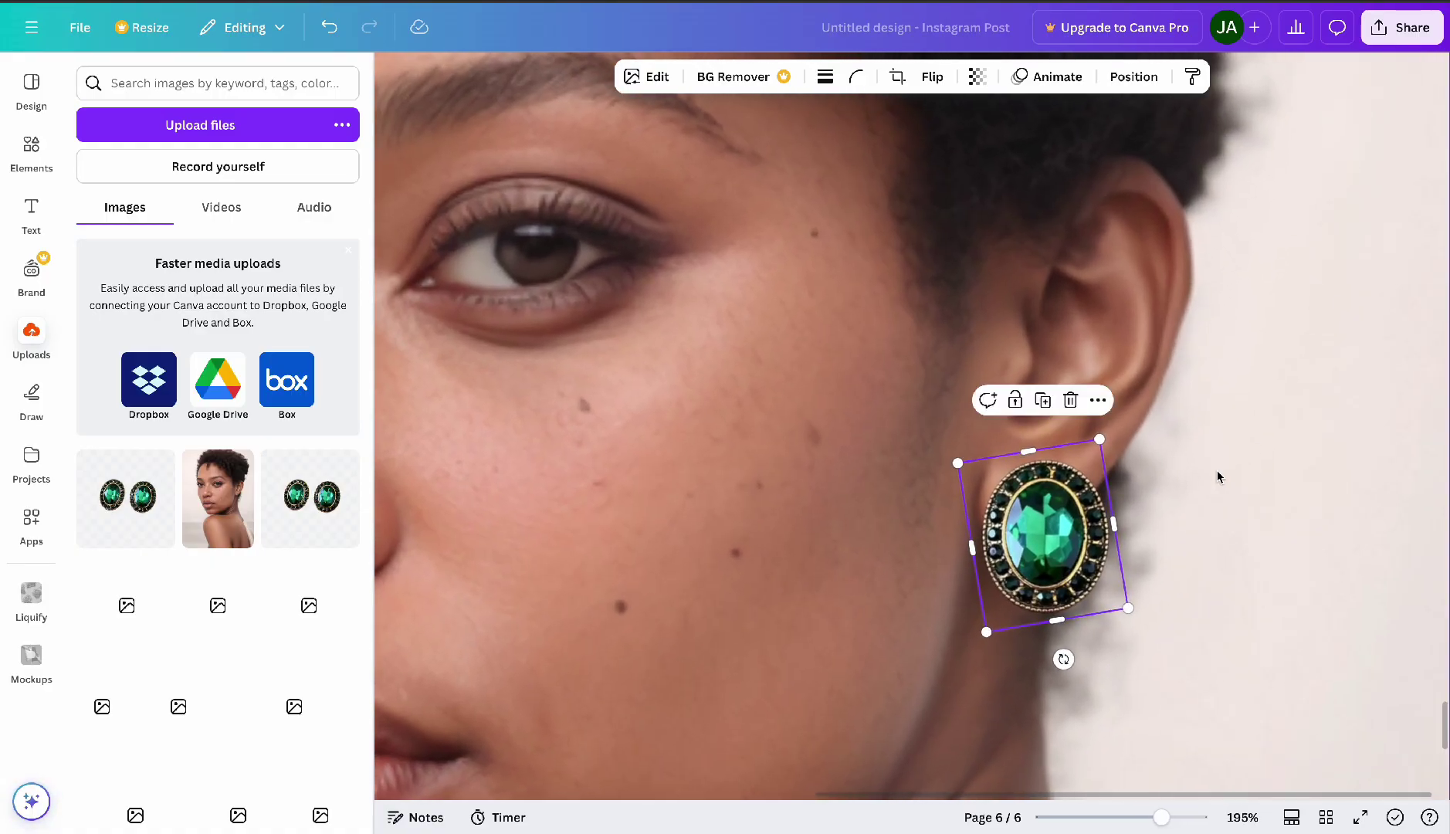
# Raise the earring's whole-image blur intensity to 11
pyautogui.click(651, 77)
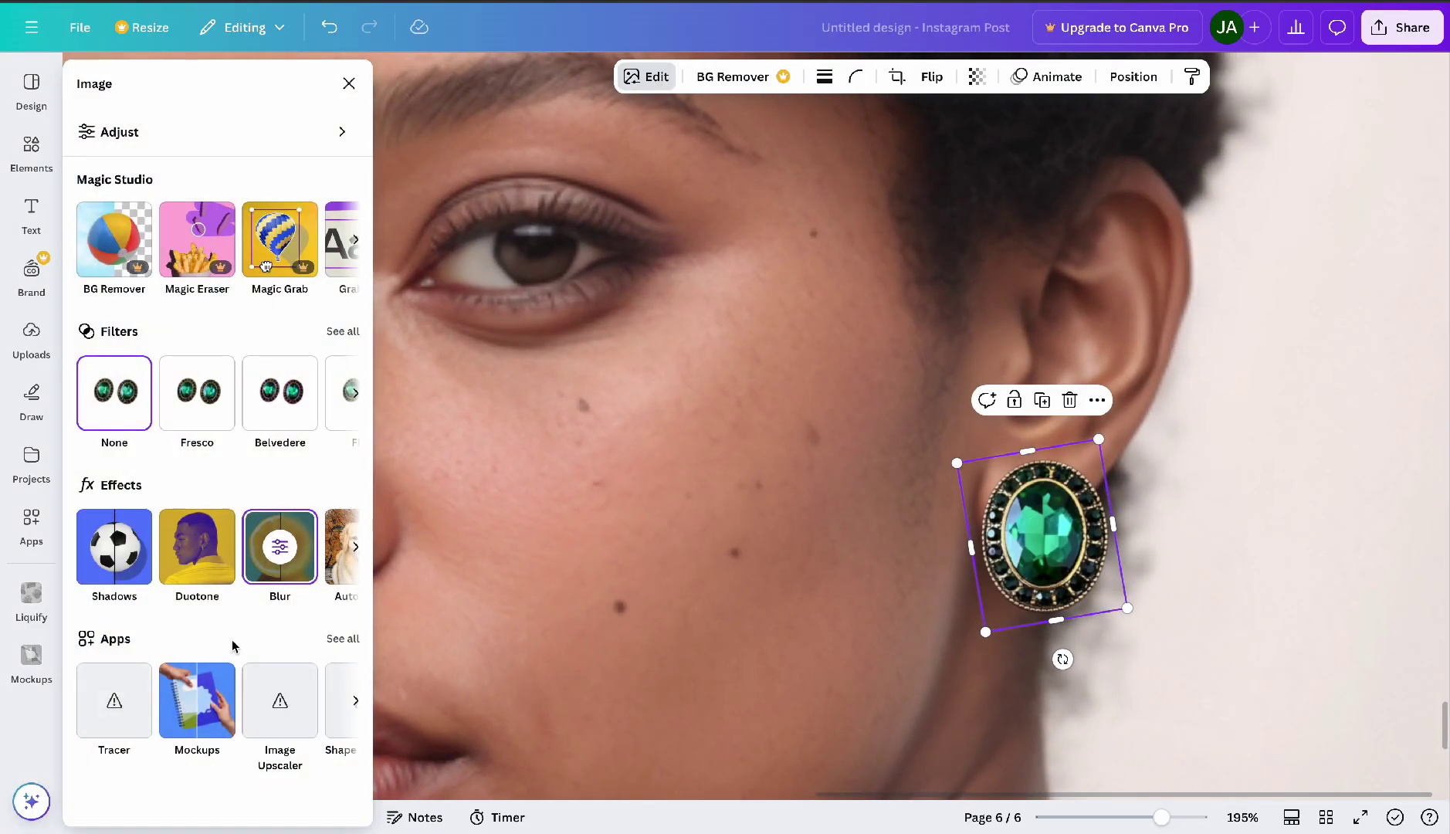
pyautogui.click(298, 553)
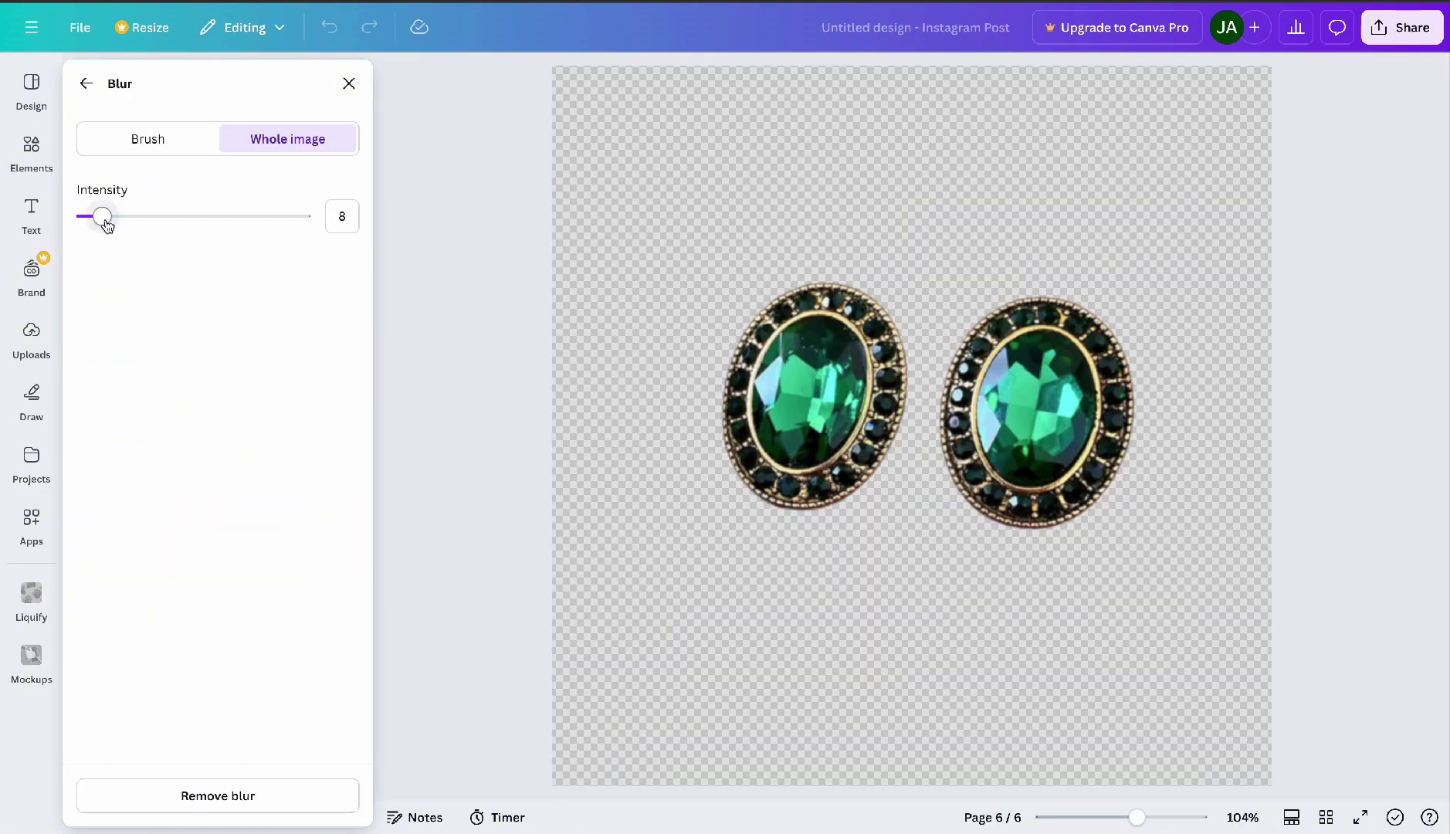
pyautogui.moveTo(103, 217); pyautogui.dragTo(109, 225)
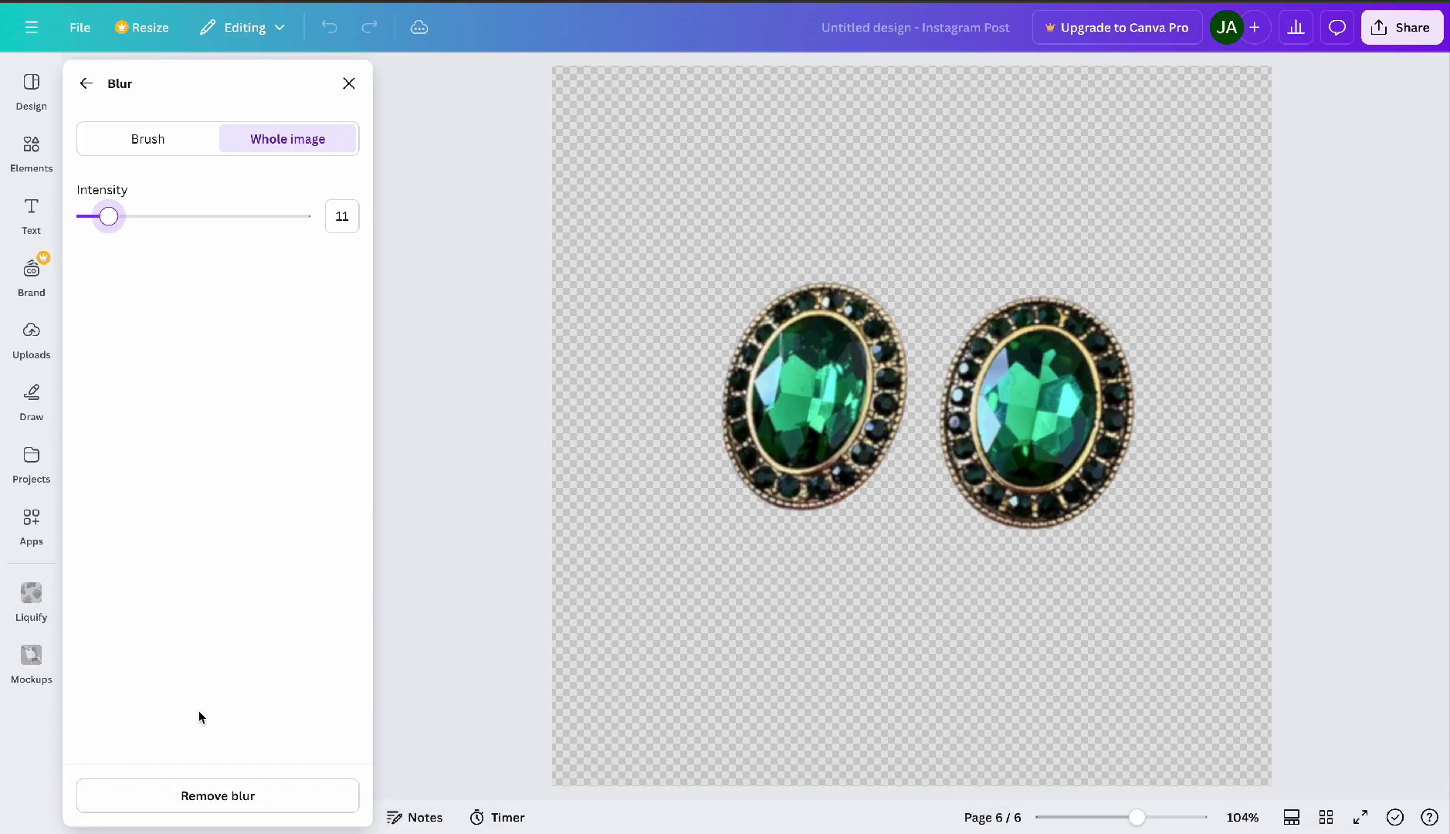
pyautogui.click(349, 85)
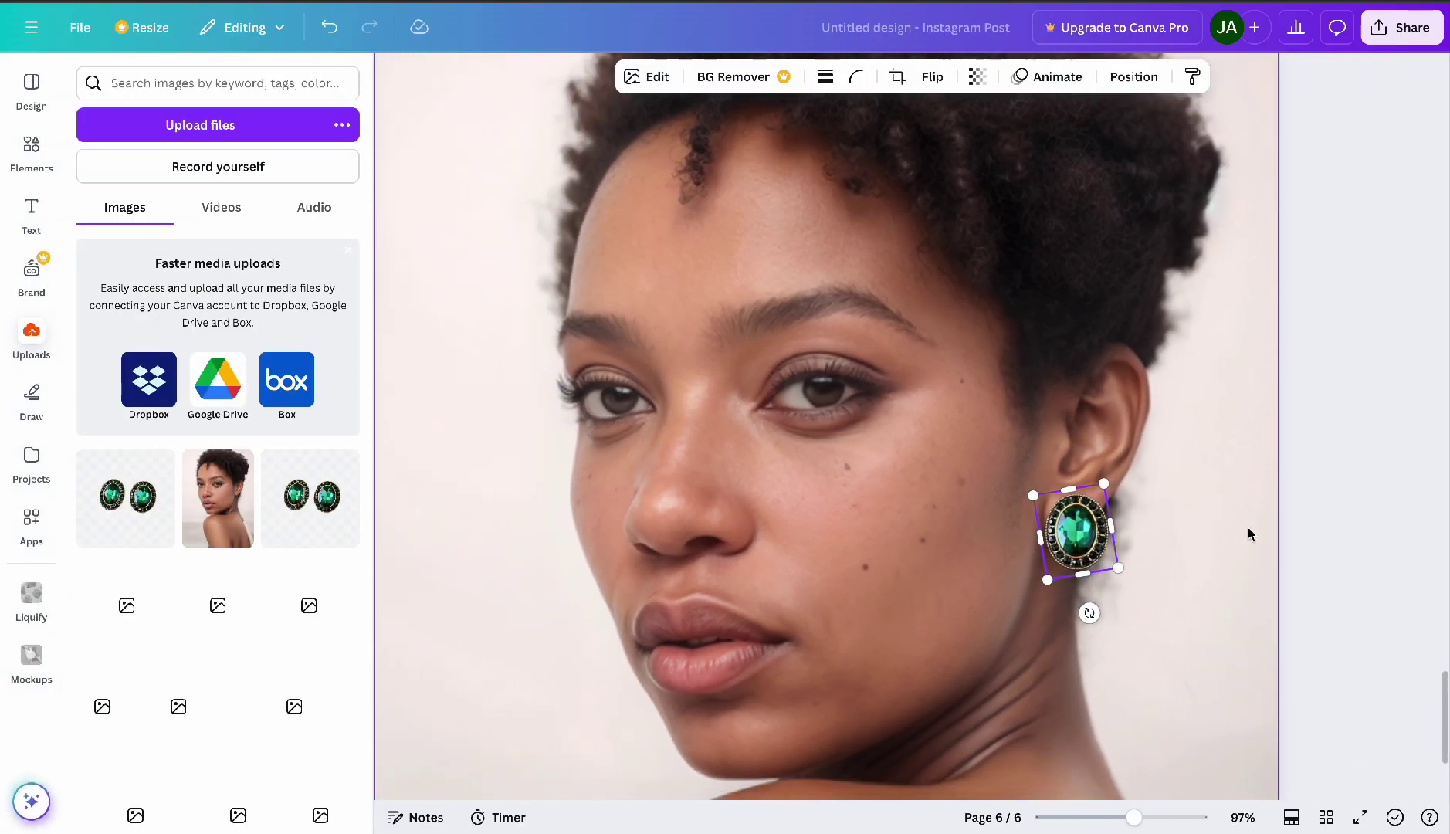
# Reselect the earring and raise its Shadows adjustment to 16
pyautogui.scroll(-2, 1244, 544)
pyautogui.click(1257, 555)
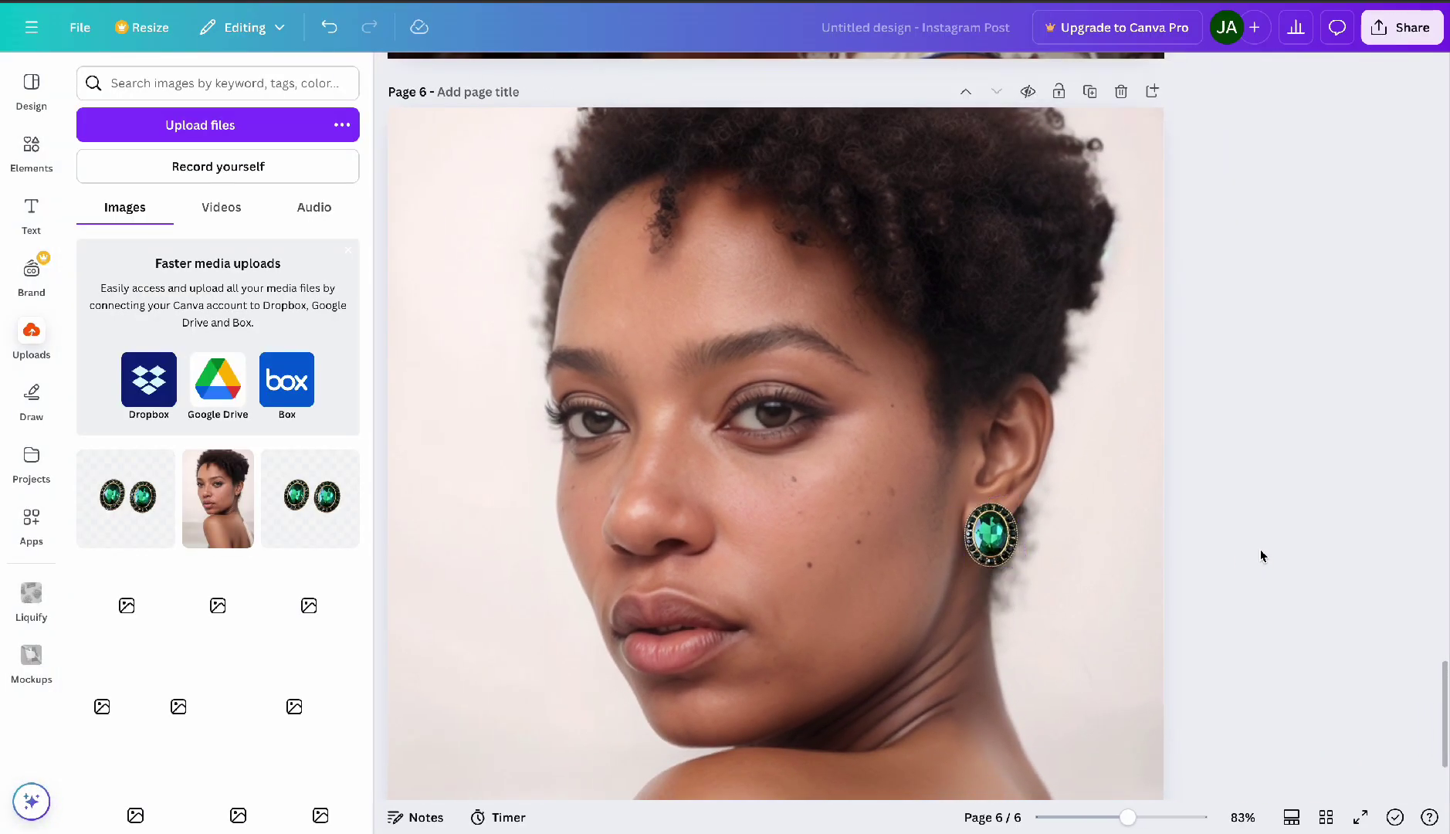
pyautogui.click(990, 535)
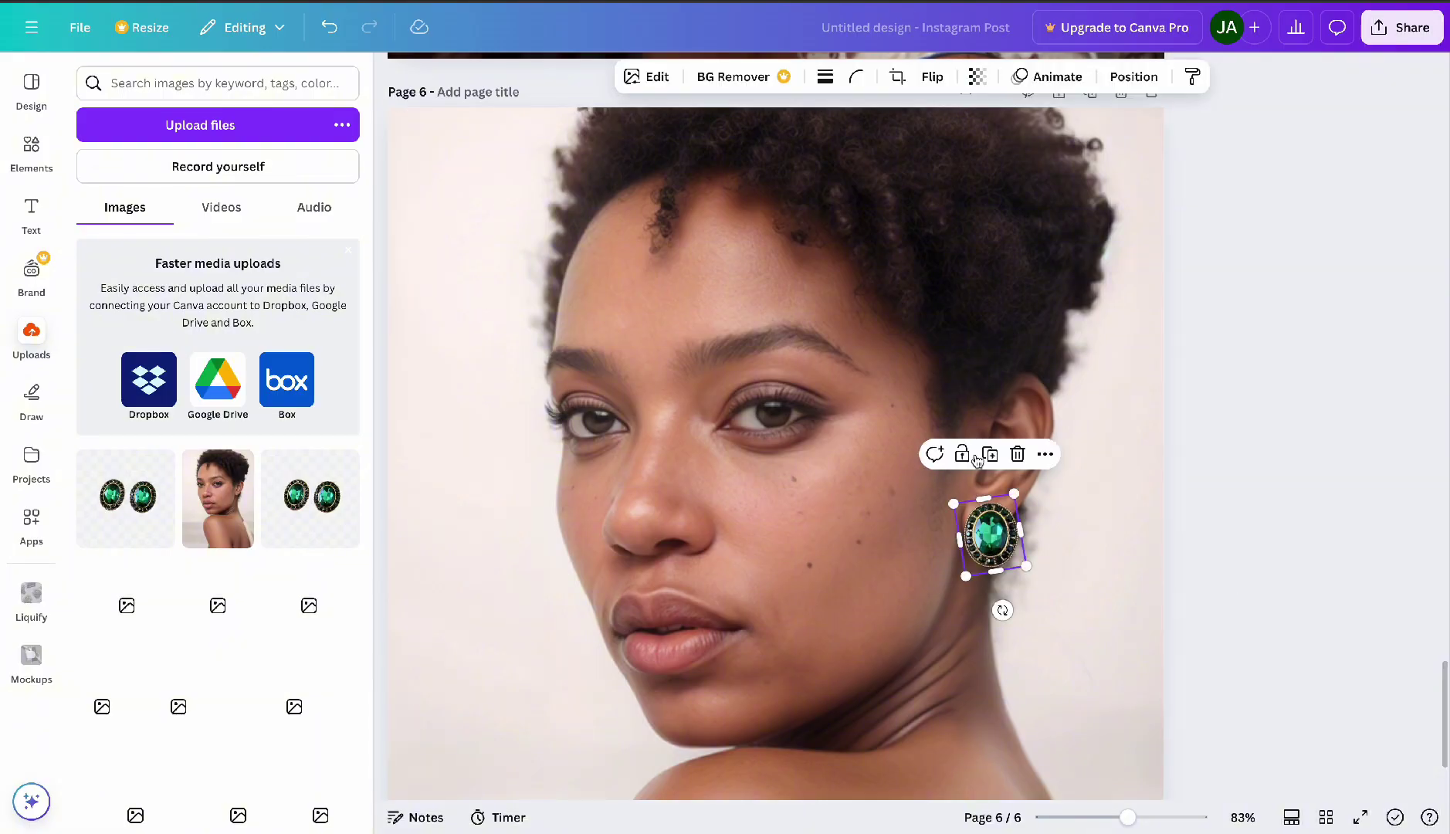
pyautogui.click(656, 77)
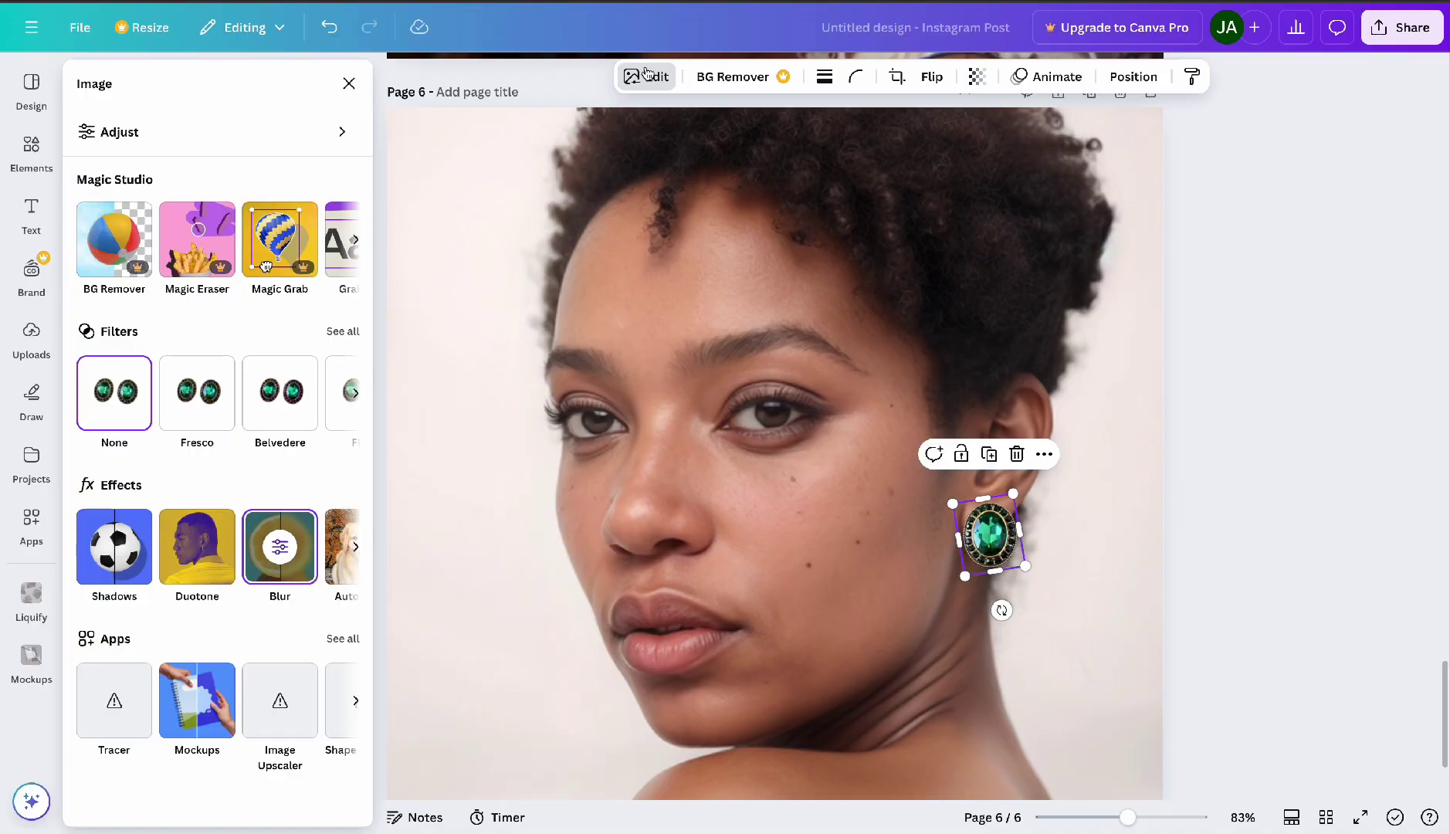
pyautogui.click(124, 132)
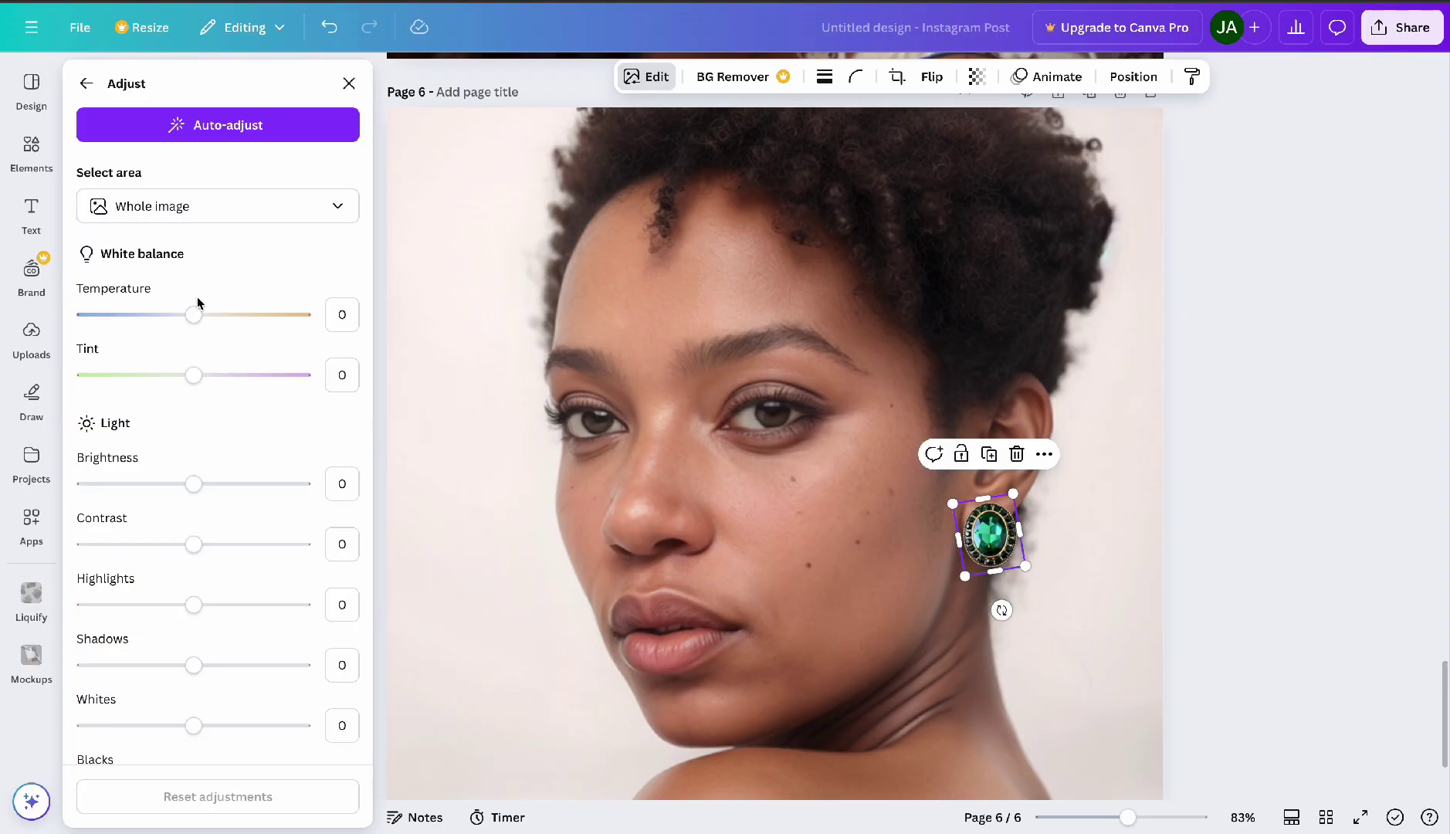
pyautogui.scroll(-2, 193, 544)
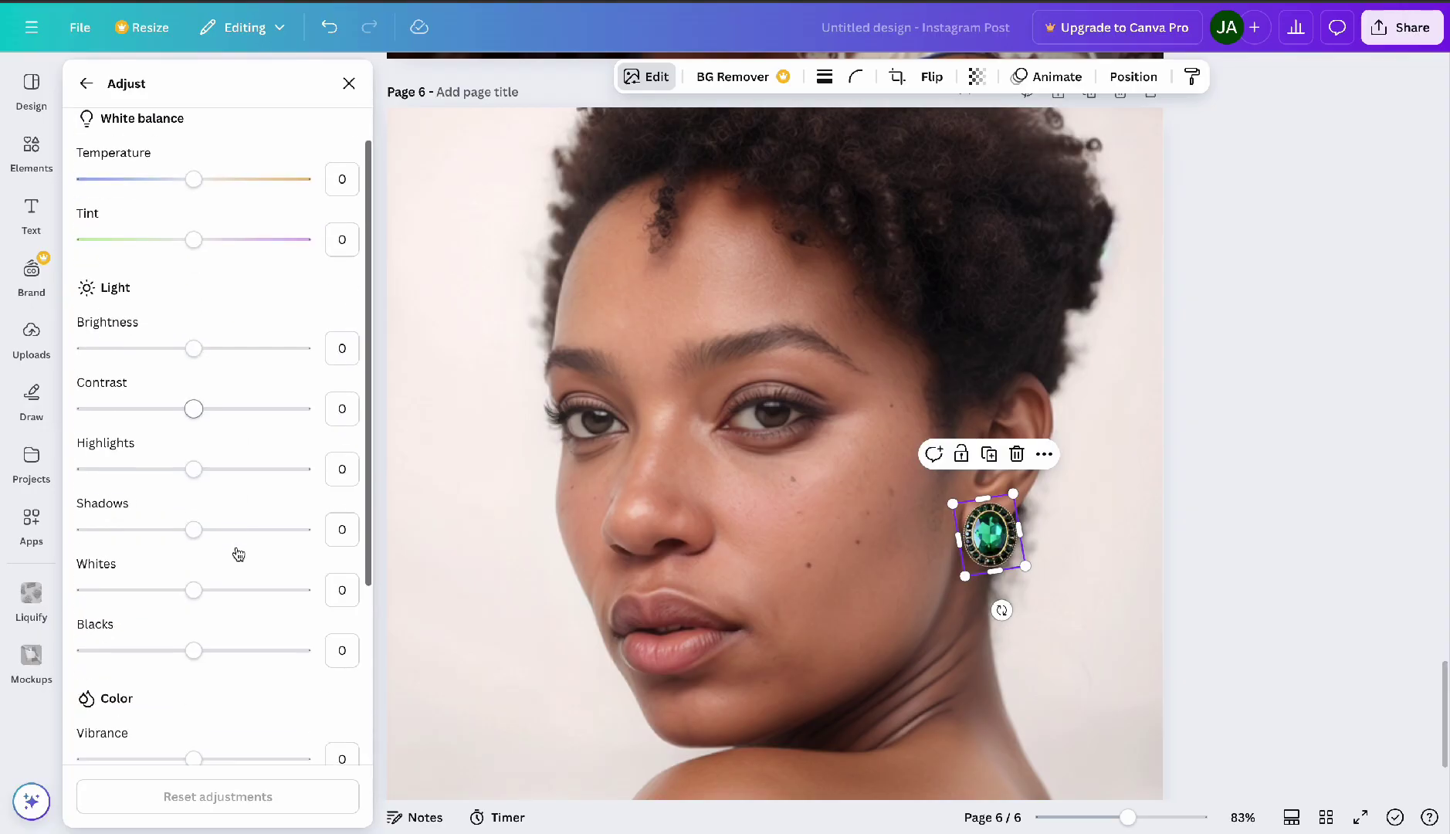
pyautogui.click(197, 472)
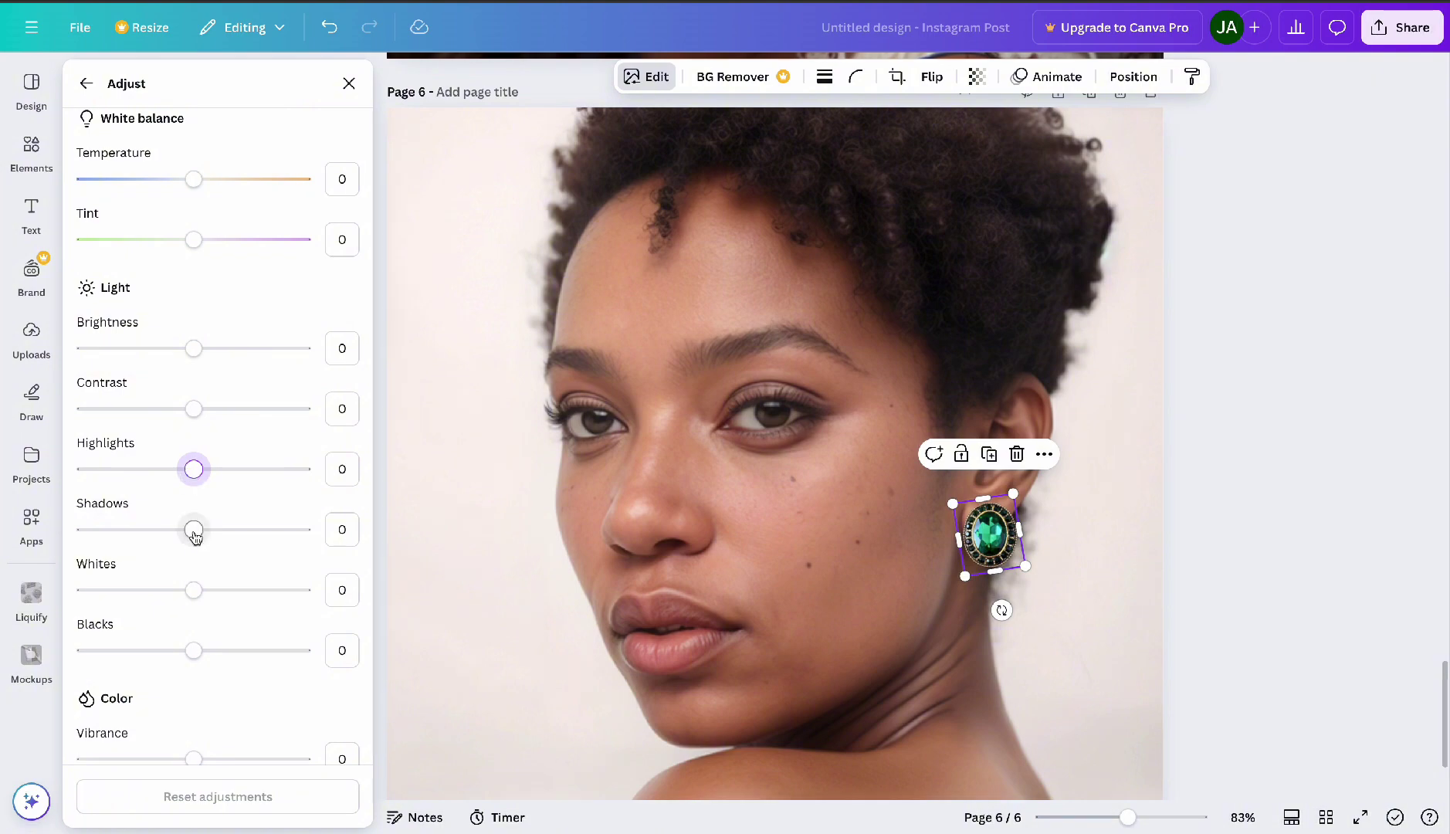
pyautogui.moveTo(199, 532); pyautogui.dragTo(213, 534)
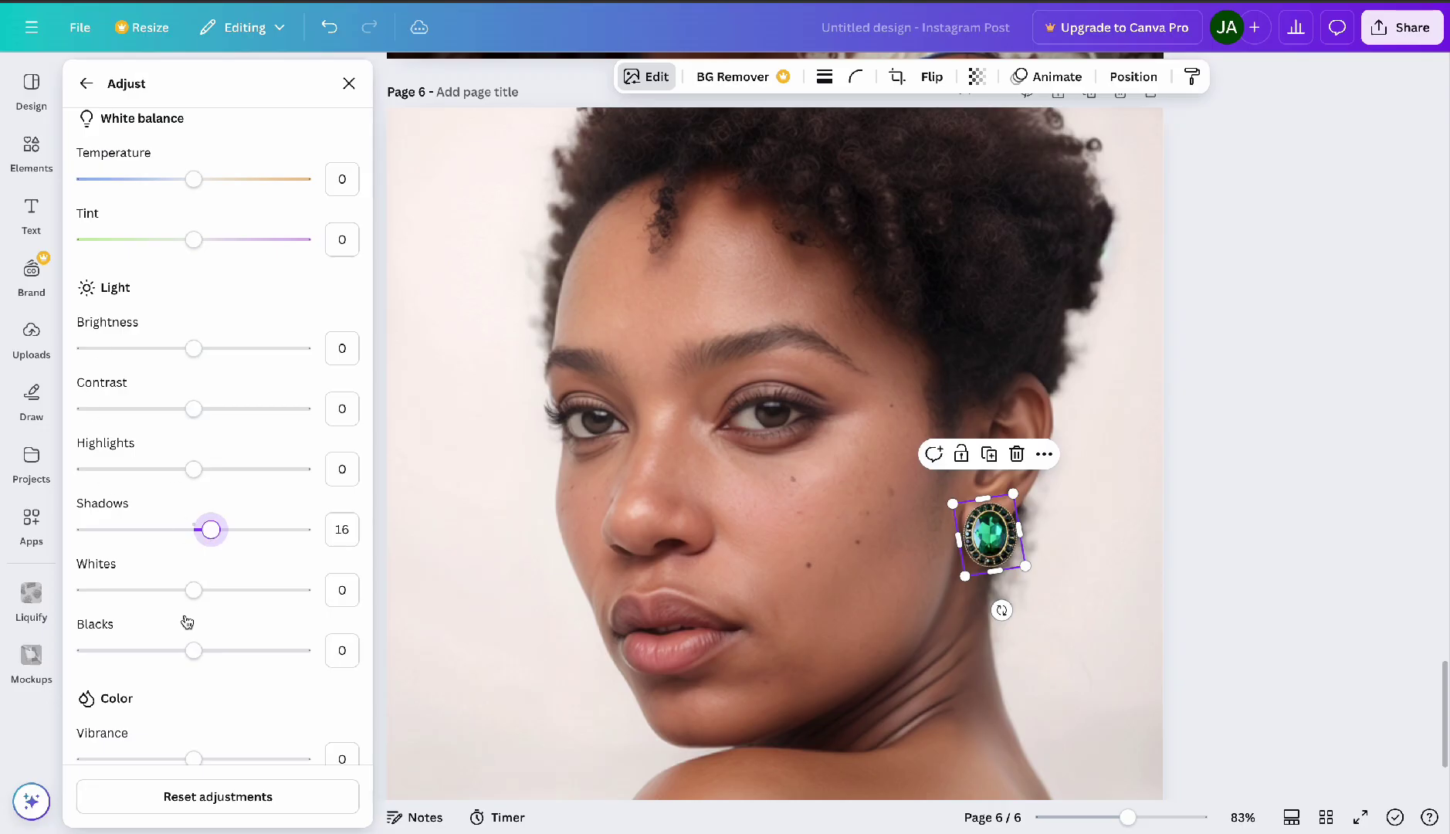
# Lower the earring's Saturation to -6 and Vibrance to -4
pyautogui.scroll(-2, 239, 705)
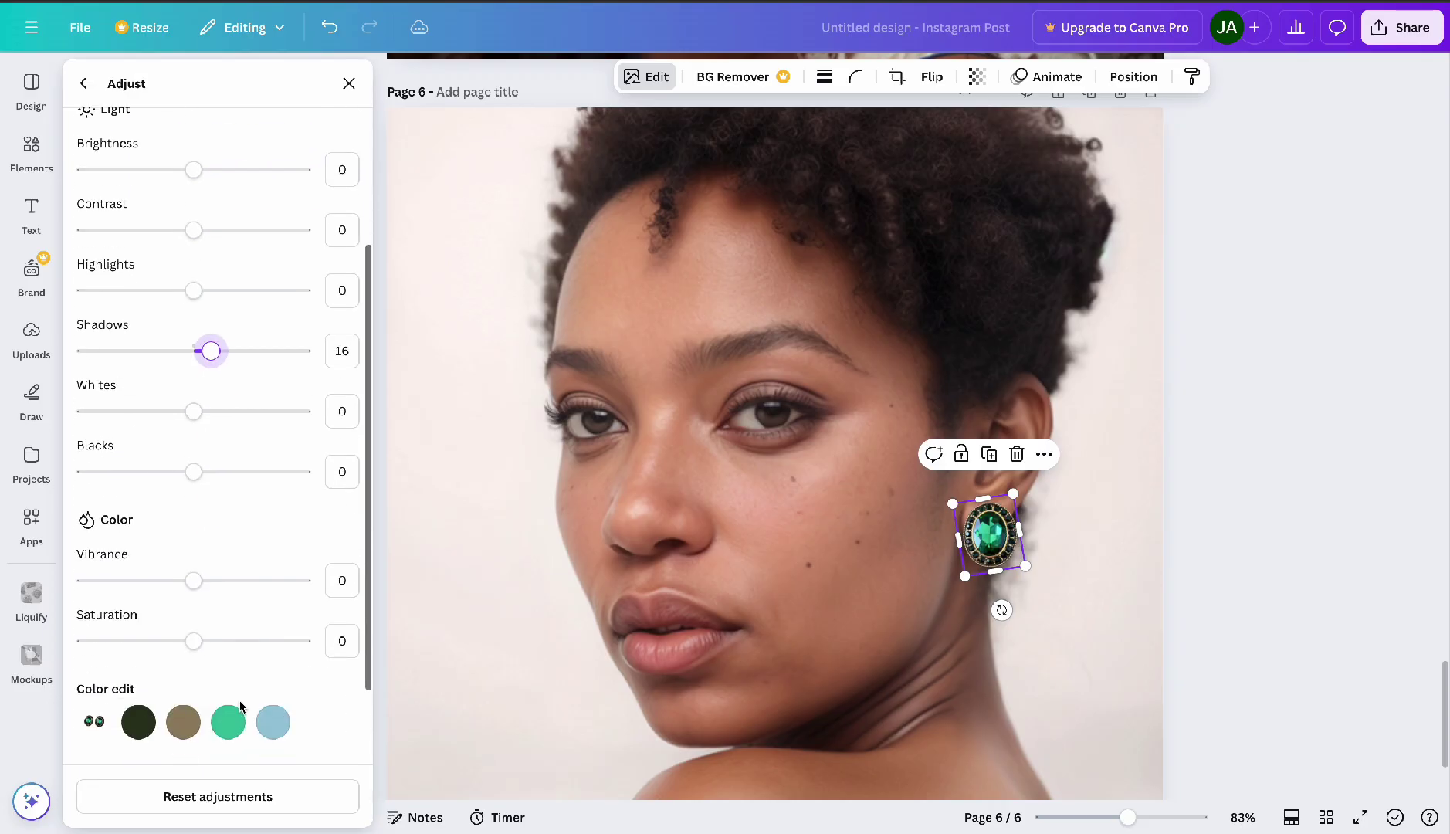
pyautogui.scroll(-1, 241, 705)
pyautogui.moveTo(196, 562); pyautogui.dragTo(189, 563)
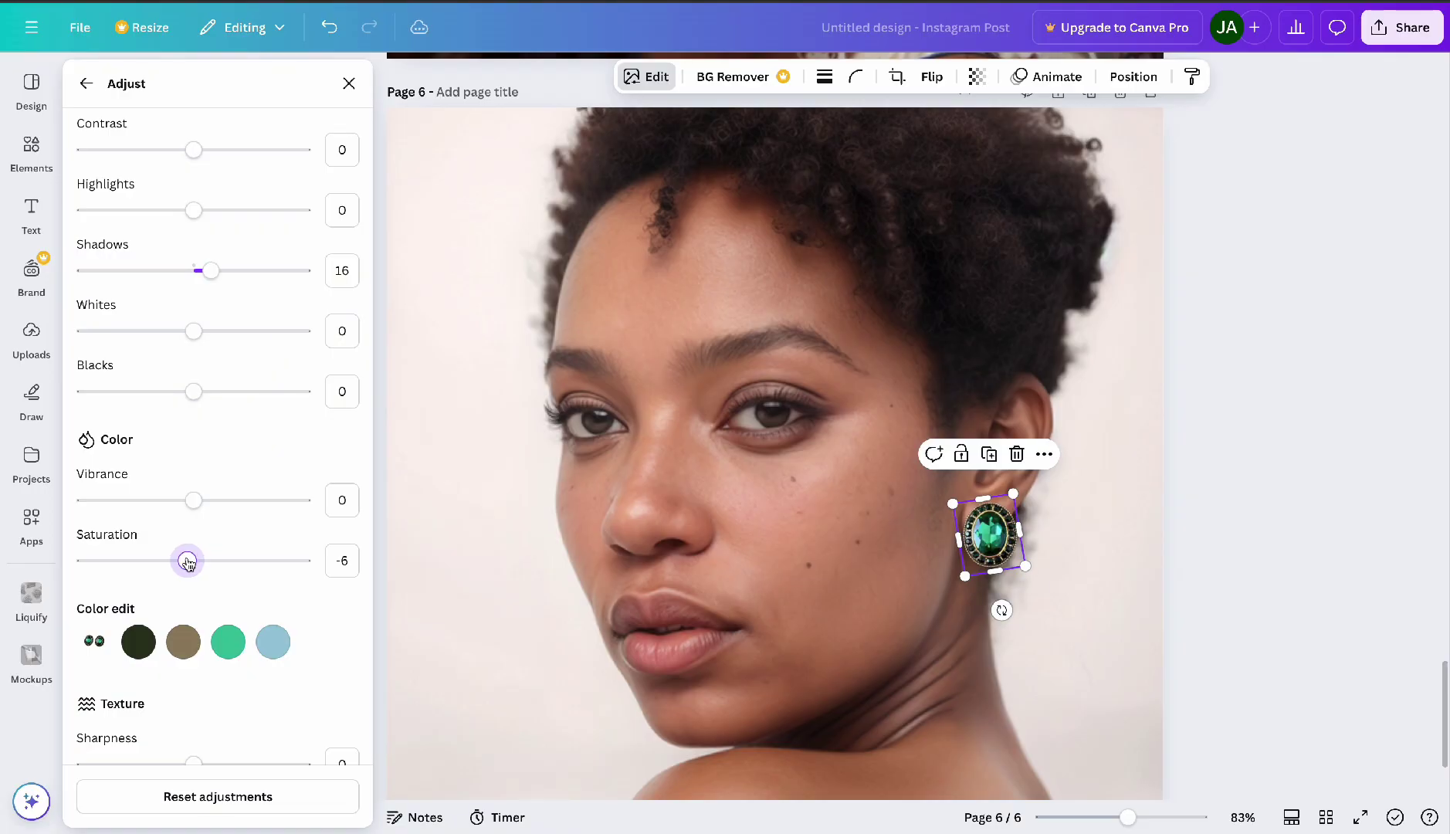
pyautogui.moveTo(194, 506); pyautogui.dragTo(189, 505)
# Close the adjustments and deselect the earring to review the final composite
pyautogui.press('Escape')
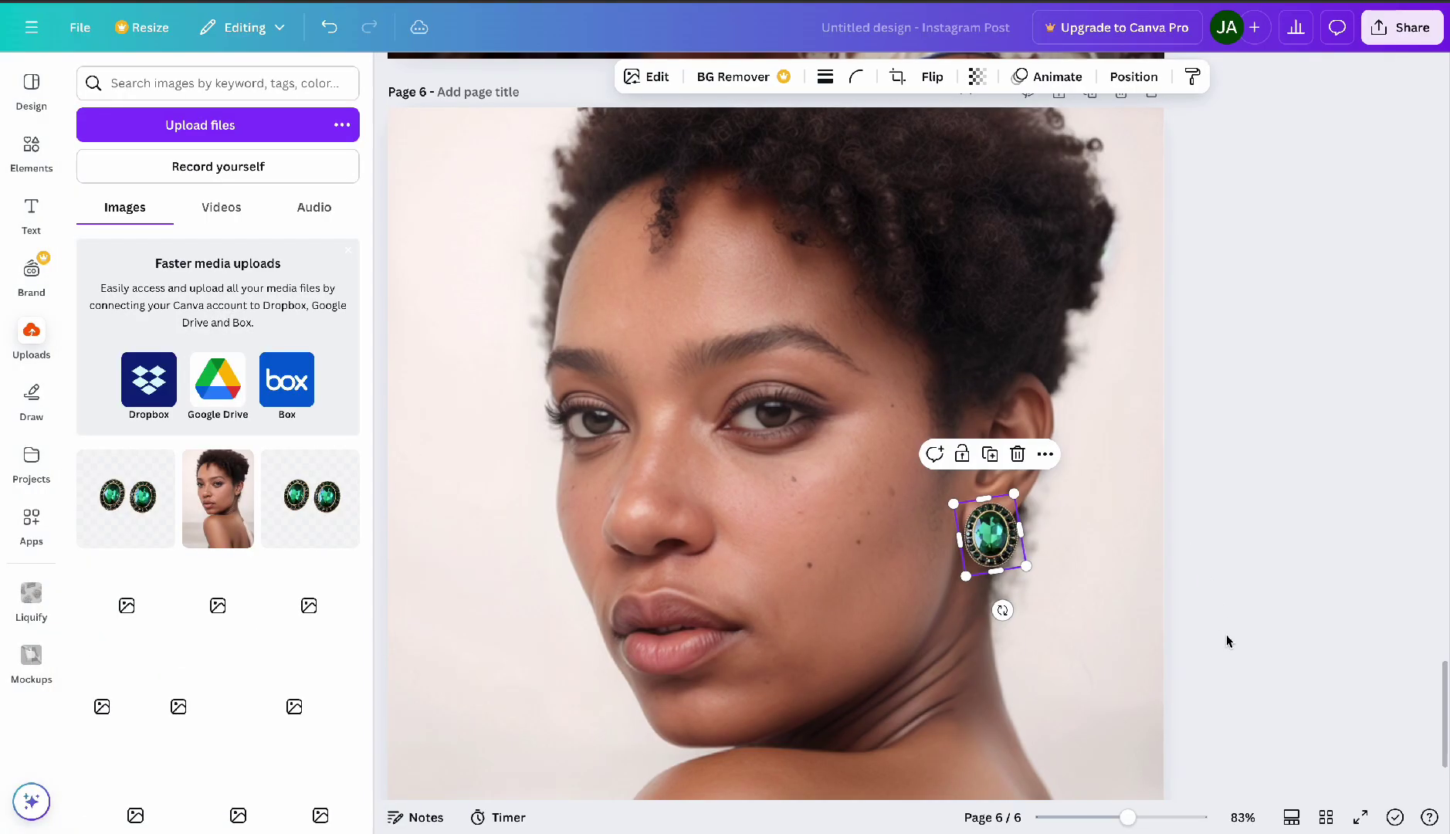
pyautogui.press('Escape')
pyautogui.scroll(-3, 1100, 338)
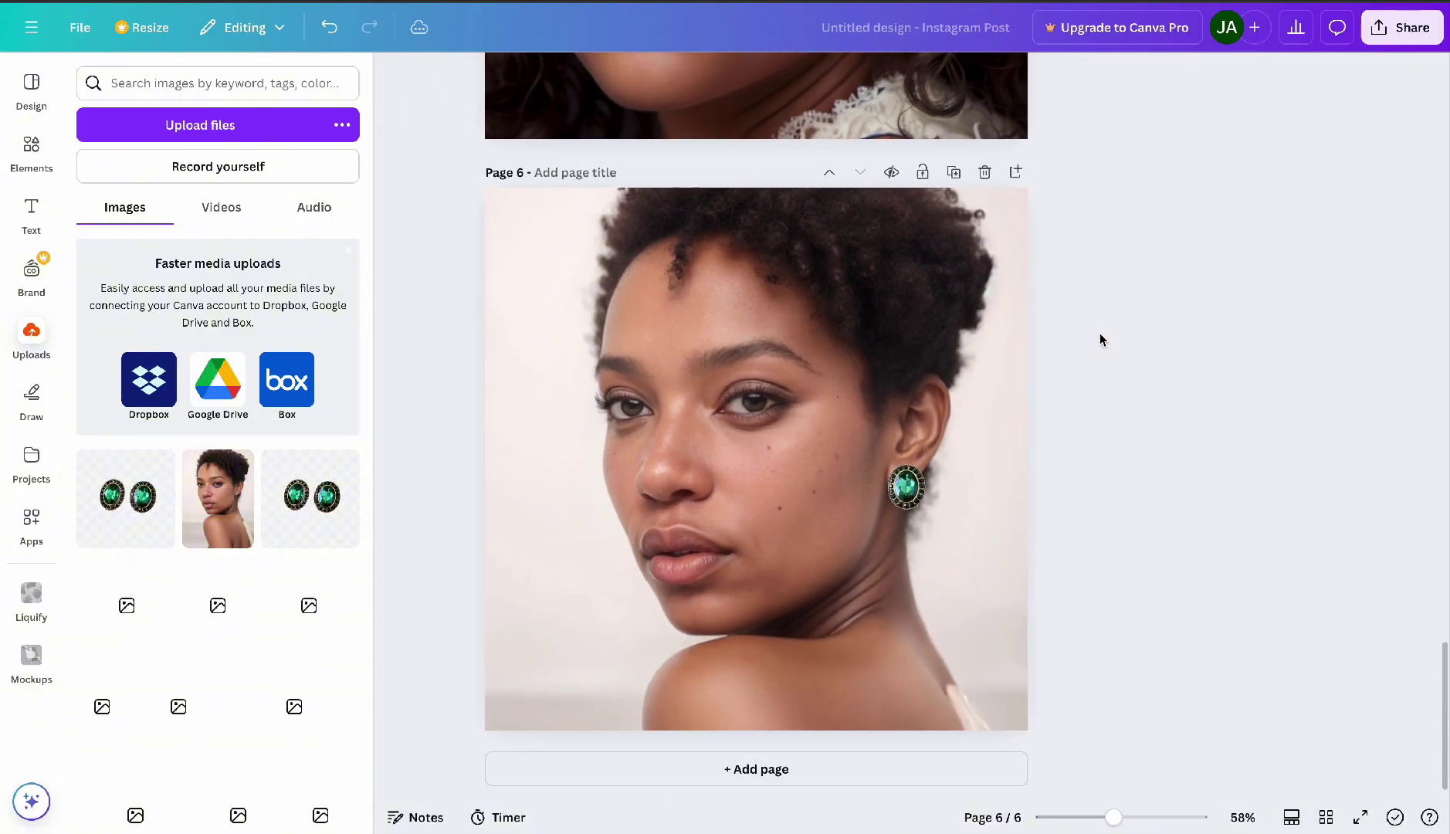
pyautogui.scroll(3, 1100, 339)
pyautogui.scroll(2, 1100, 338)
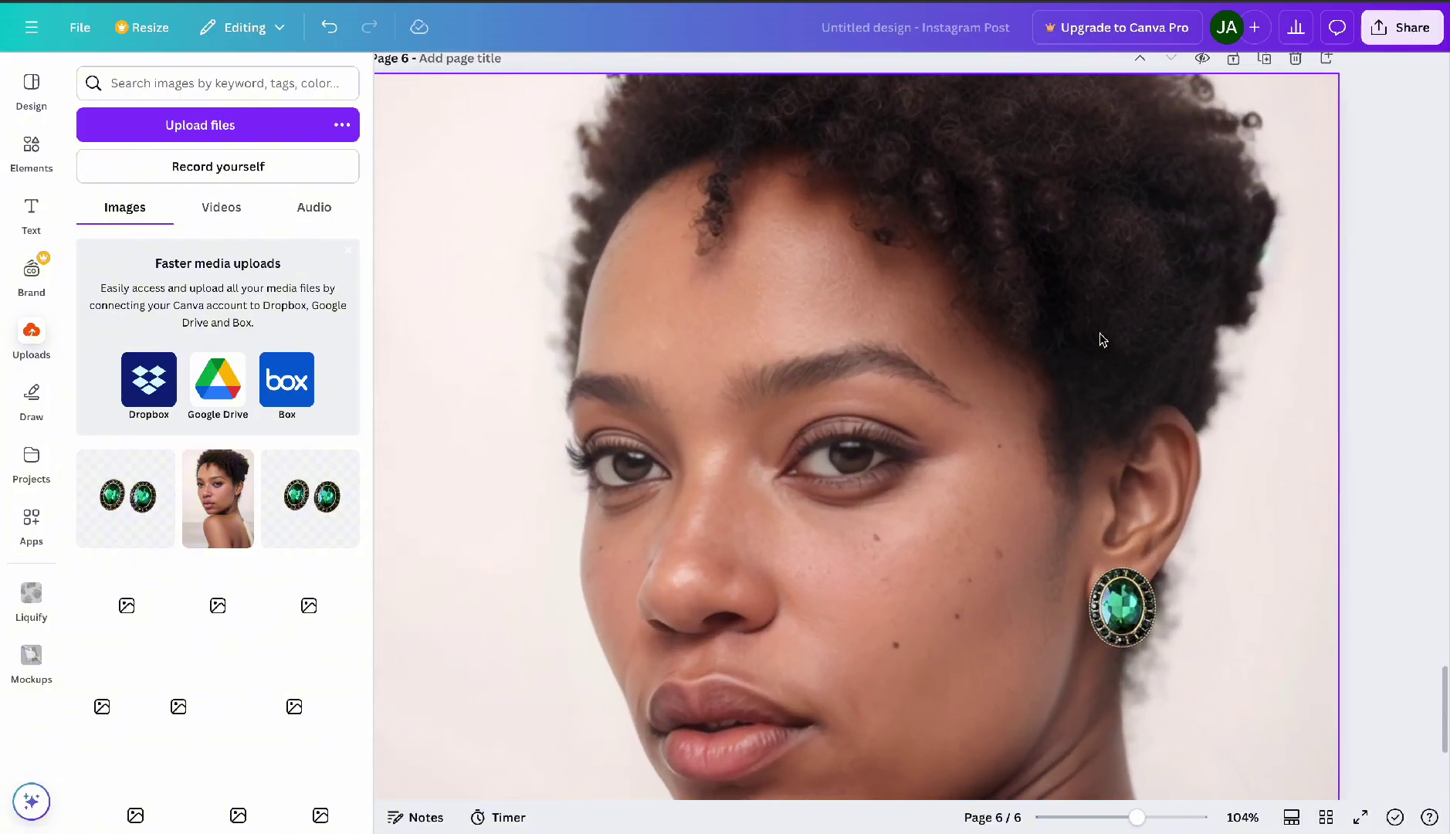
pyautogui.scroll(-3, 1099, 334)
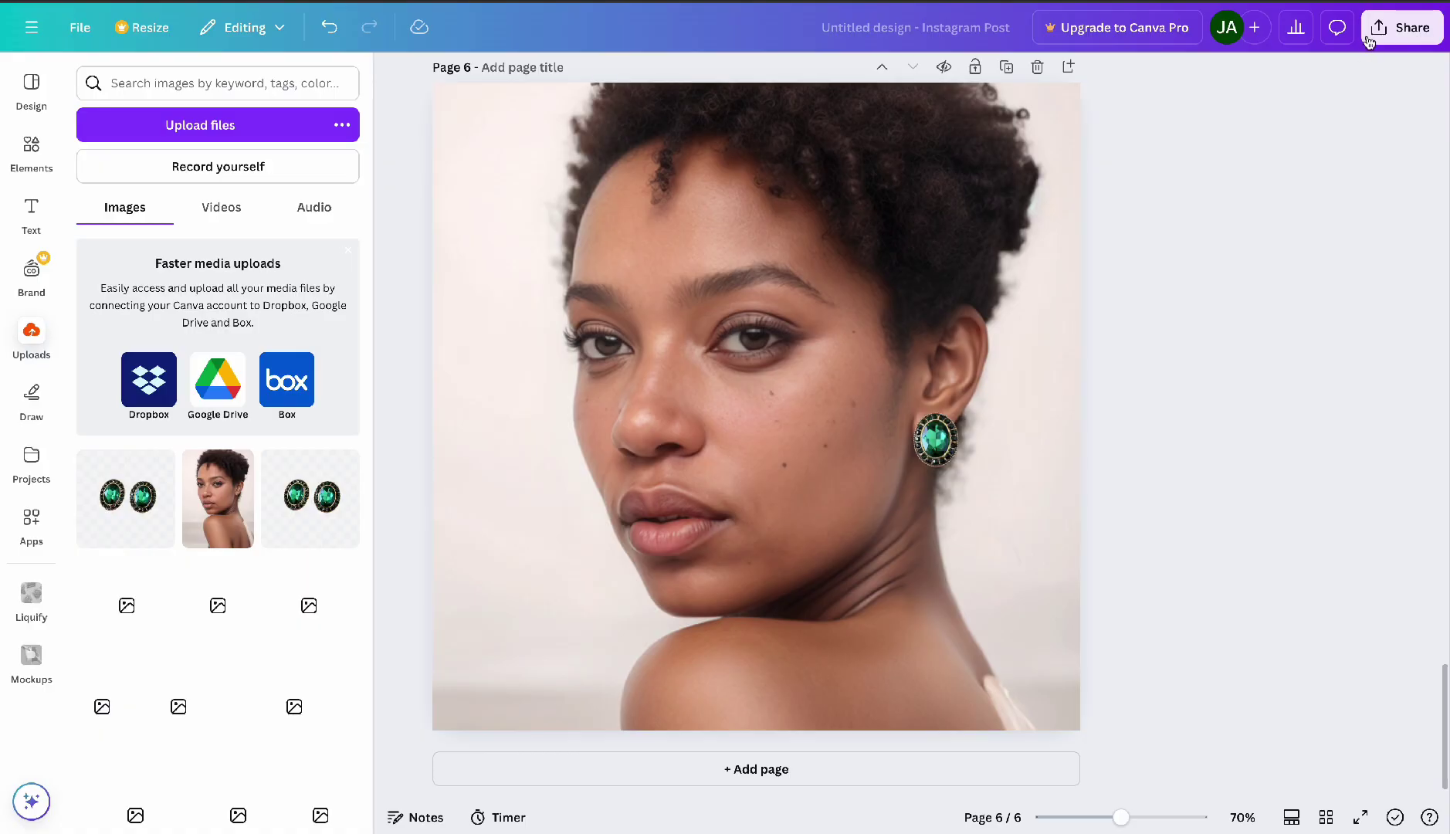
# Download only page 6 of the design as a PNG image
pyautogui.click(1394, 32)
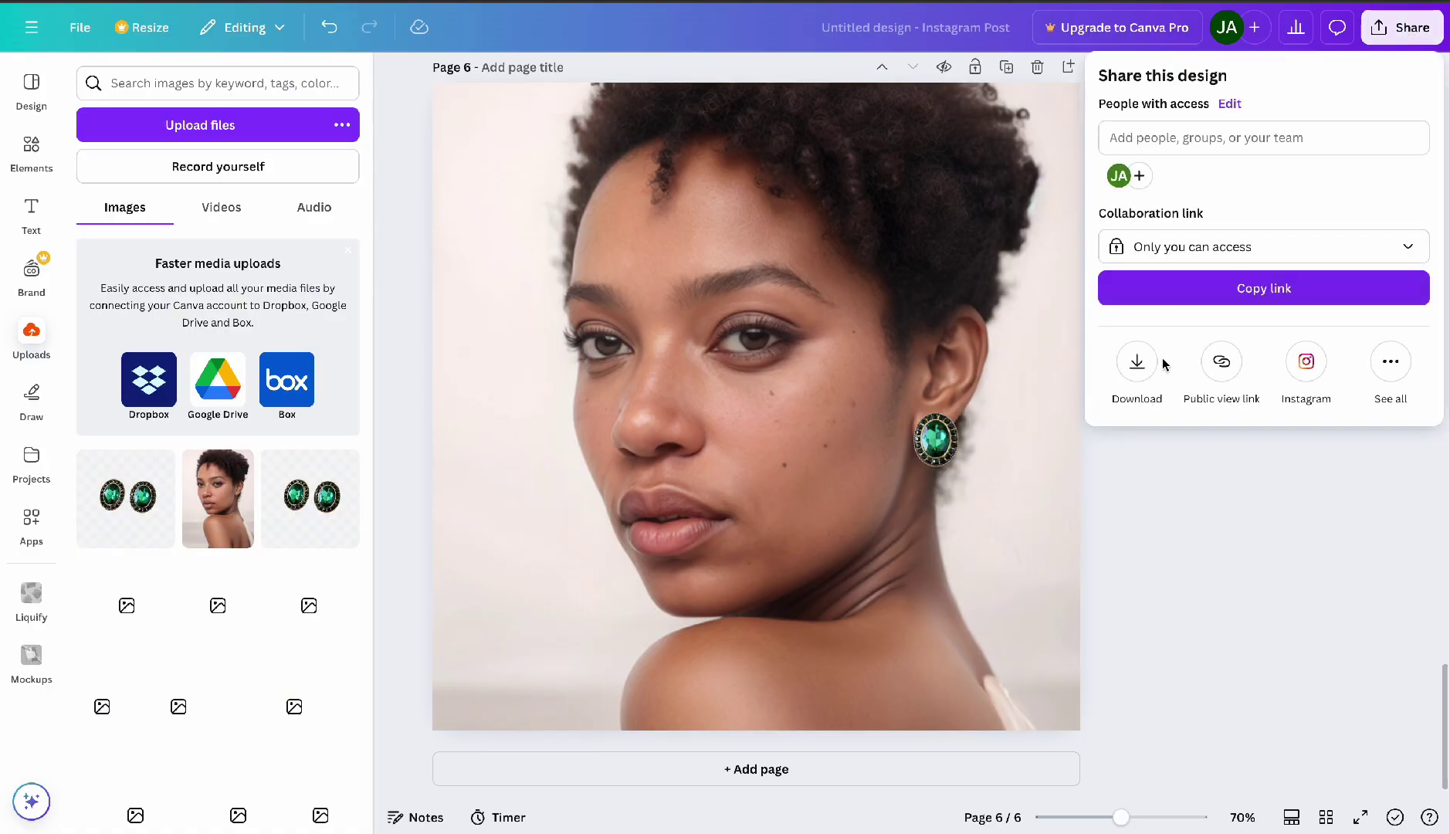
pyautogui.click(1138, 363)
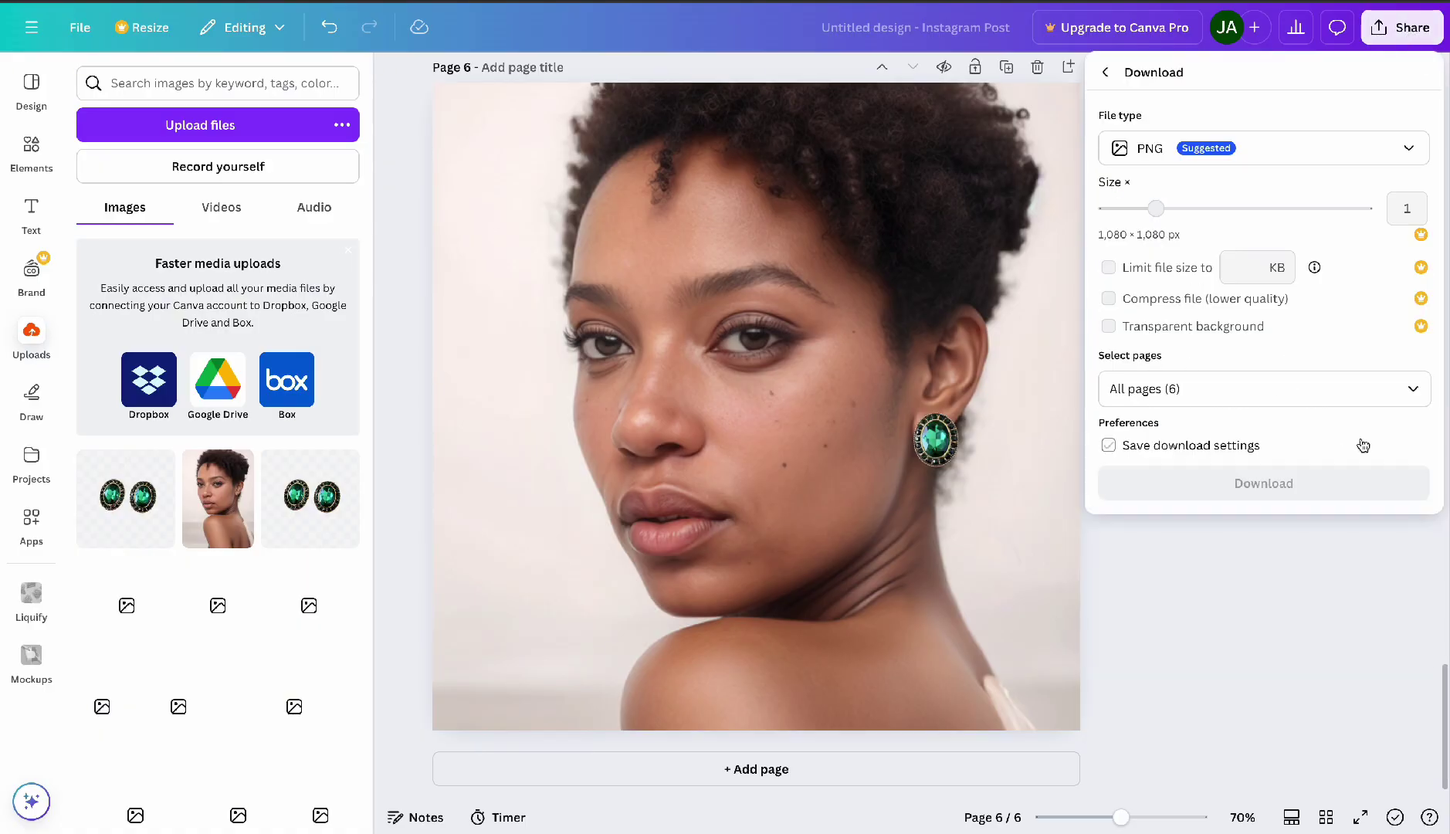
pyautogui.click(1415, 394)
pyautogui.click(1413, 438)
pyautogui.scroll(-3, 1400, 544)
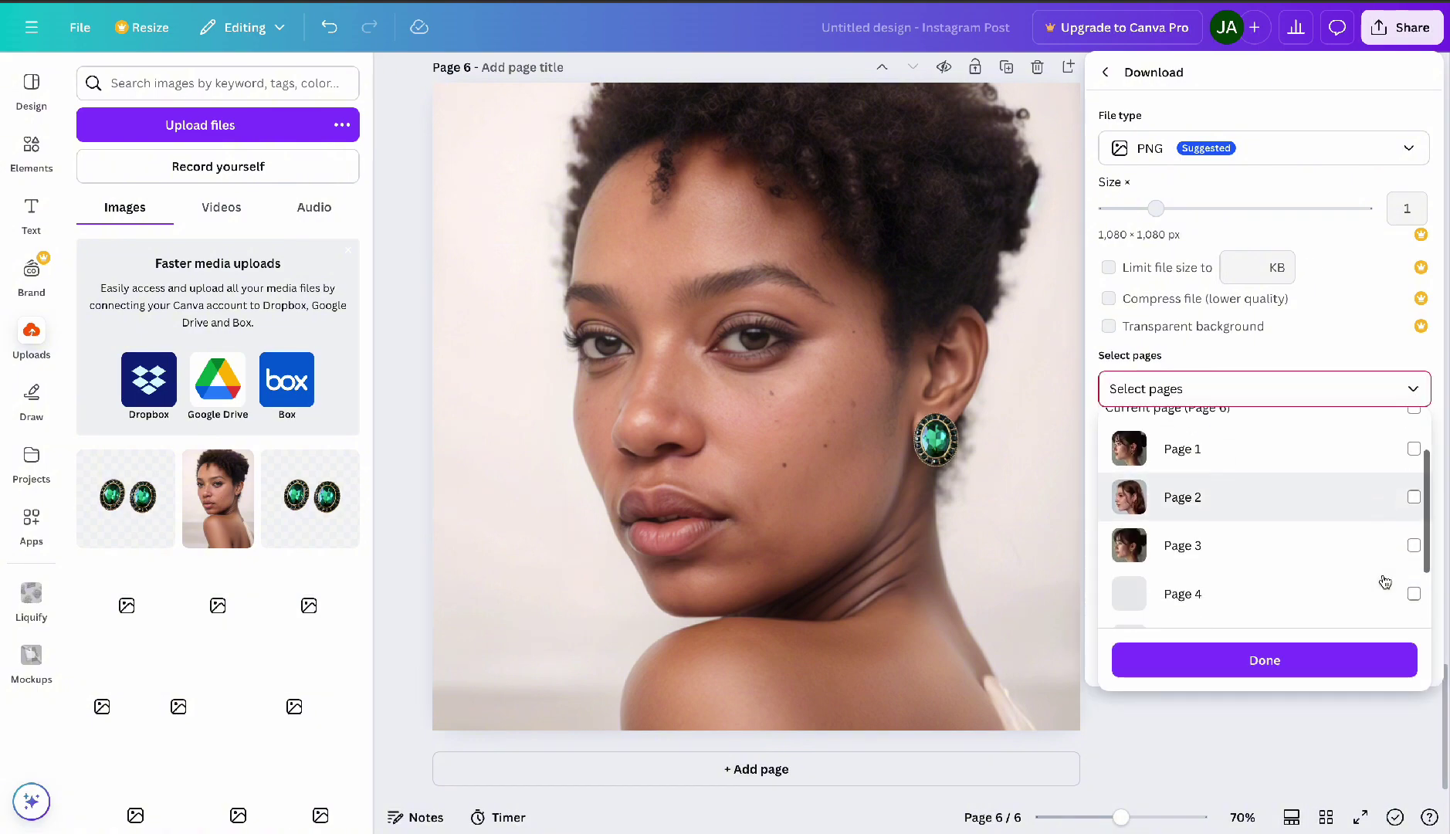
pyautogui.click(1414, 599)
pyautogui.click(1271, 661)
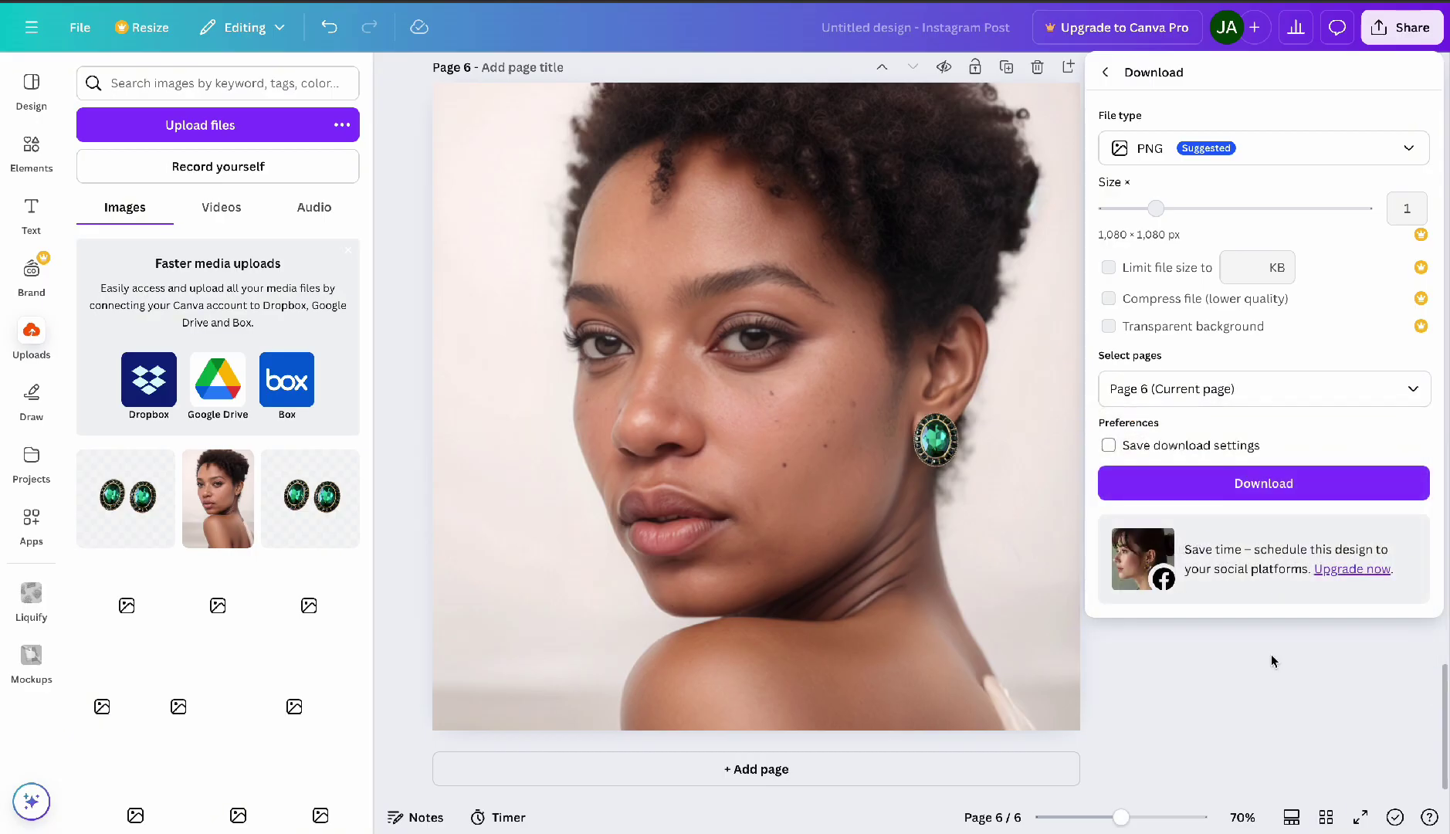
pyautogui.click(1270, 479)
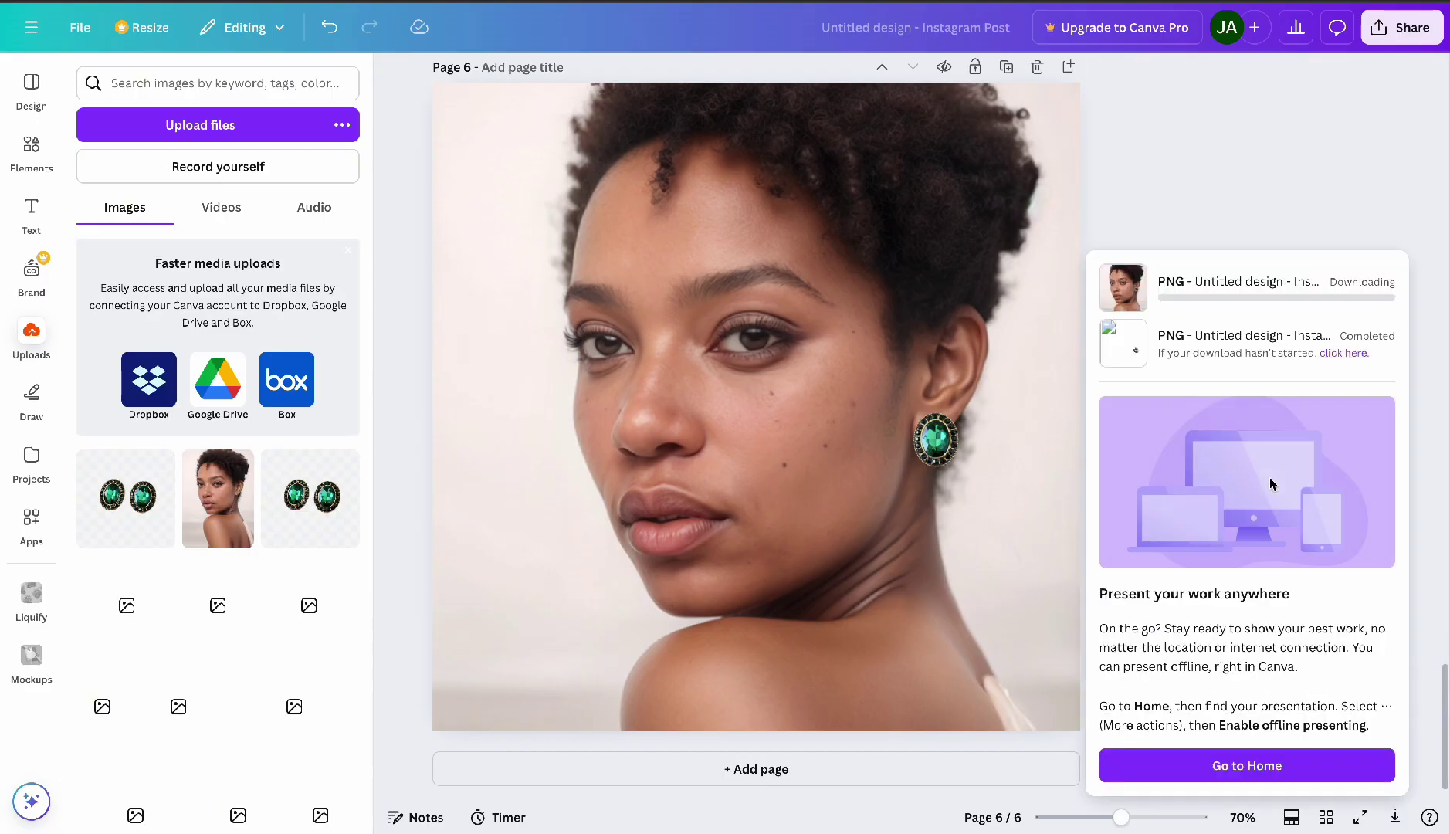